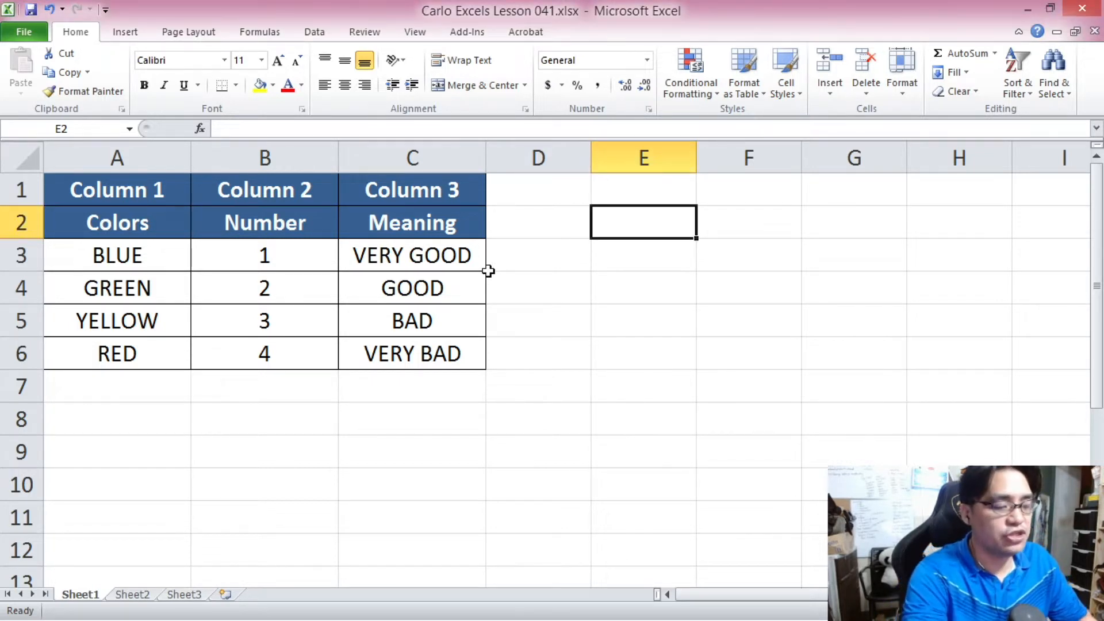
Step: Start a VLOOKUP formula in cell E2 with "YELLOW" as the lookup value
text(=VLO)
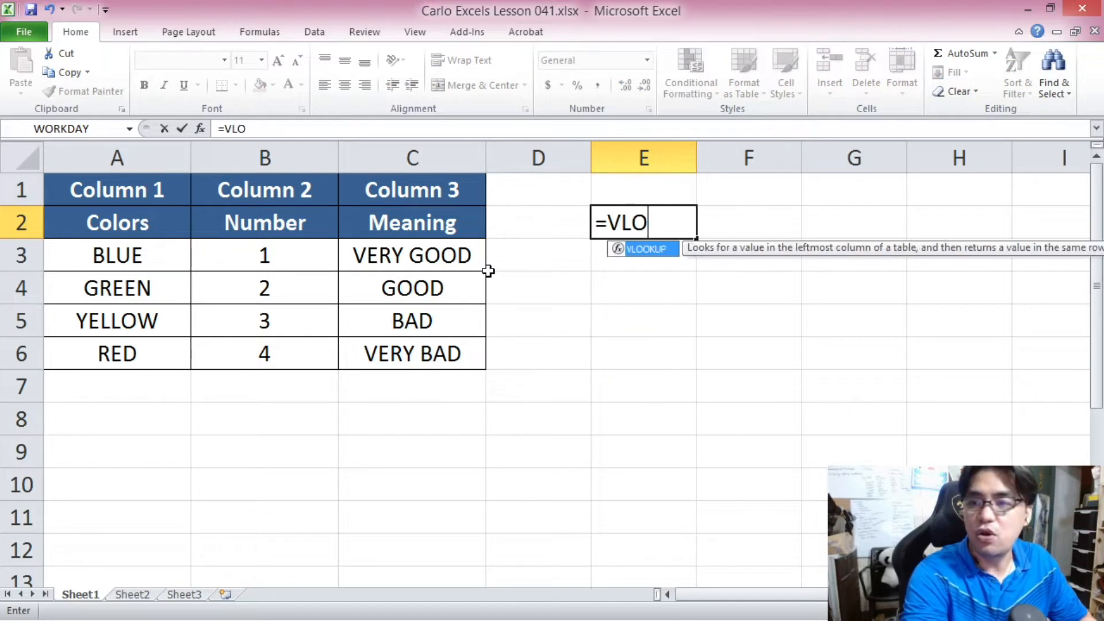
text(OKUP)
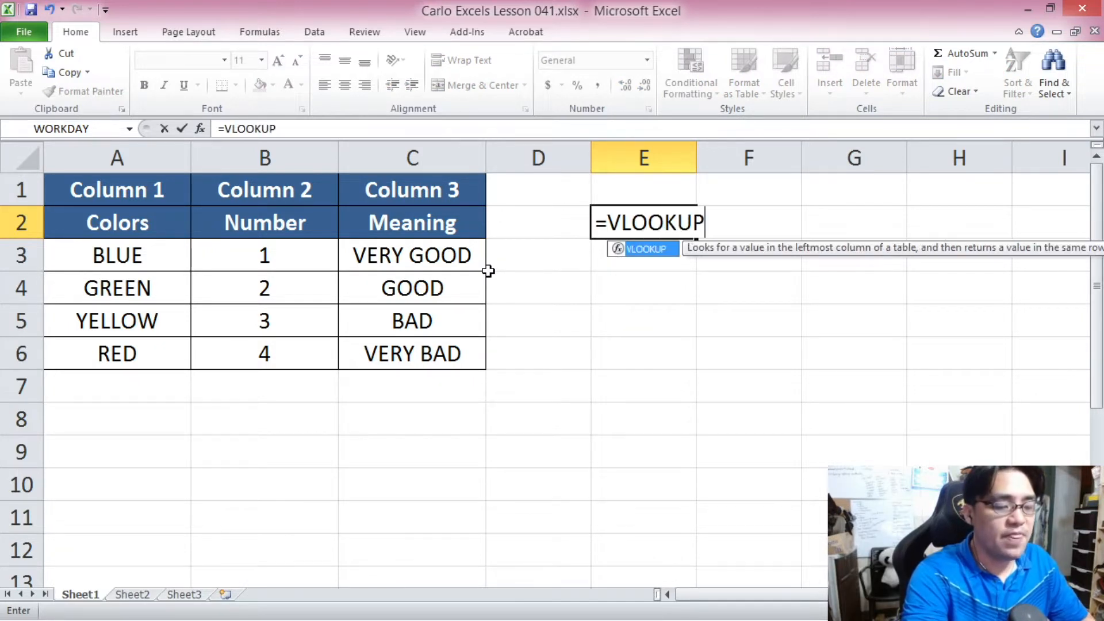
text(()
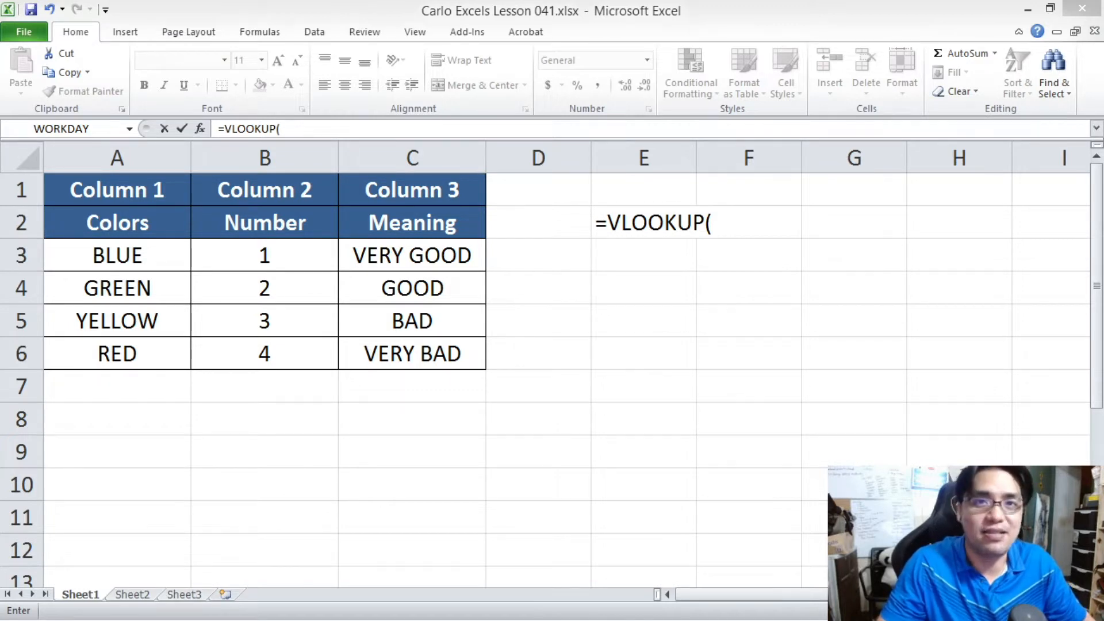
click(740, 222)
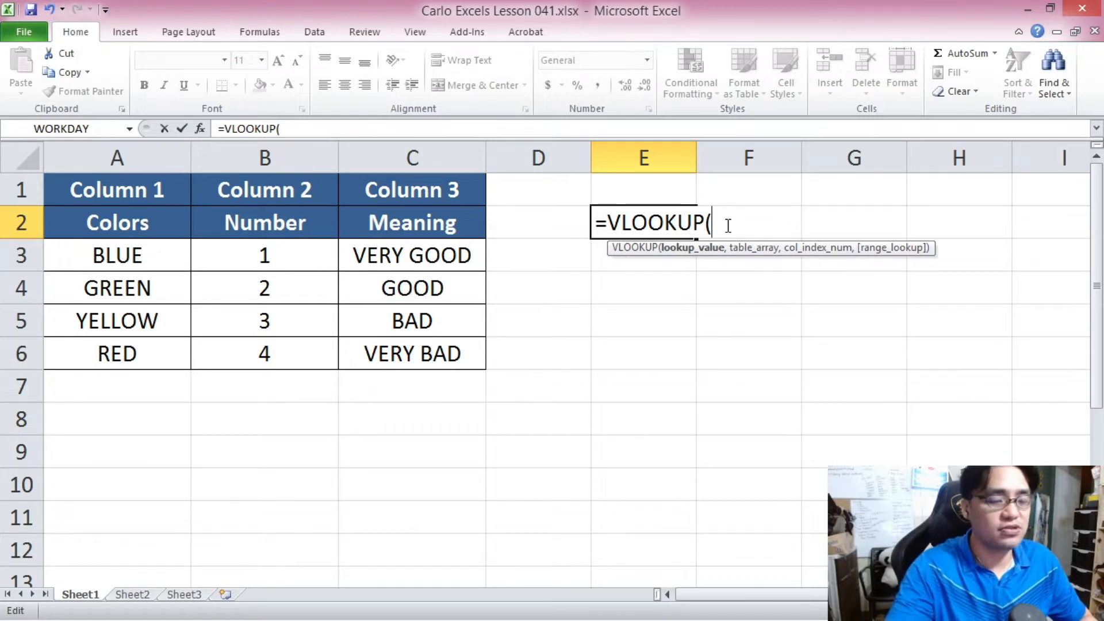
text("YE)
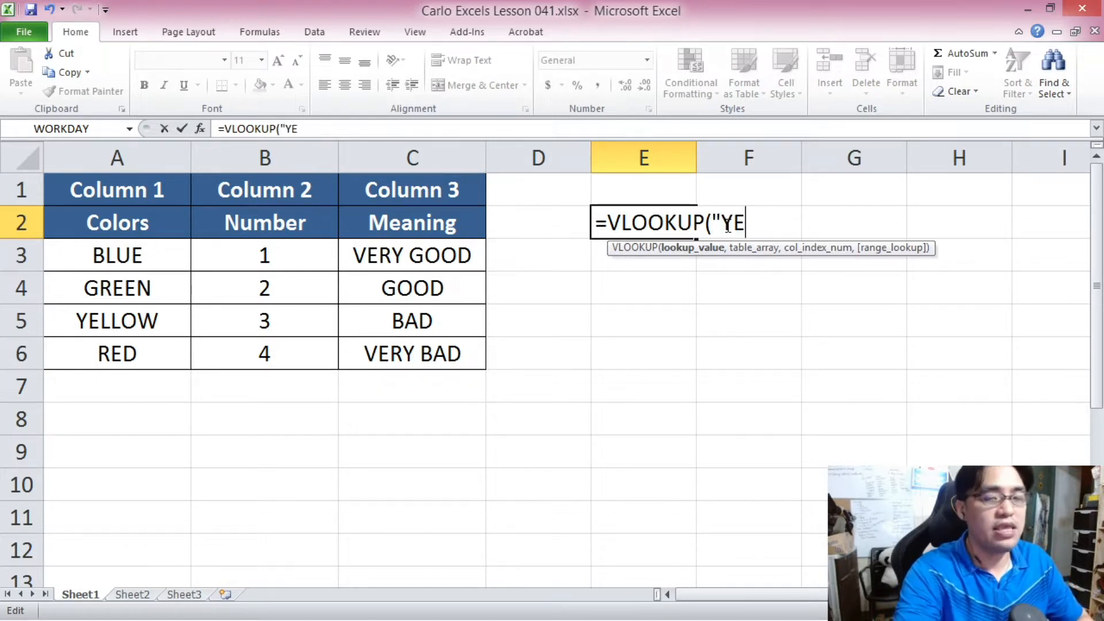
text(LLOW")
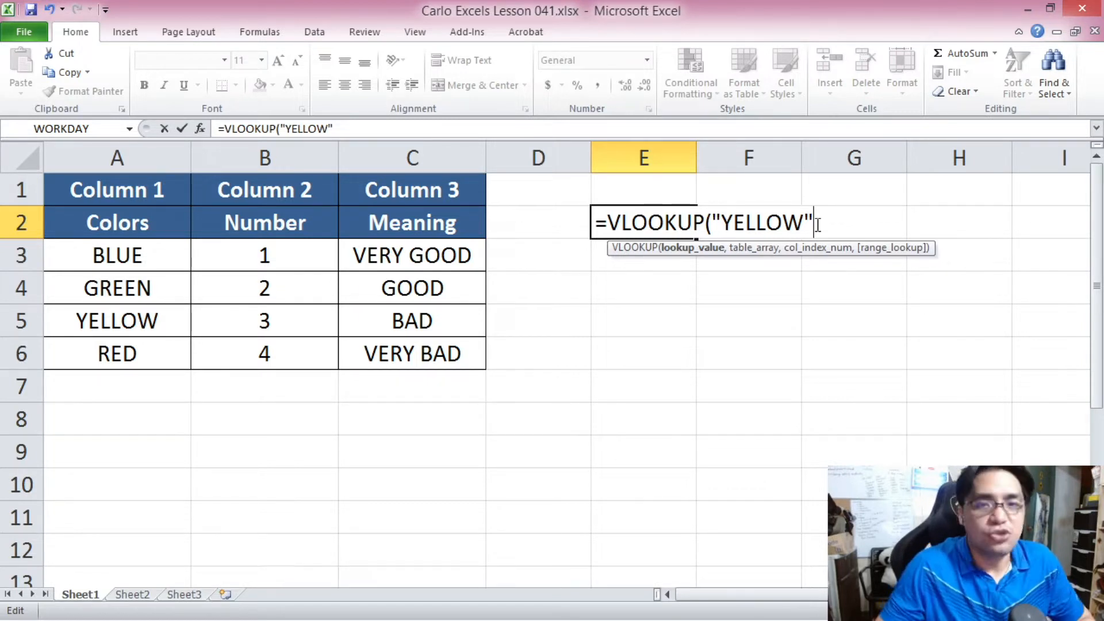
text(,)
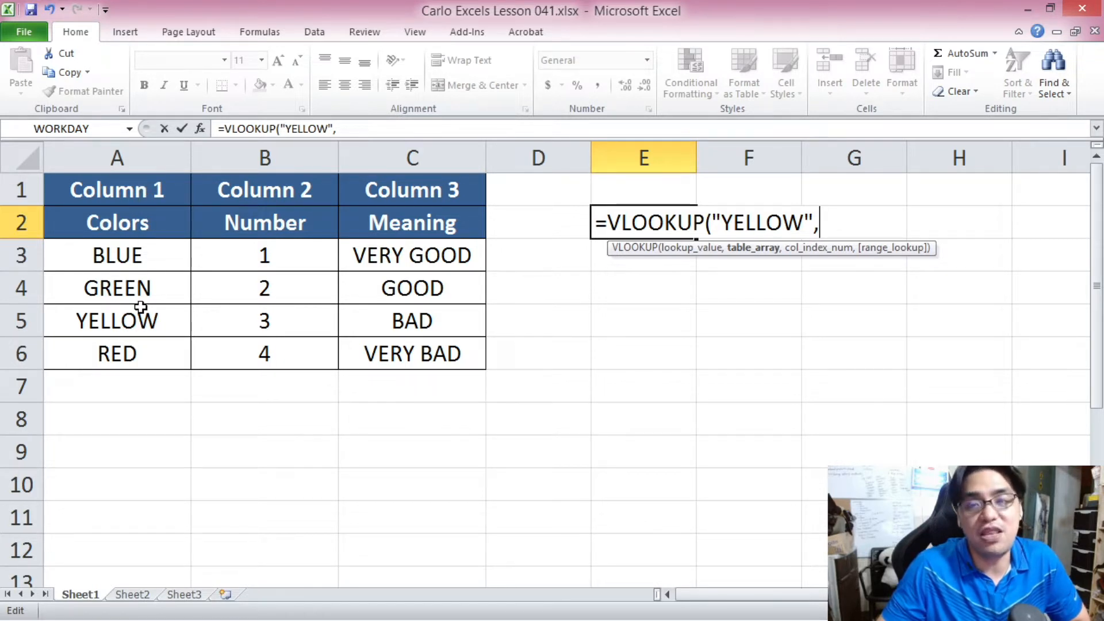
Step: Set the E2 formula's table array to A1:C6 and its column index number to 3
drag(124, 183, 420, 350)
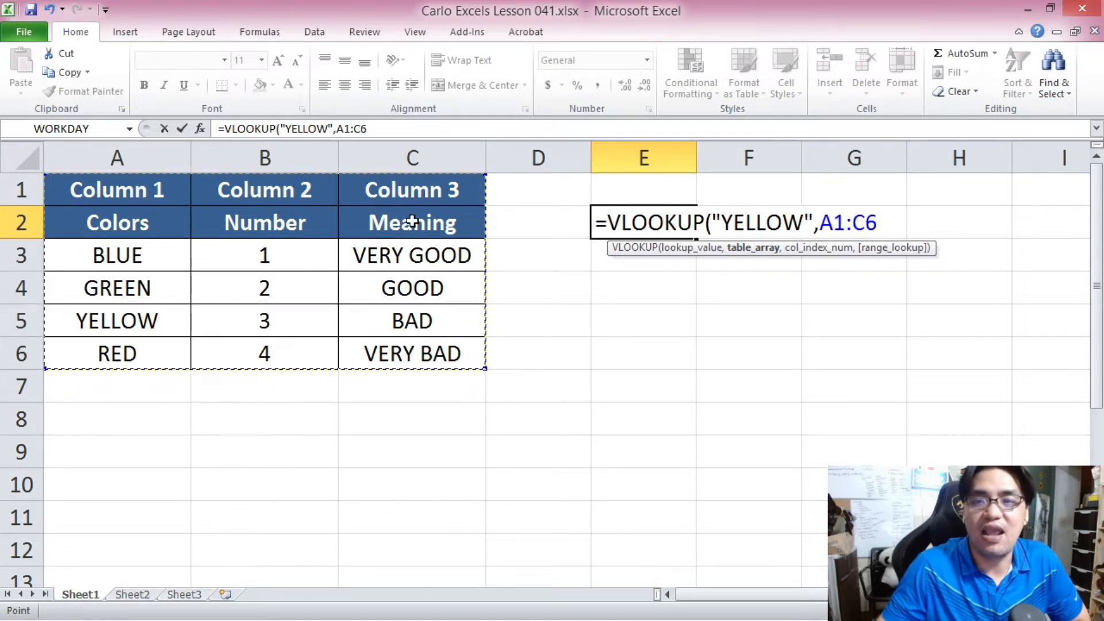
click(369, 129)
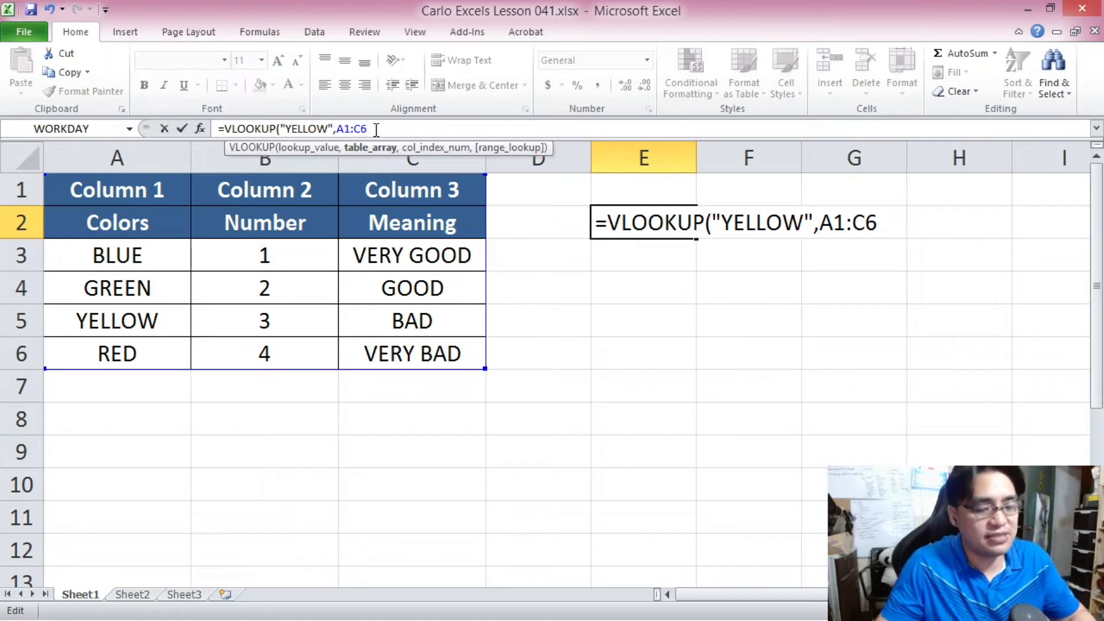
text(,)
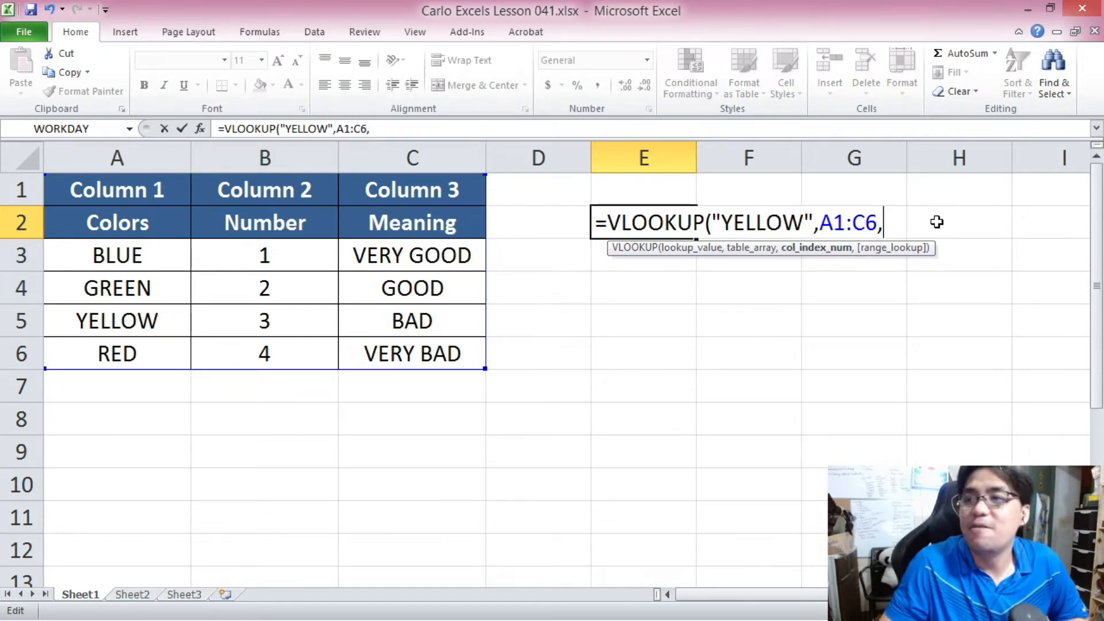
text(3)
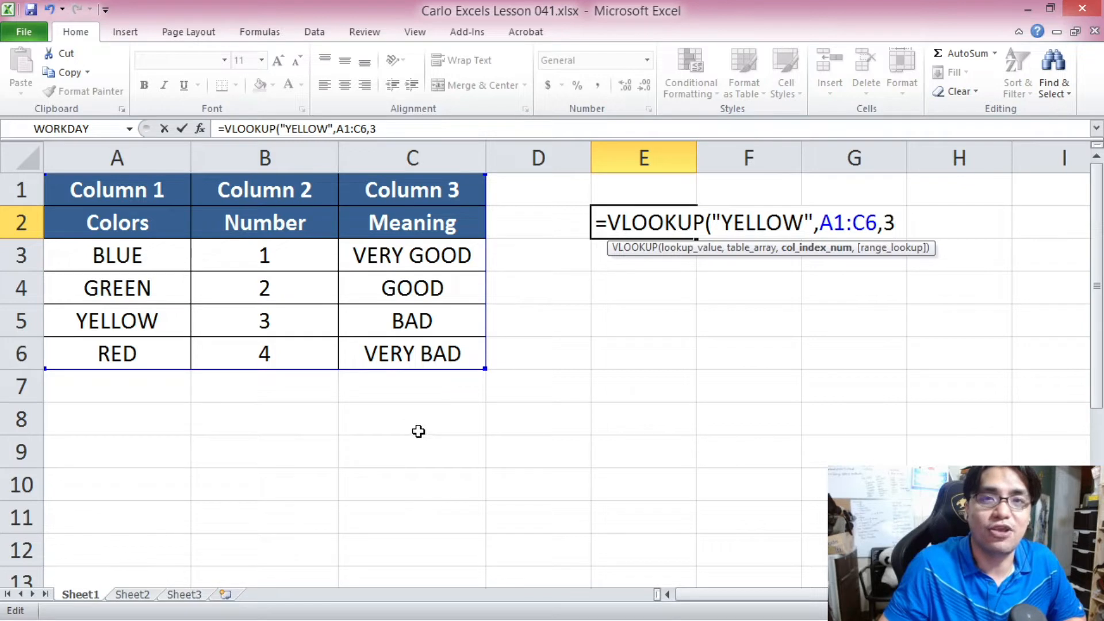
text(,)
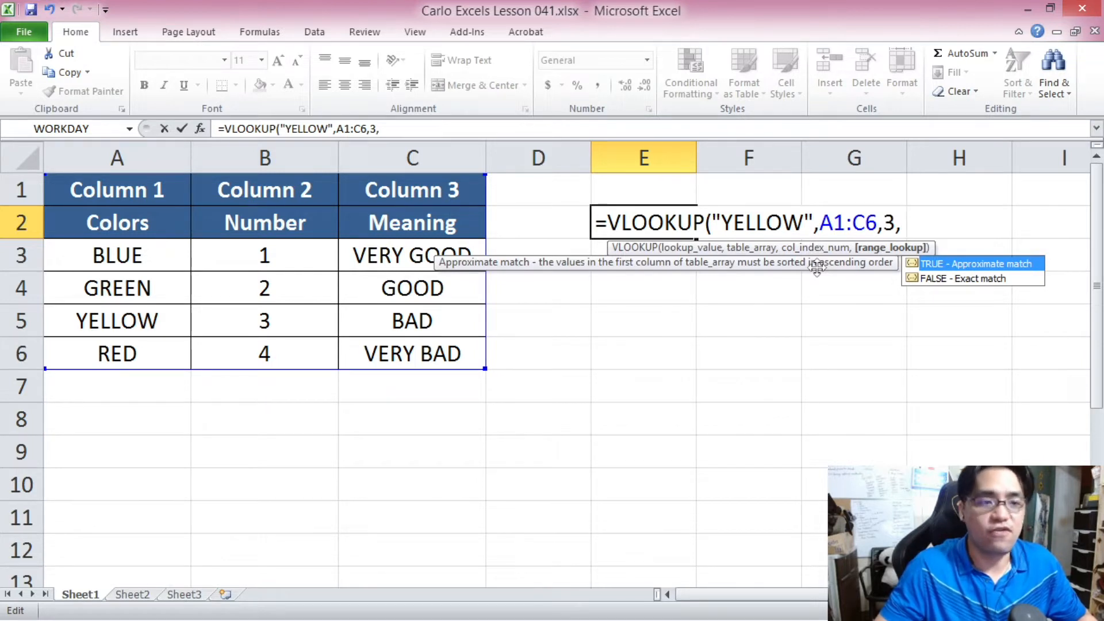
Step: Finish the VLOOKUP formula in E2 with FALSE for an exact match and enter it
click(950, 278)
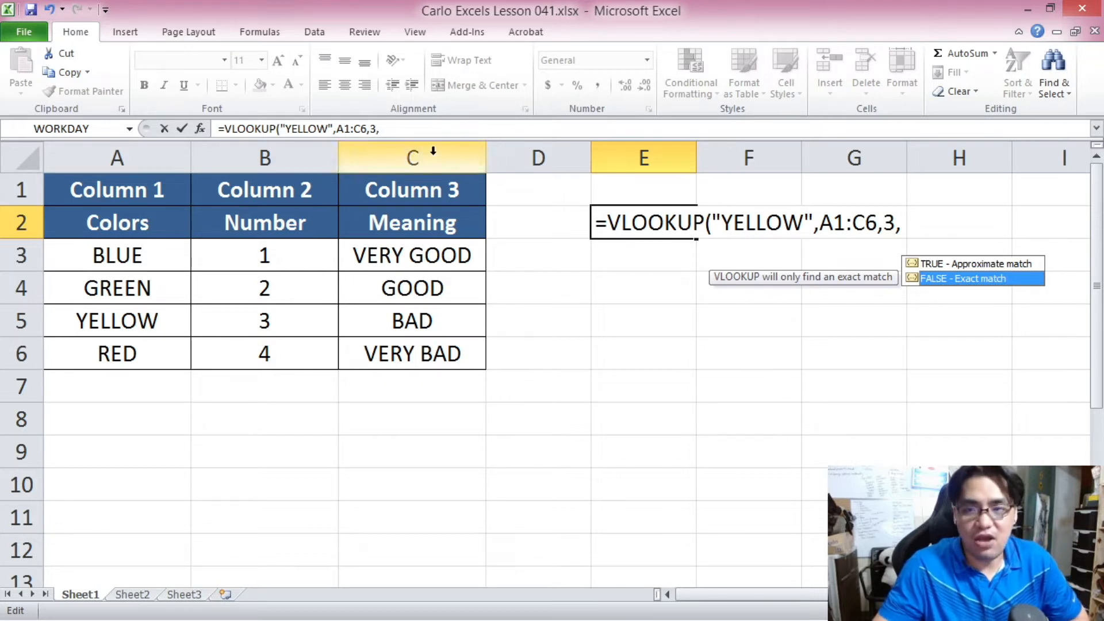
click(905, 226)
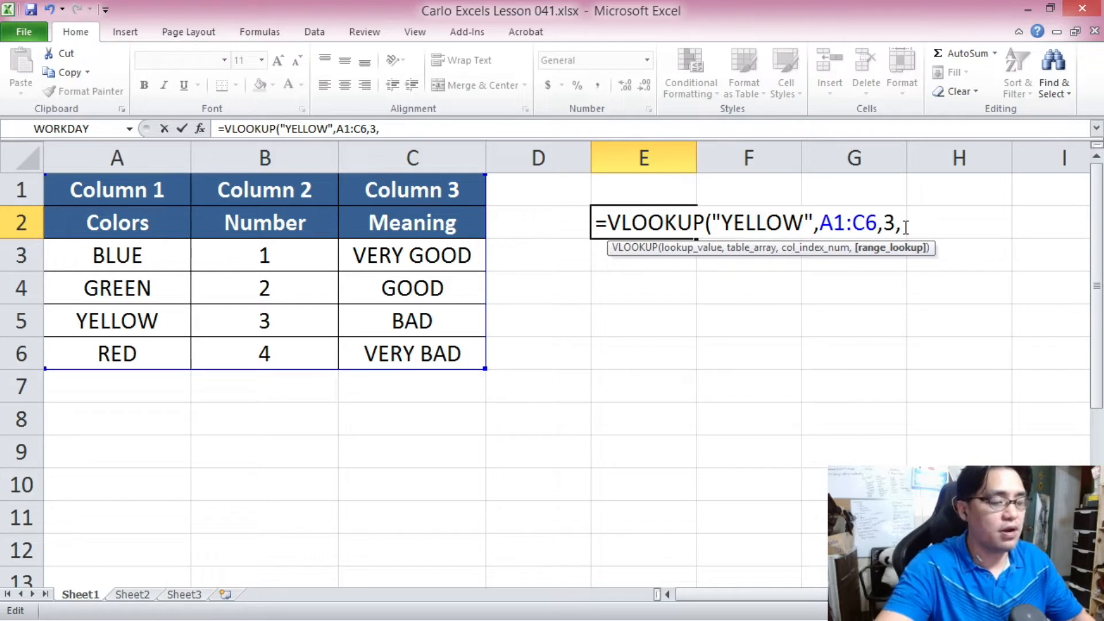
text(FALSE))
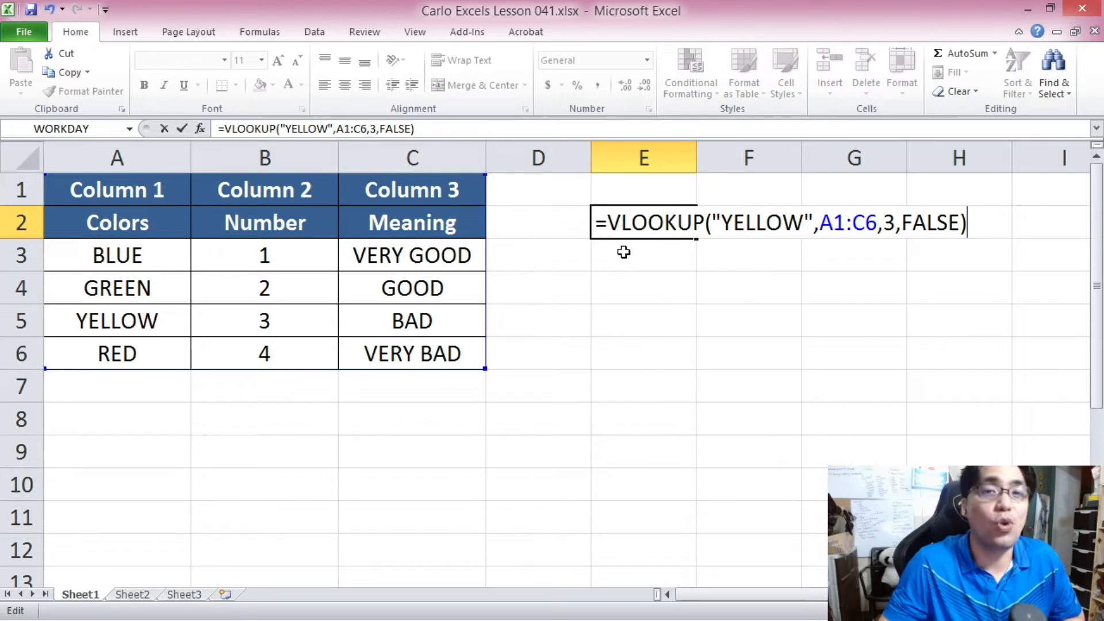
drag(728, 224, 799, 230)
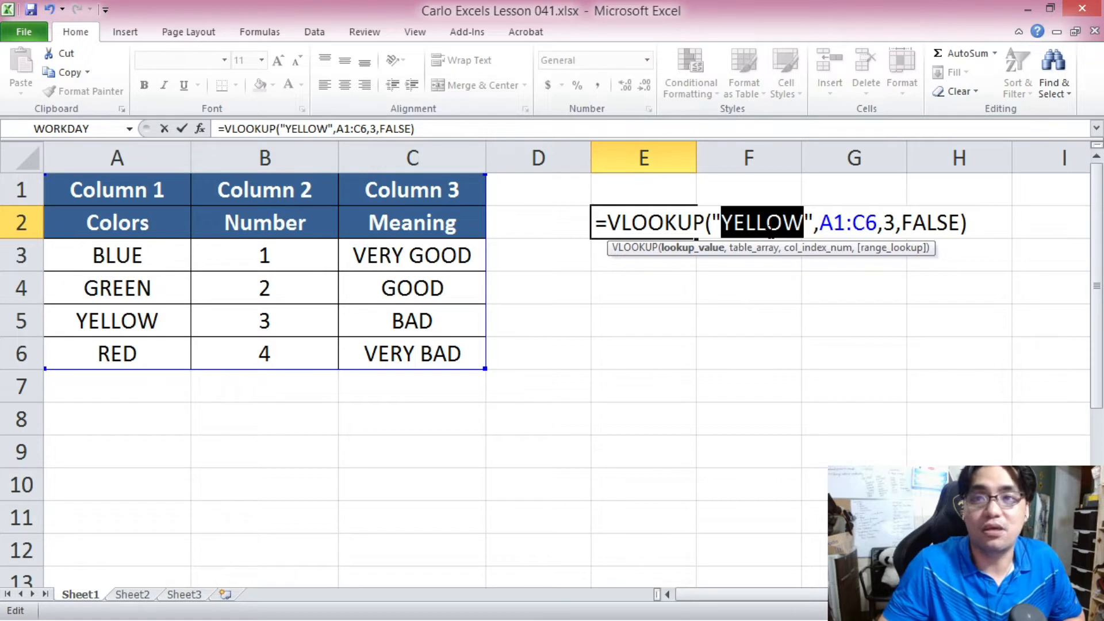
click(973, 223)
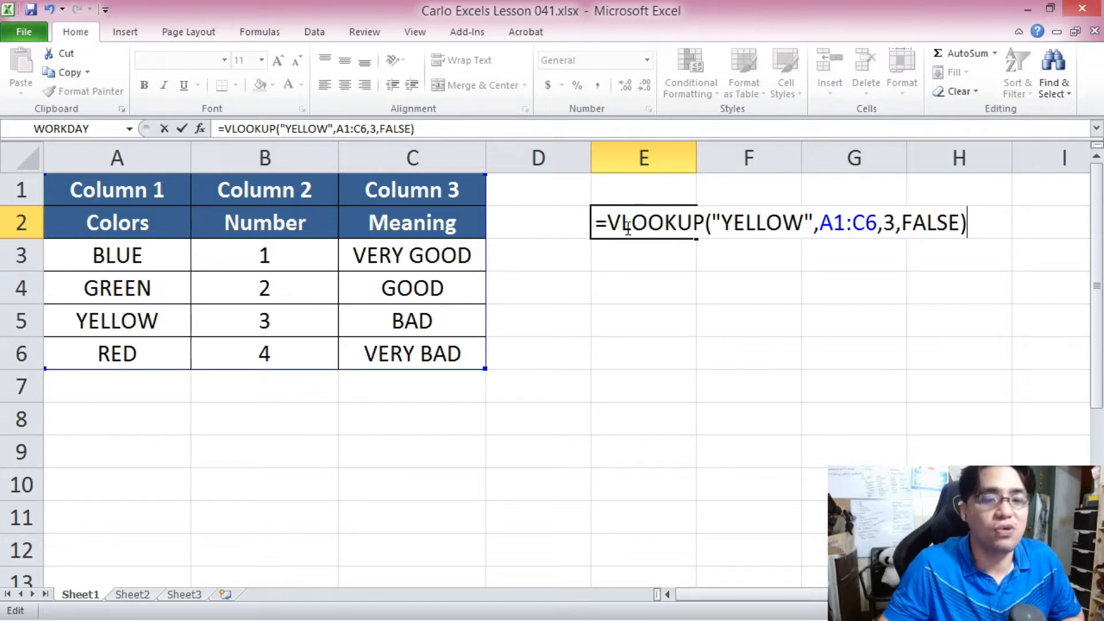
key(Return)
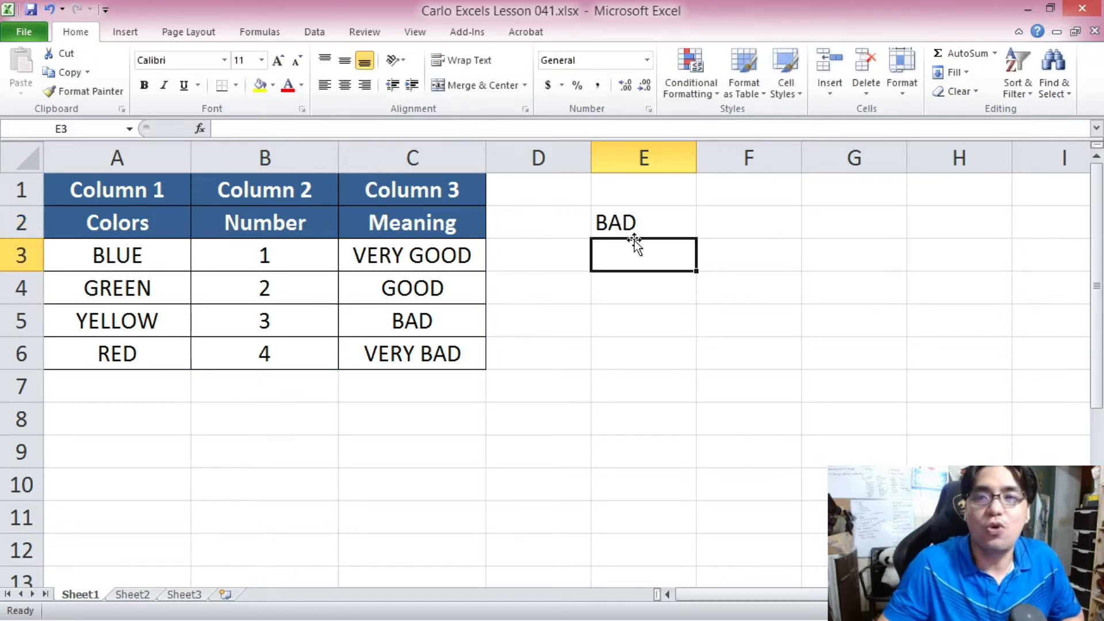
Step: Examine the lookup value, table array, column index and range lookup arguments of the VLOOKUP formula in E2
click(631, 227)
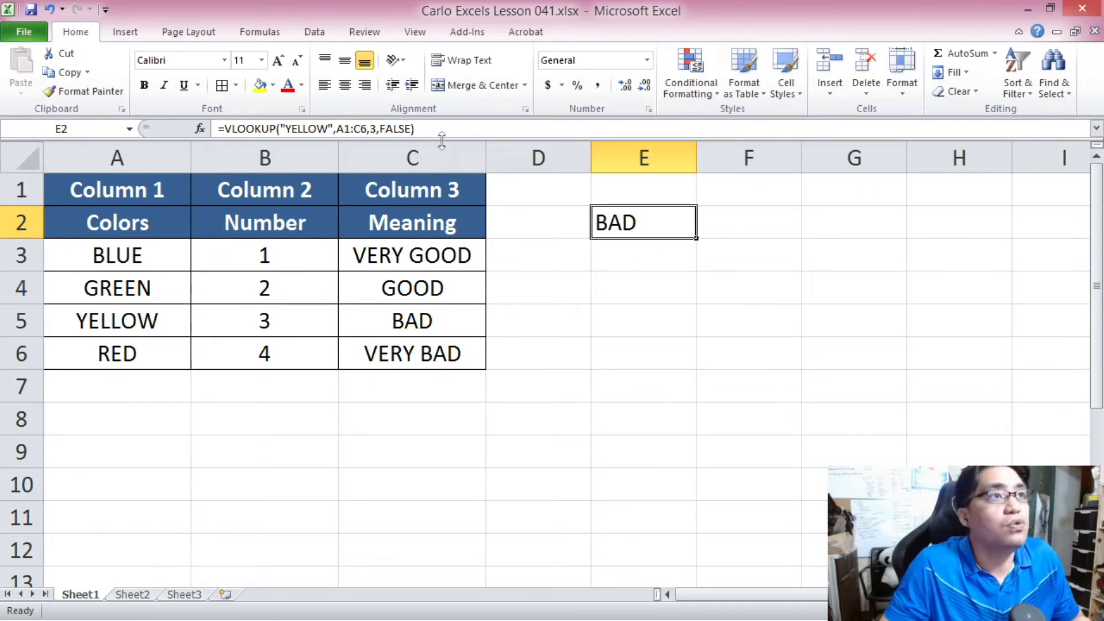
click(467, 135)
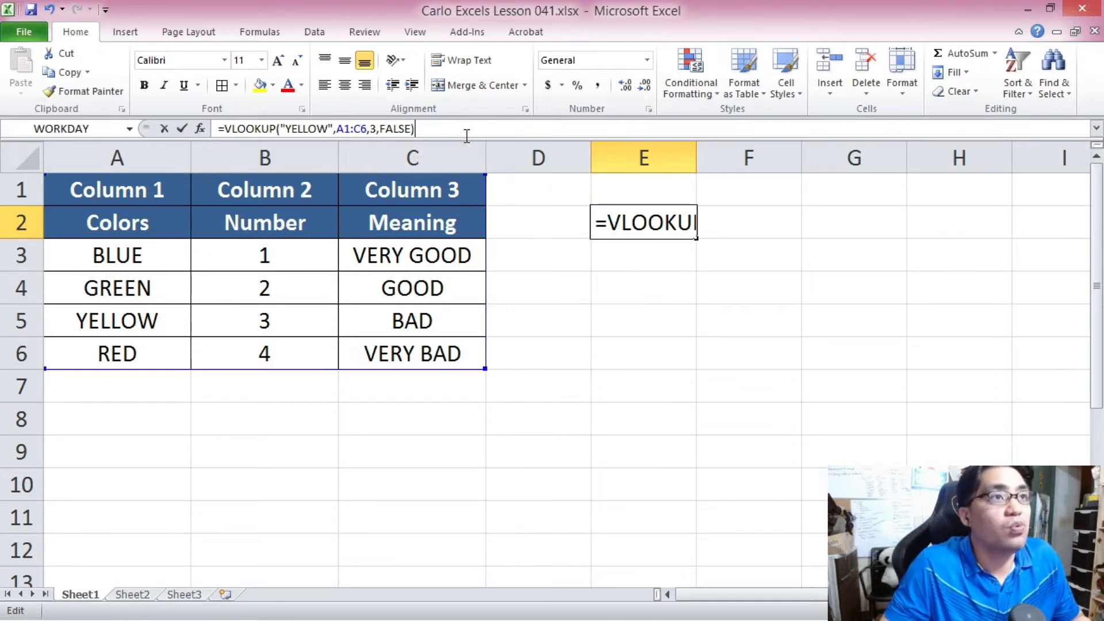
click(603, 222)
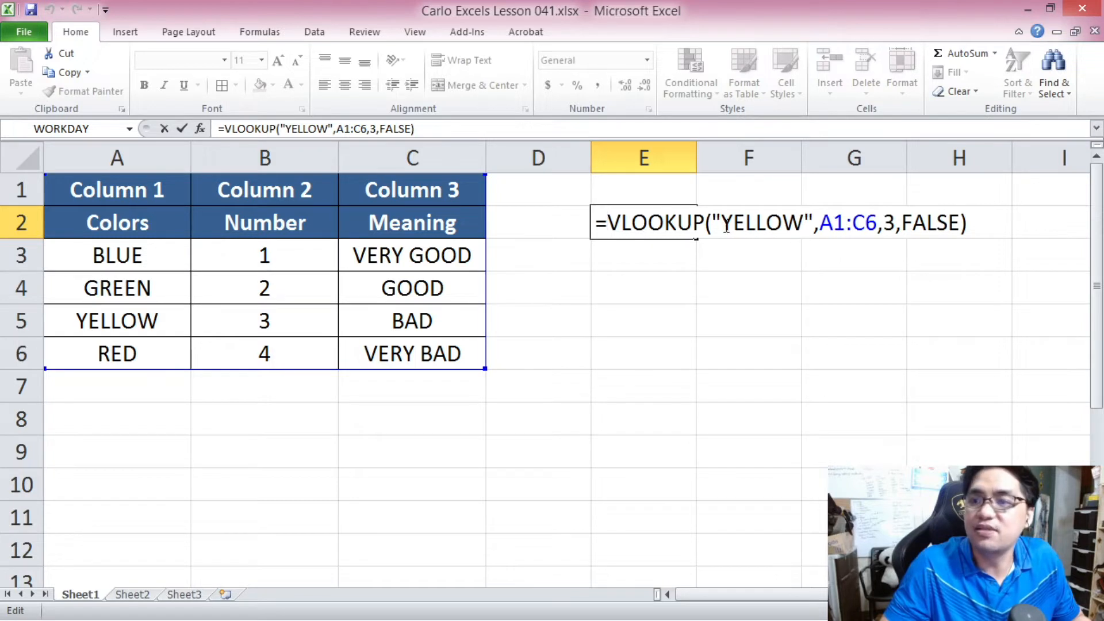
drag(714, 223, 814, 222)
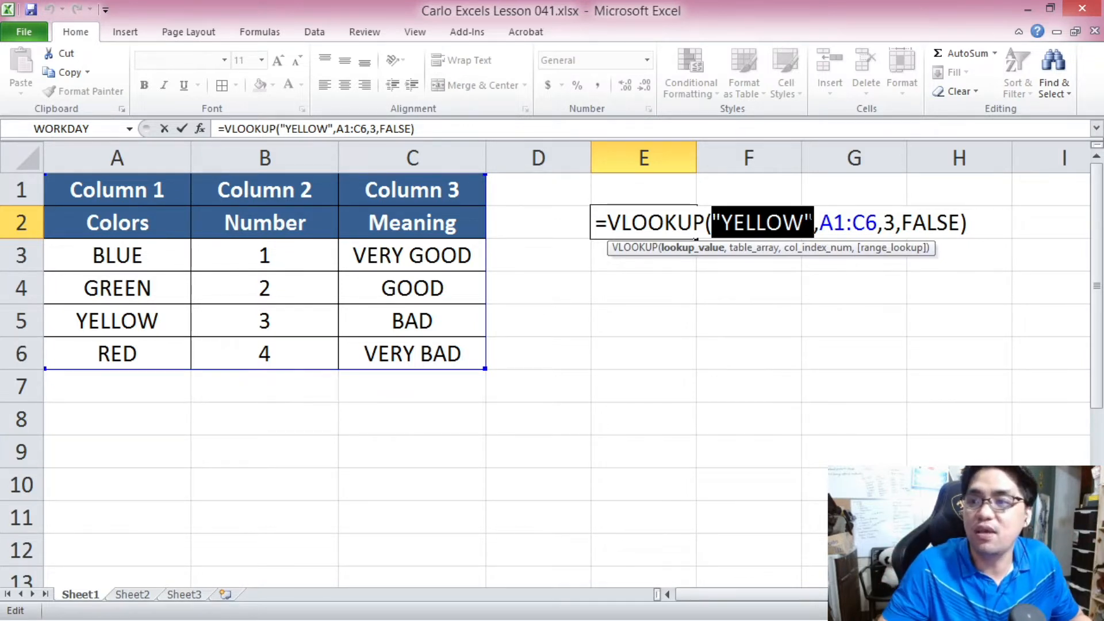
mouse_move(816, 223)
mouse_down()
mouse_move(713, 223)
mouse_move(813, 224)
mouse_up()
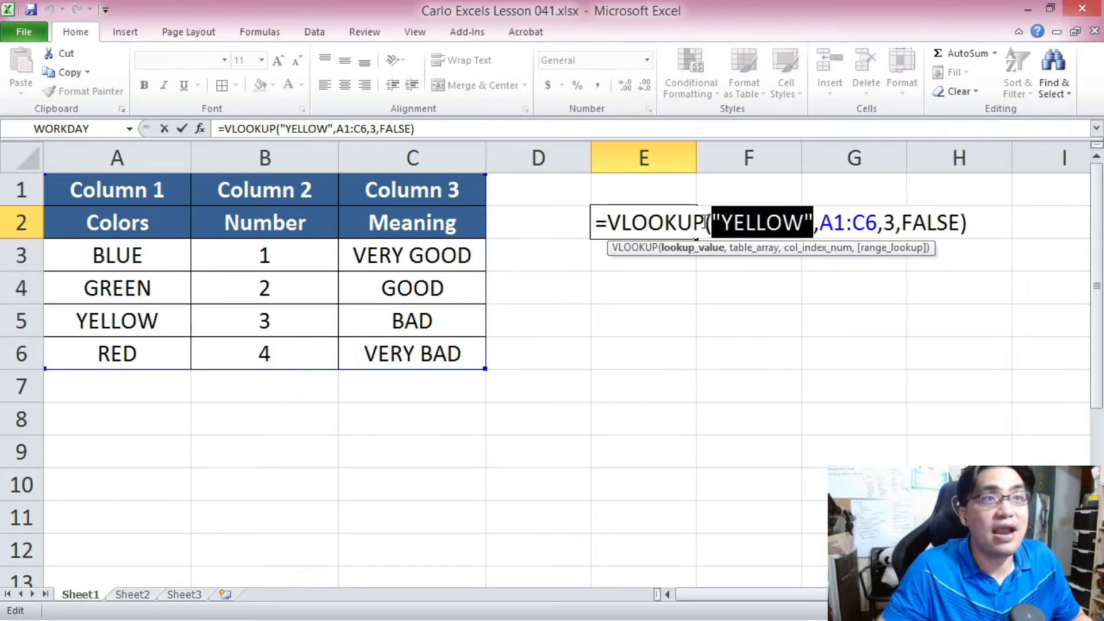
drag(821, 222, 879, 222)
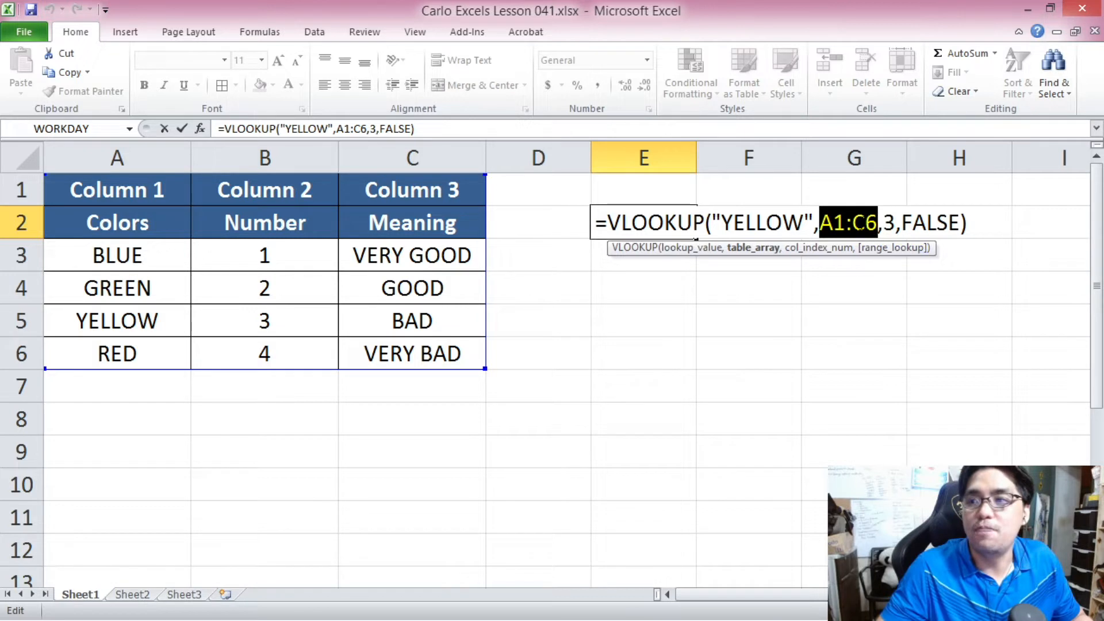
click(889, 223)
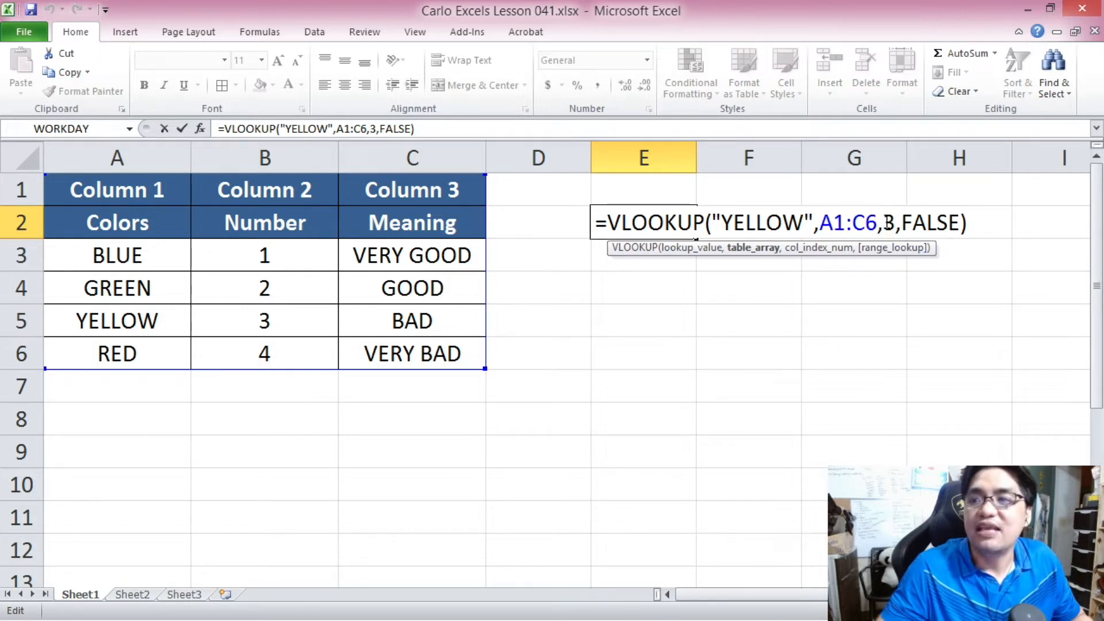
drag(885, 223, 895, 223)
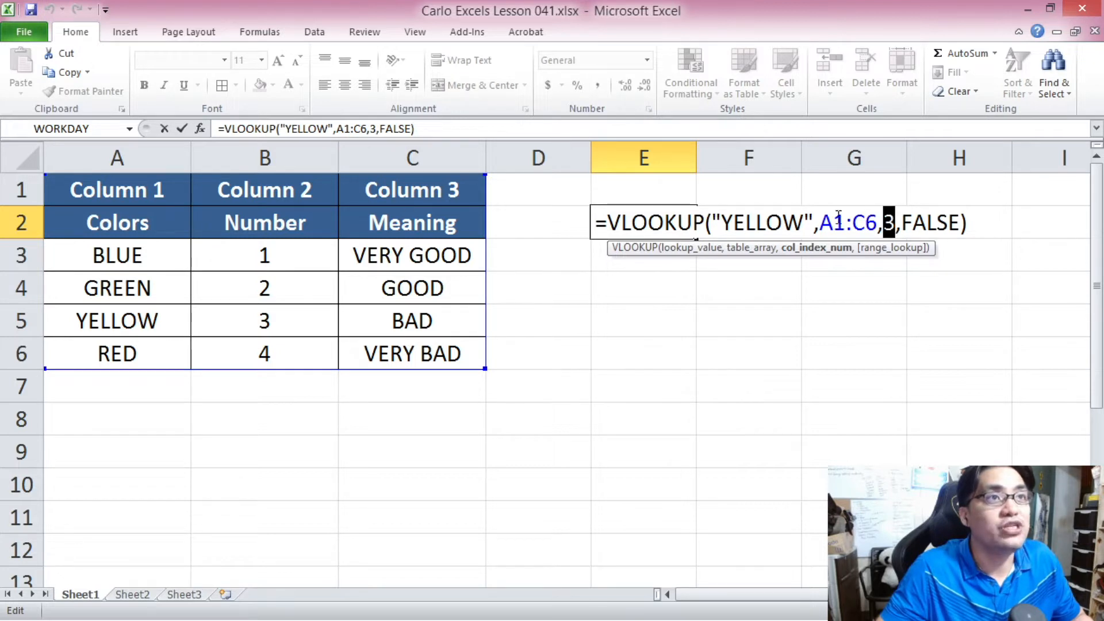
click(902, 223)
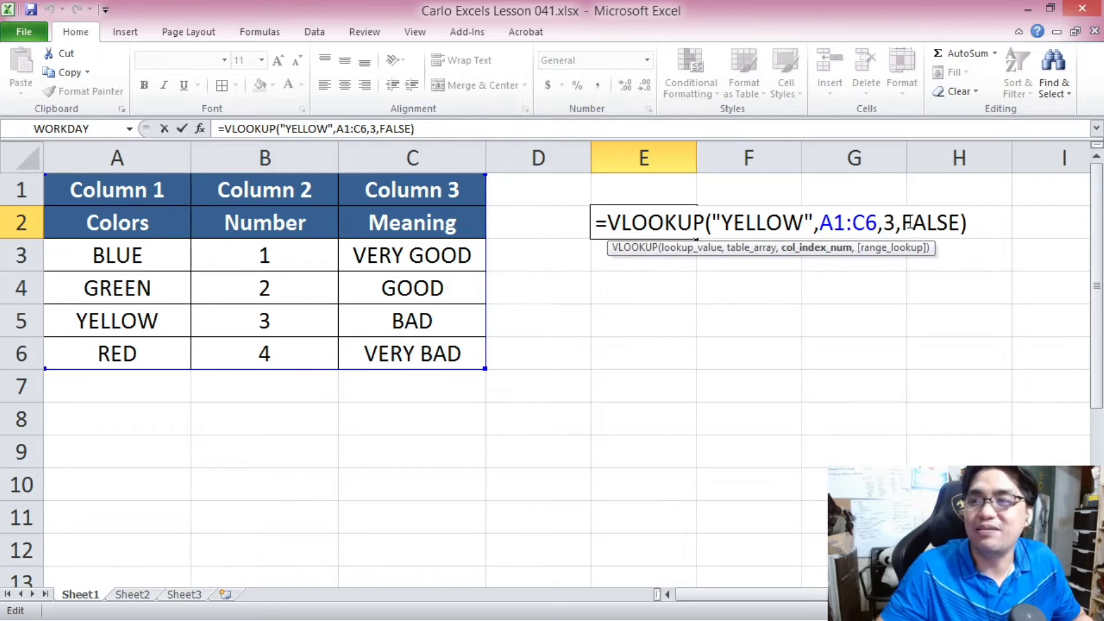
drag(902, 223, 959, 223)
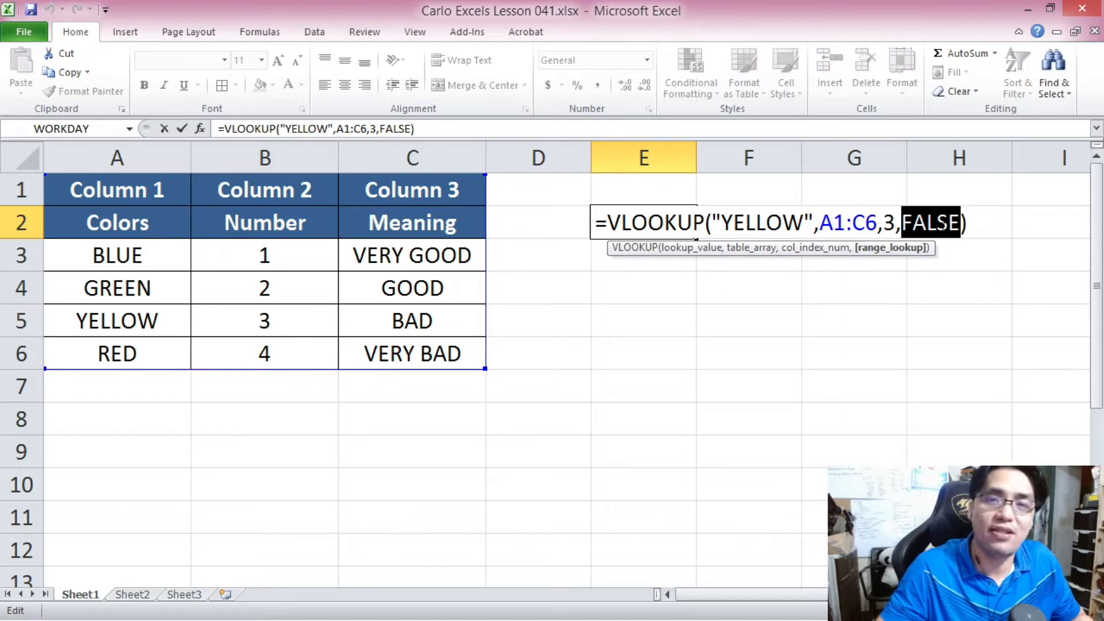
click(969, 223)
key(Return)
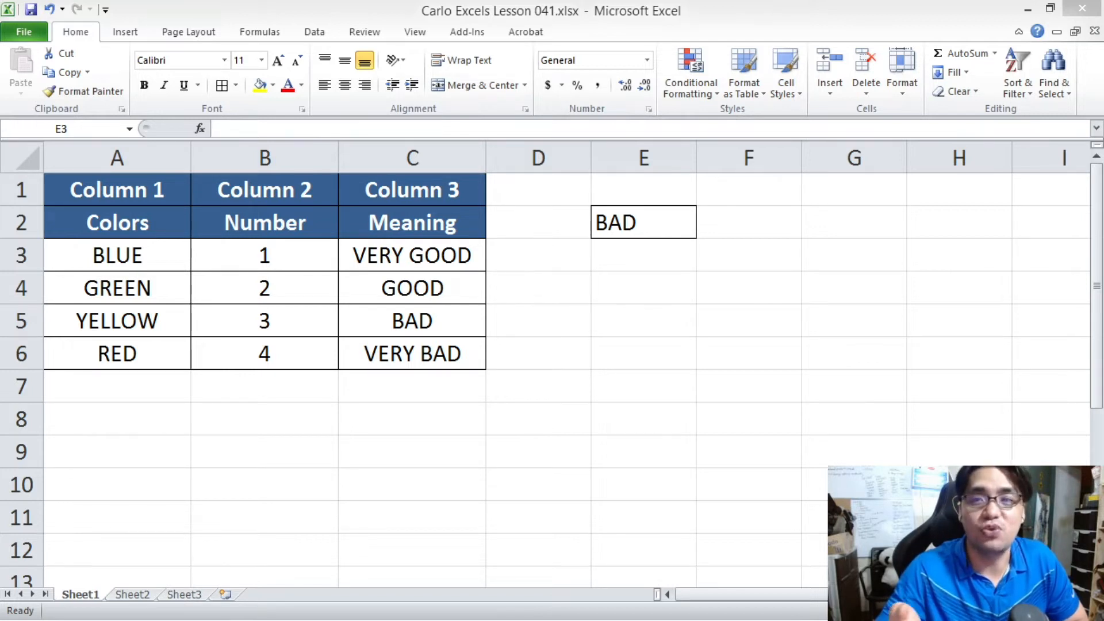
click(633, 298)
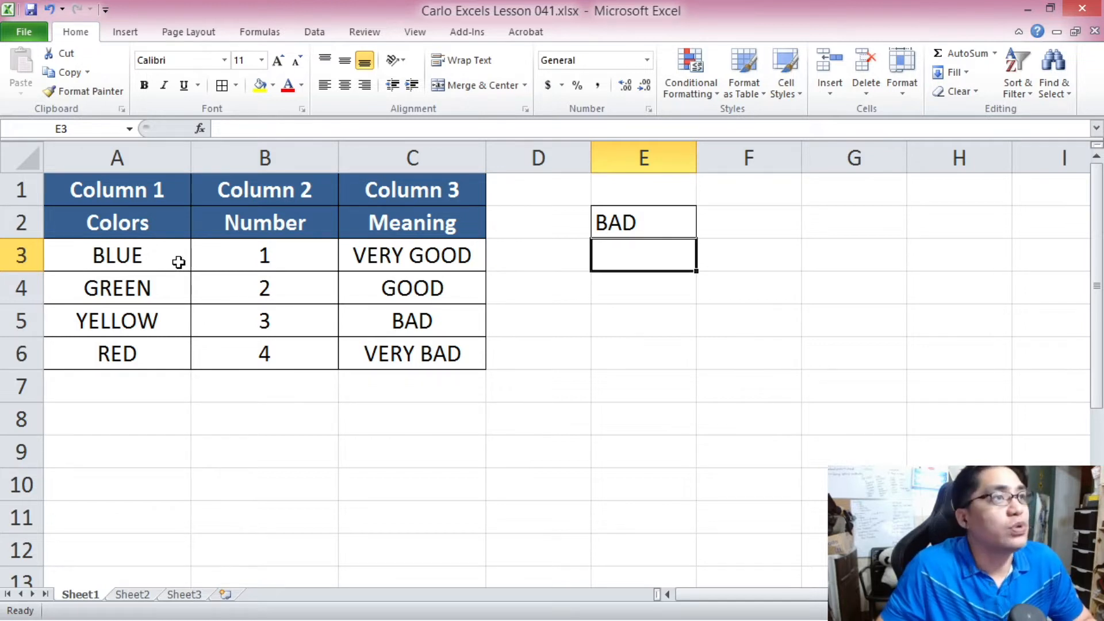
click(157, 253)
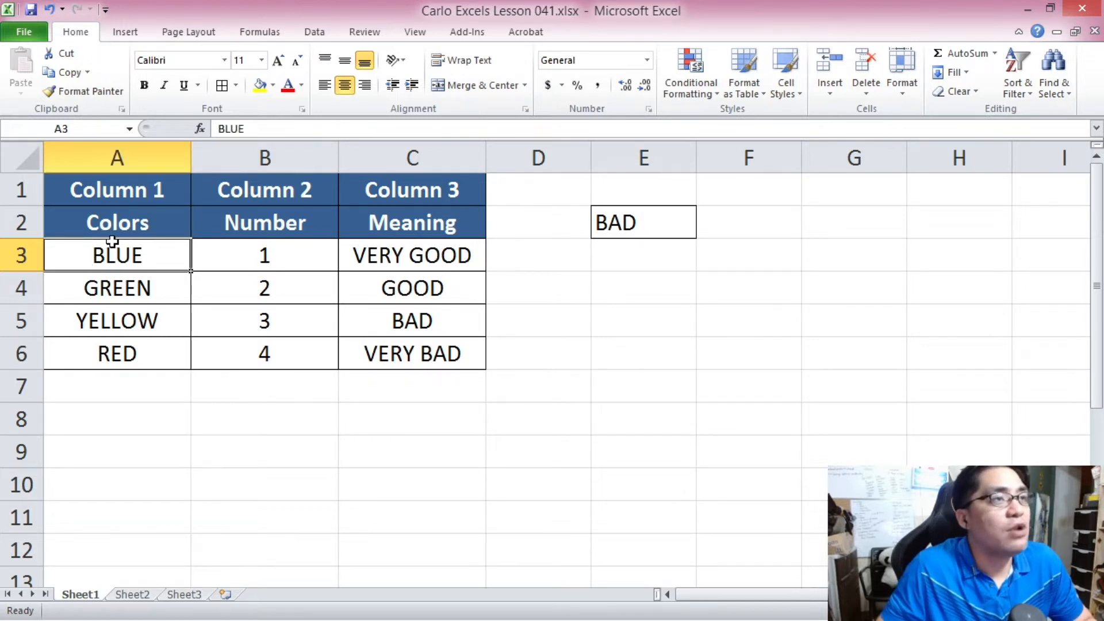
click(263, 257)
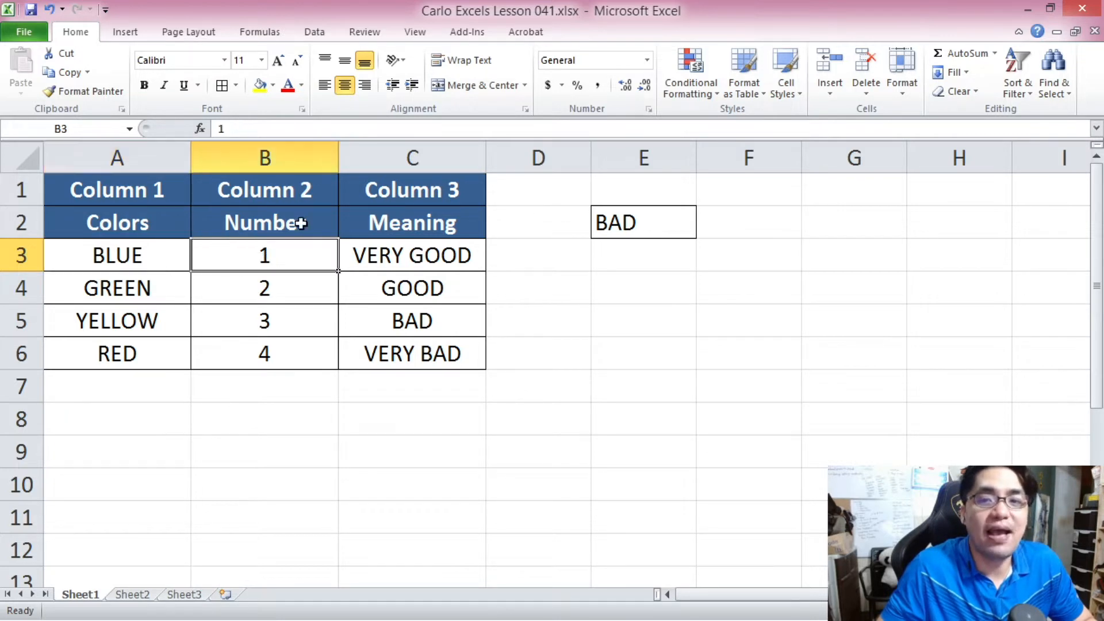
Step: Start a VLOOKUP formula in cell E3 with "BLUE" as the lookup value
click(645, 263)
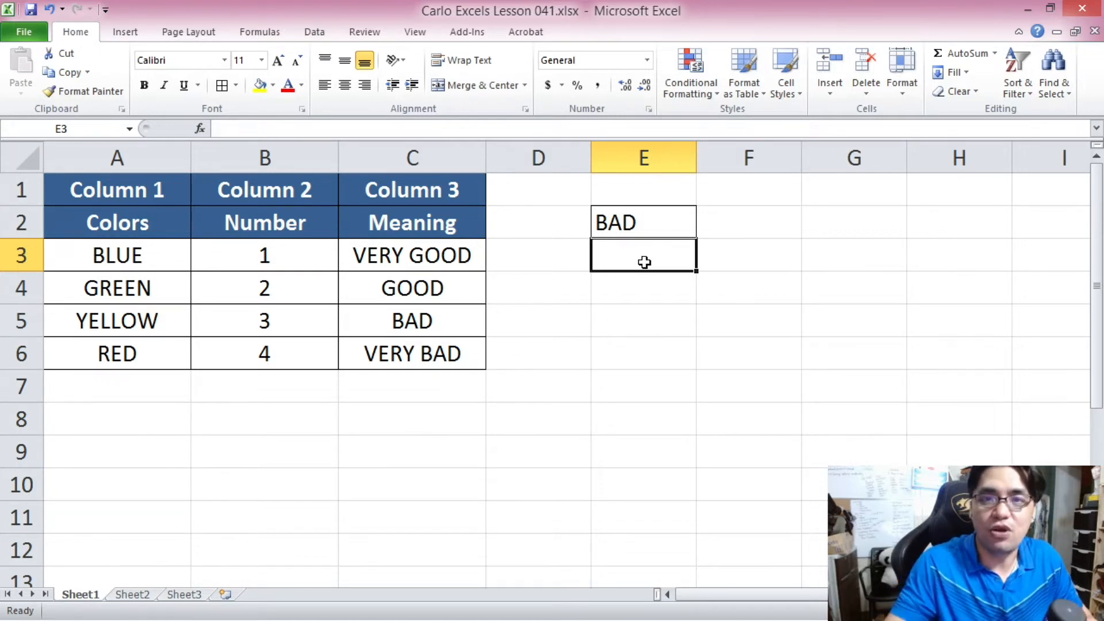
text(=)
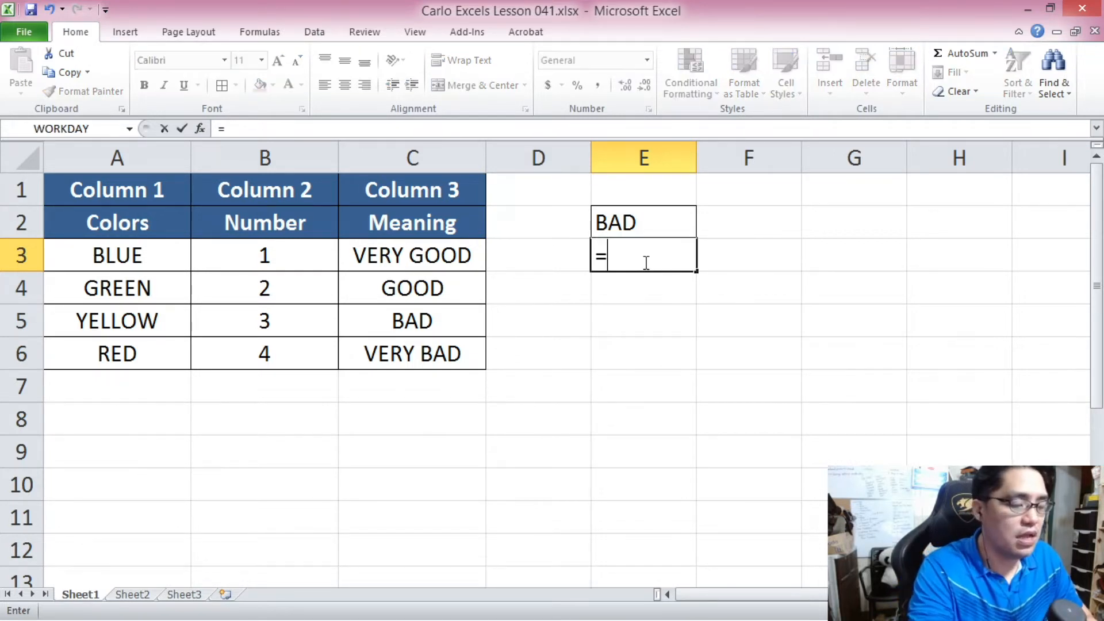
text(VLOOKUP()
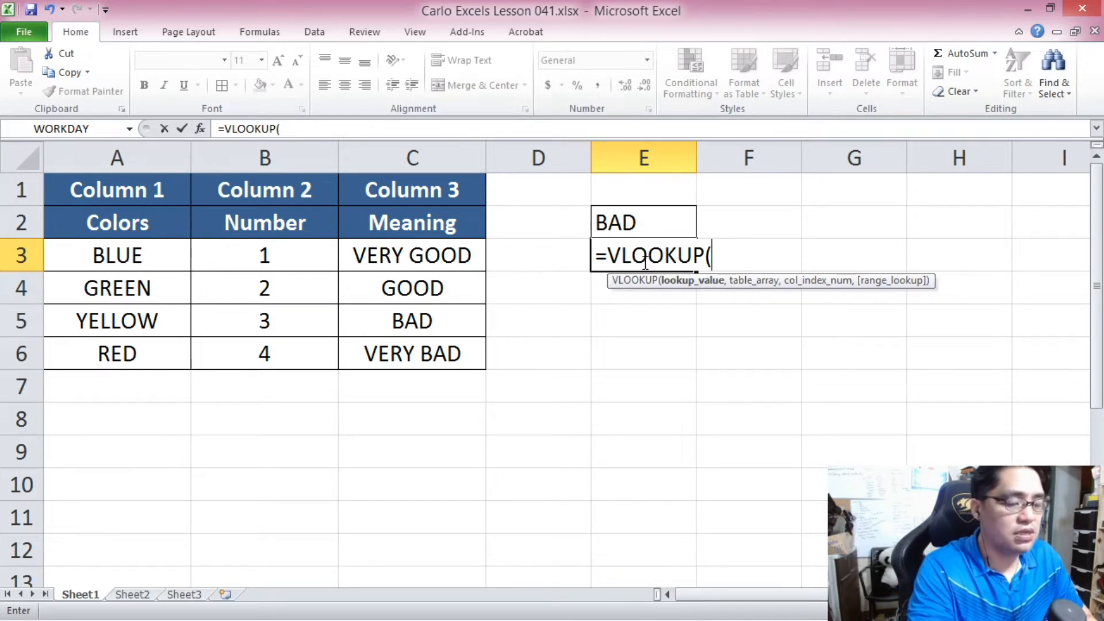
text("BLUE")
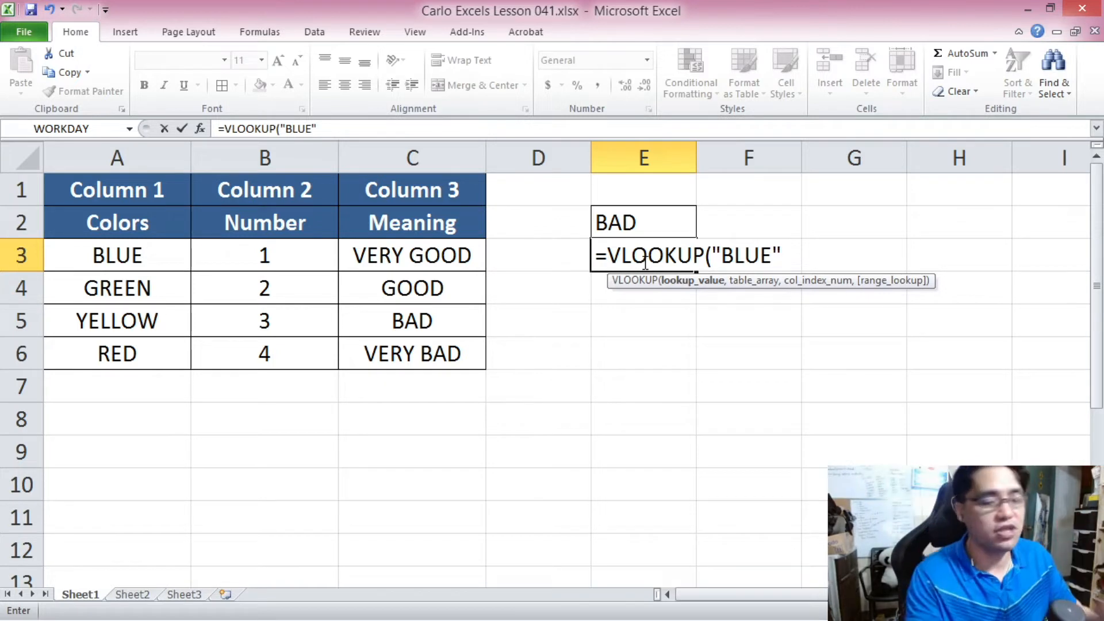
text(,)
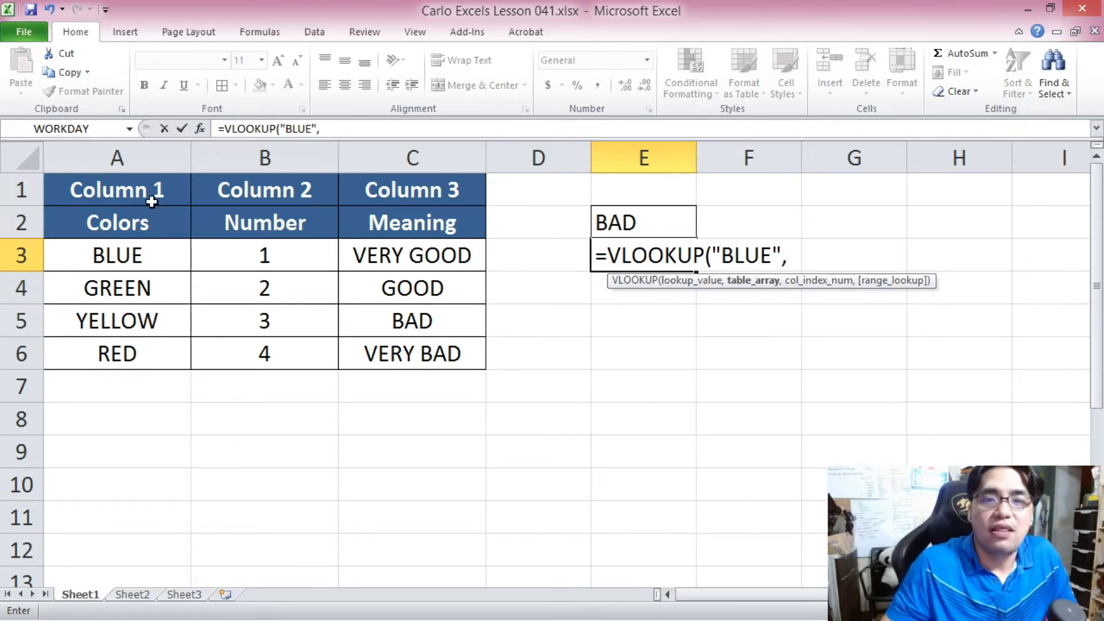
Step: Set the E3 formula's table array to A1:C6 and its column index number to 2
drag(123, 179, 397, 355)
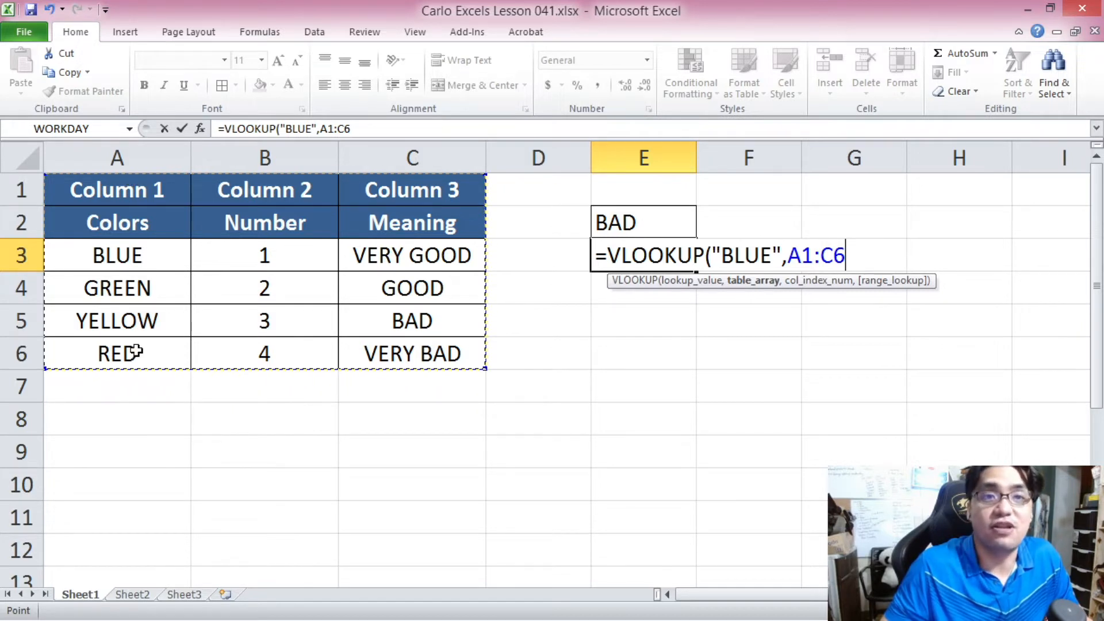
click(367, 127)
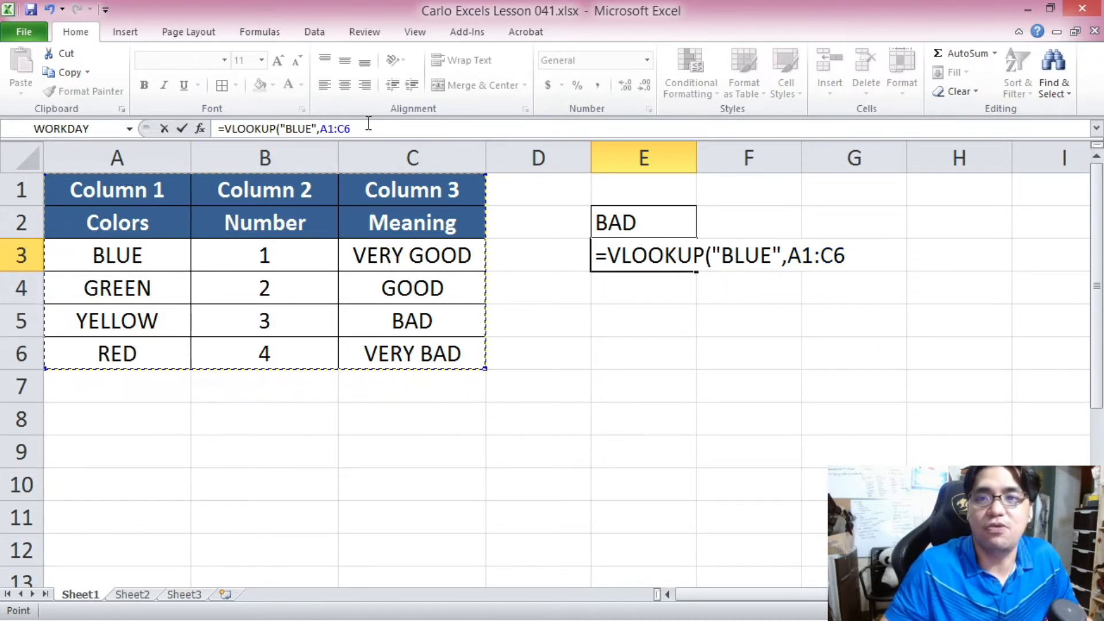
text(,)
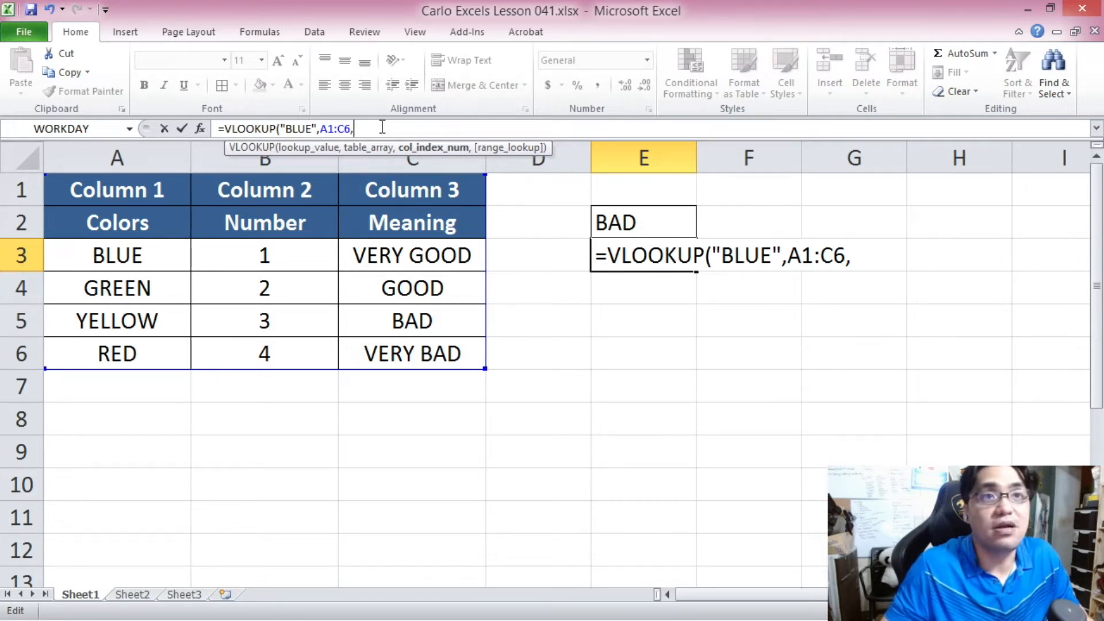
text(2)
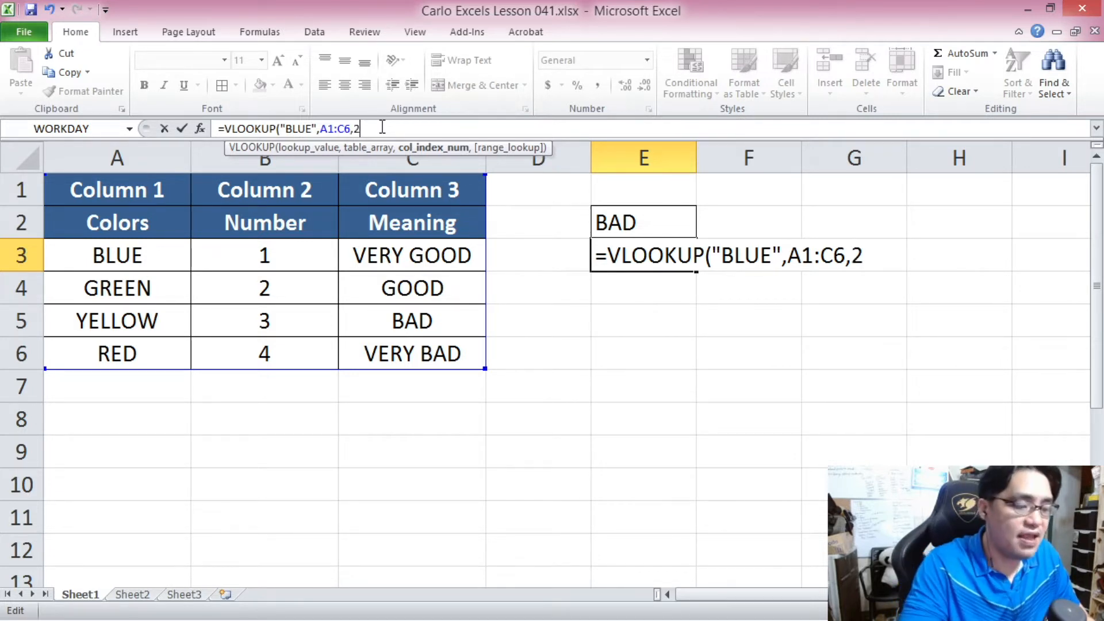
Step: Complete the E3 formula with FALSE for an exact match, enter it, and apply borders to cell E3
text(,)
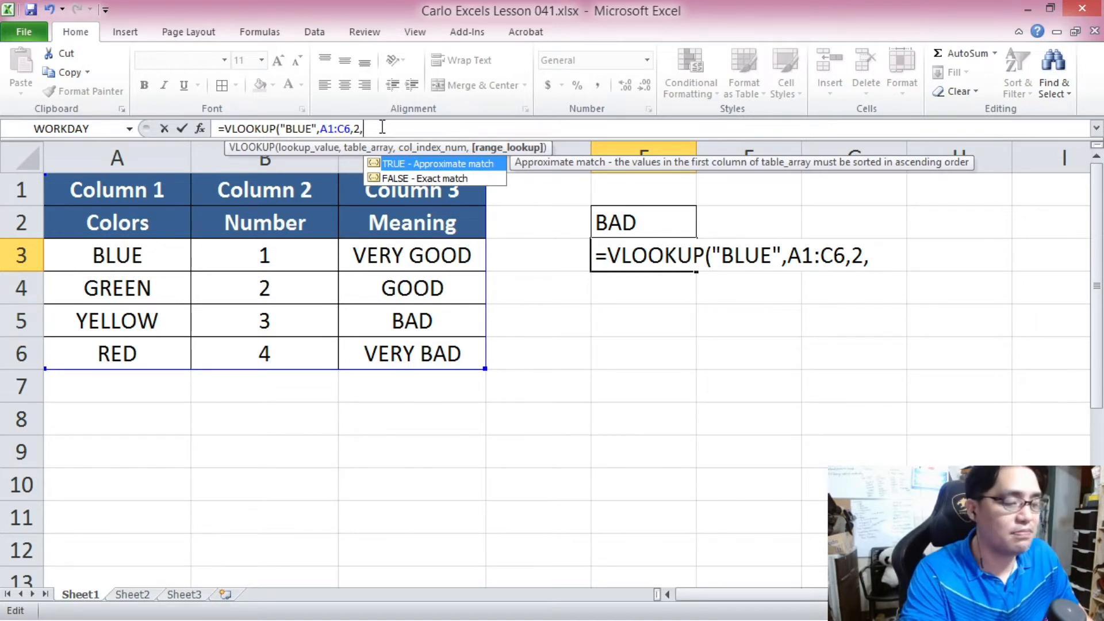
text(FALSE)
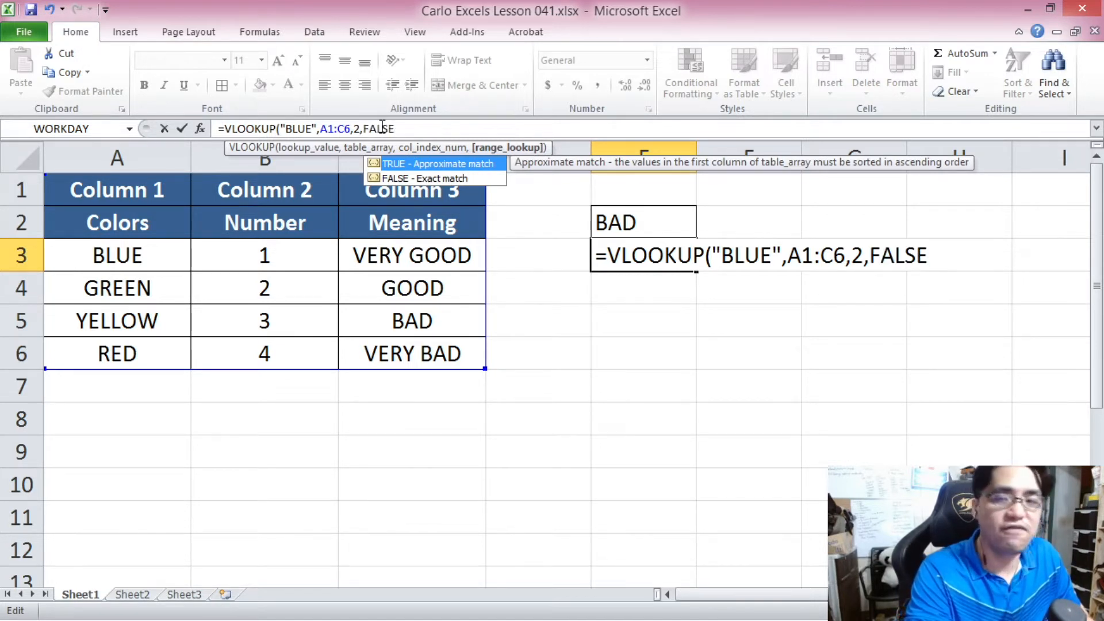
text())
key(Return)
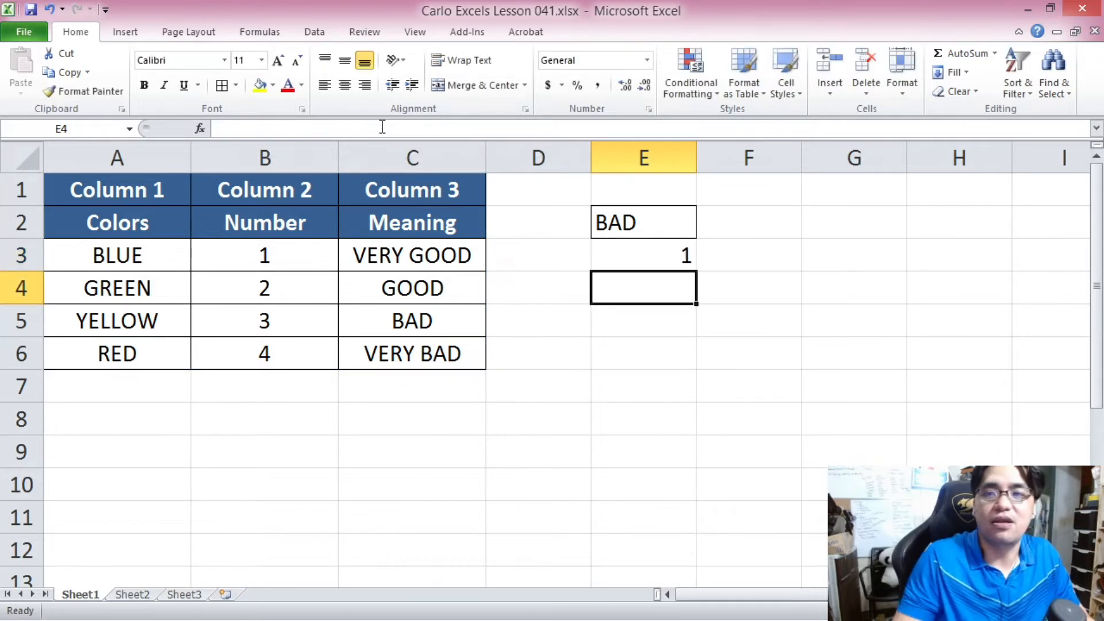
click(638, 251)
click(223, 86)
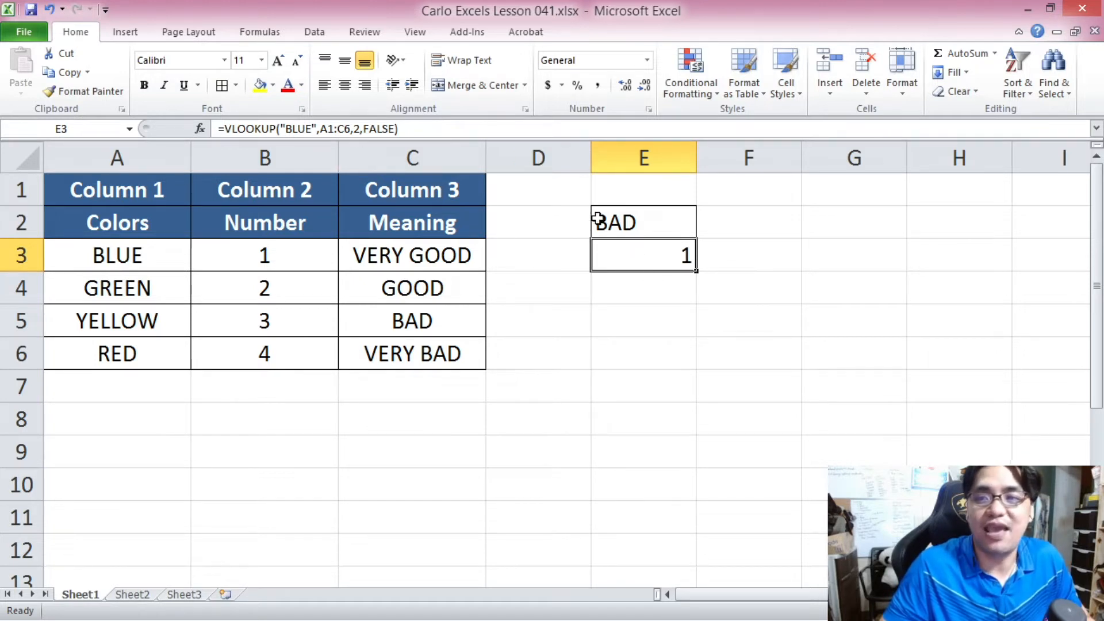
Step: Examine the lookup value, table array and column index arguments of the VLOOKUP formula in E3
click(335, 132)
click(664, 251)
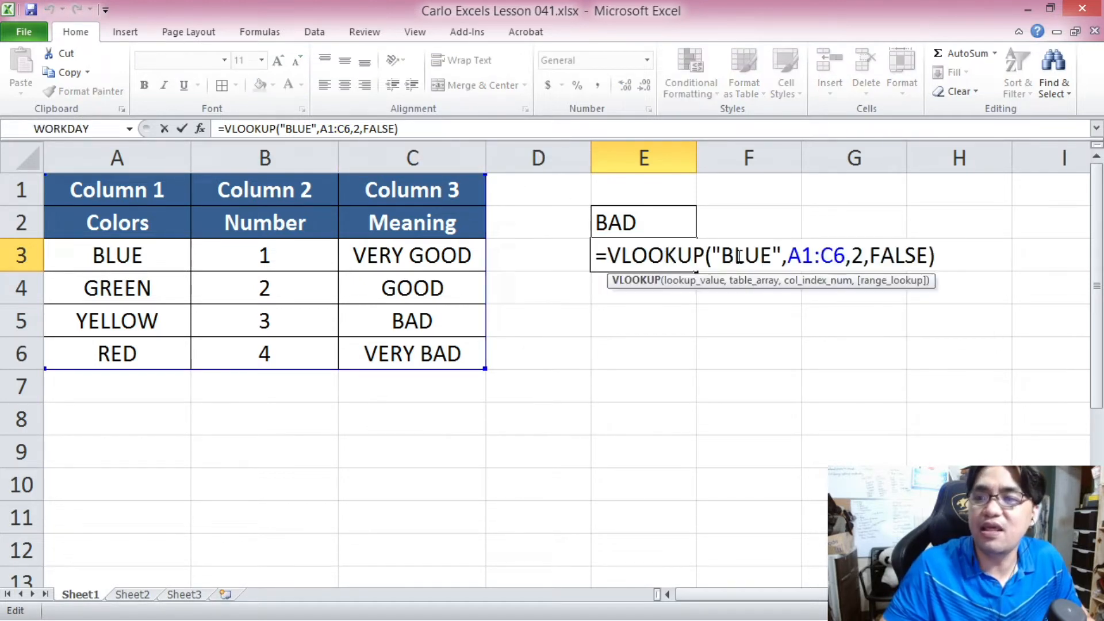
mouse_move(712, 253)
mouse_down()
mouse_move(787, 260)
mouse_move(713, 256)
mouse_up()
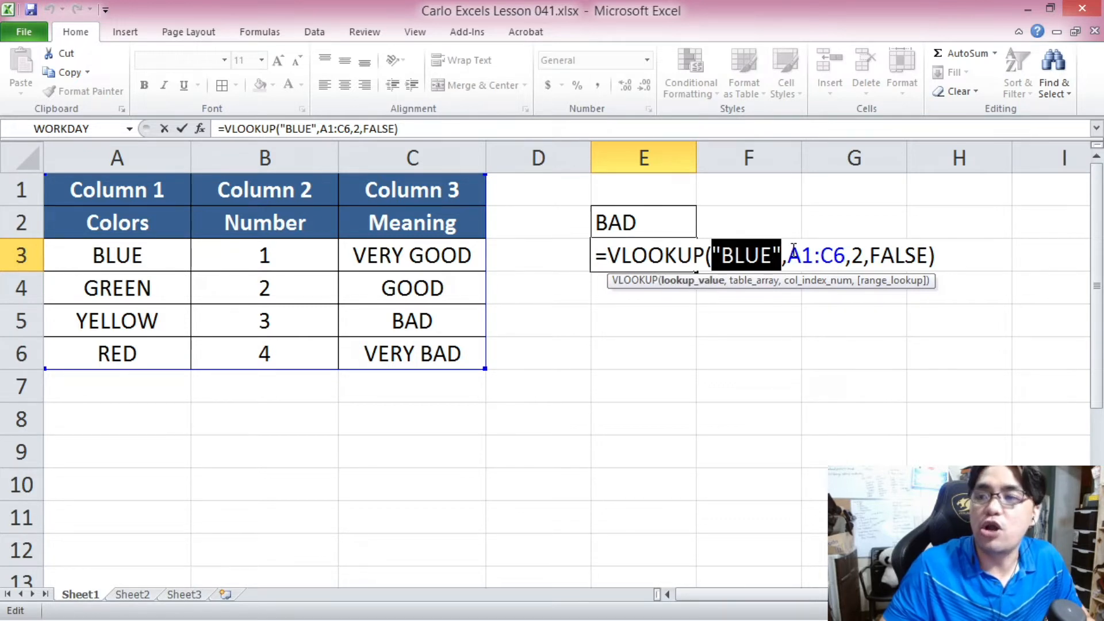
drag(792, 254, 849, 259)
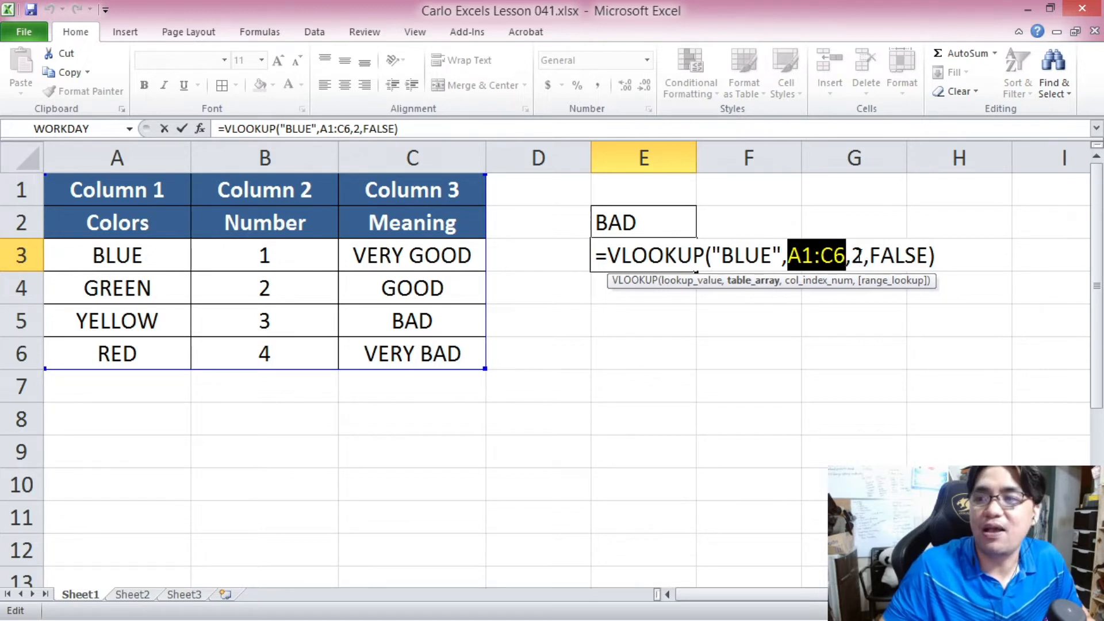
double_click(857, 255)
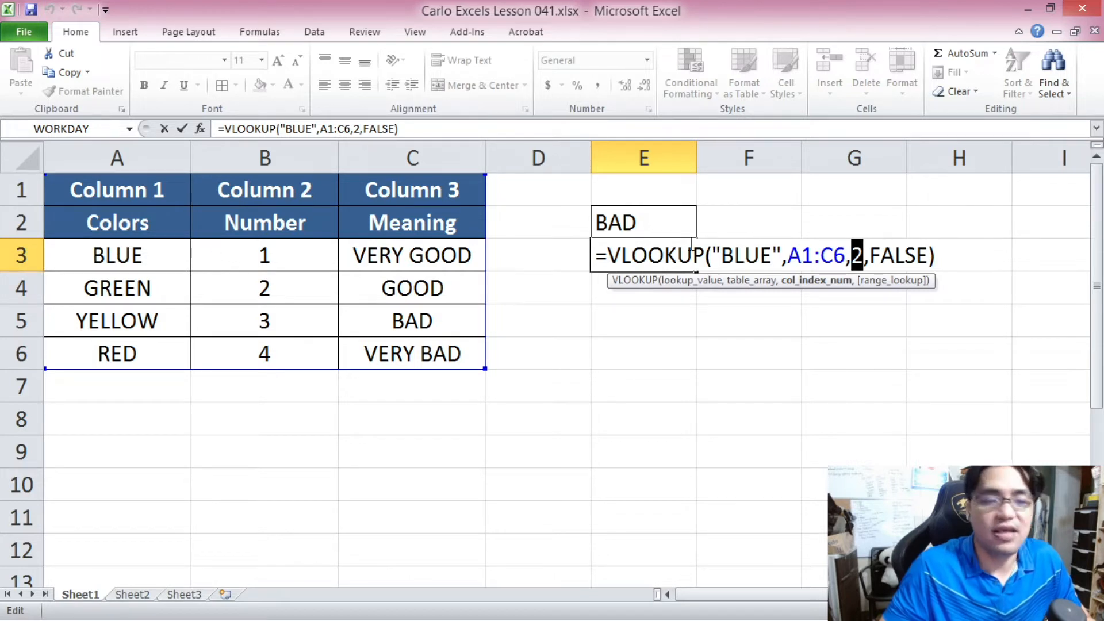
key(Return)
click(685, 249)
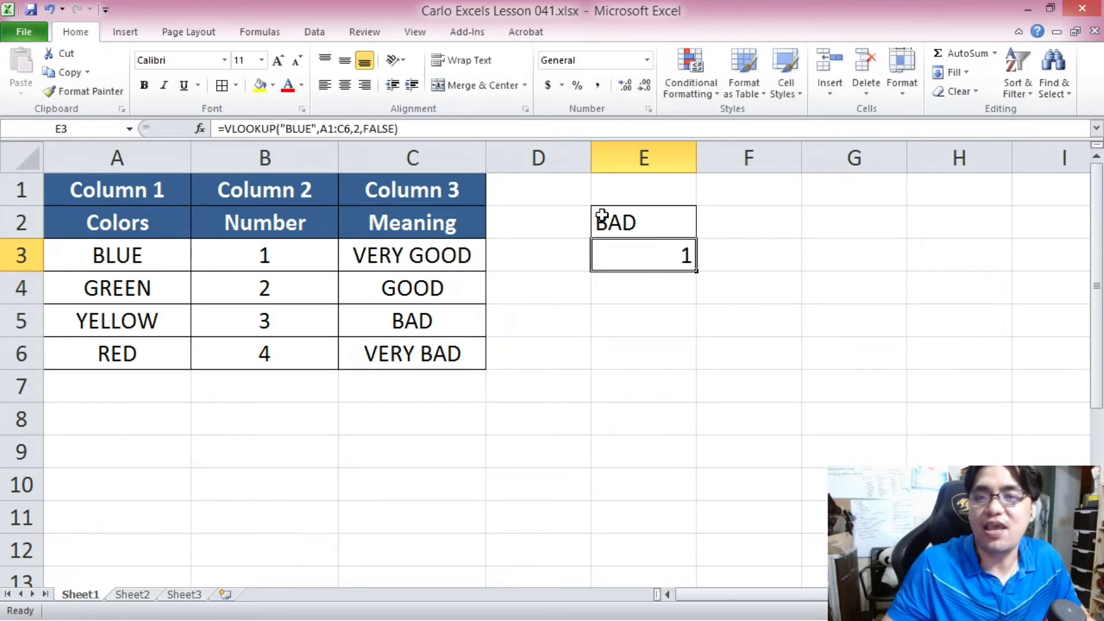
Step: Compare the hard-coded lookup values in the VLOOKUP formulas of cells E2 and E3
click(253, 255)
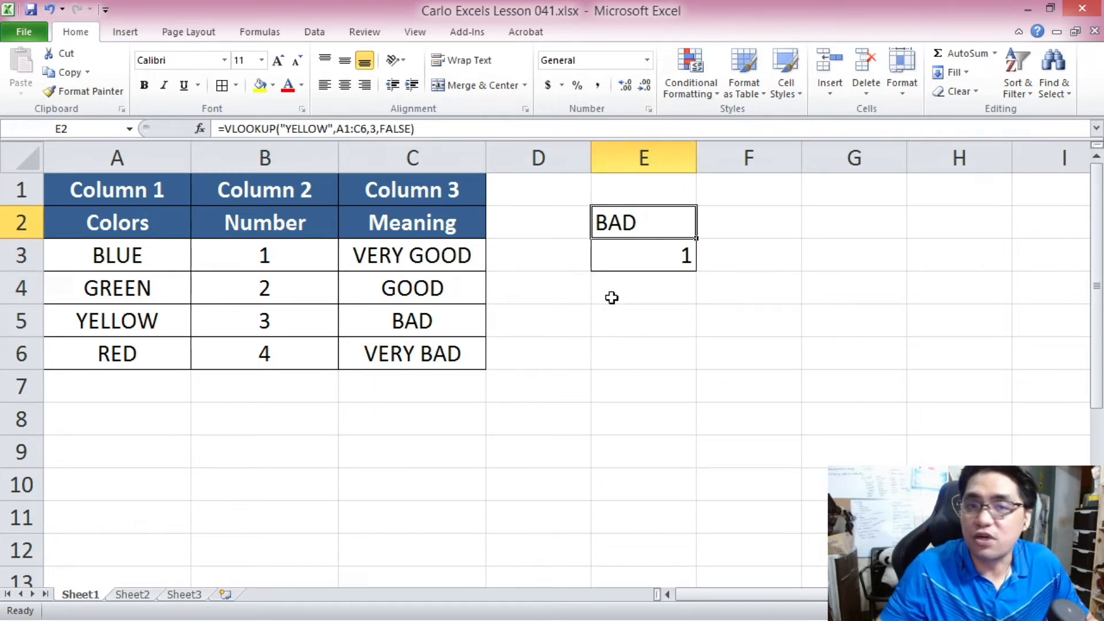
click(328, 129)
click(648, 228)
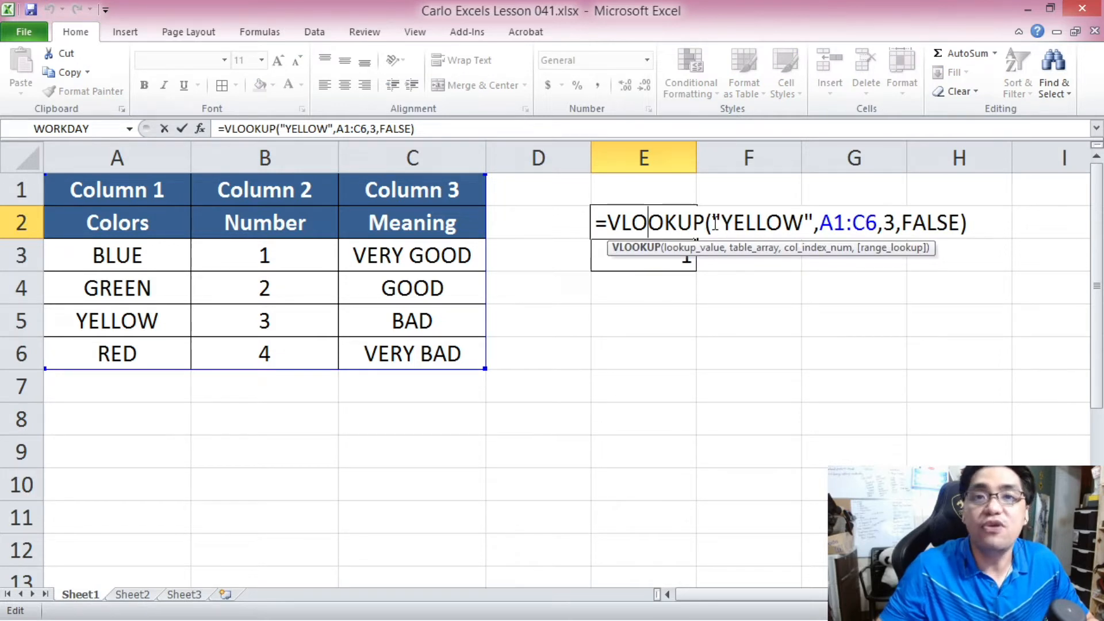
drag(716, 223, 814, 225)
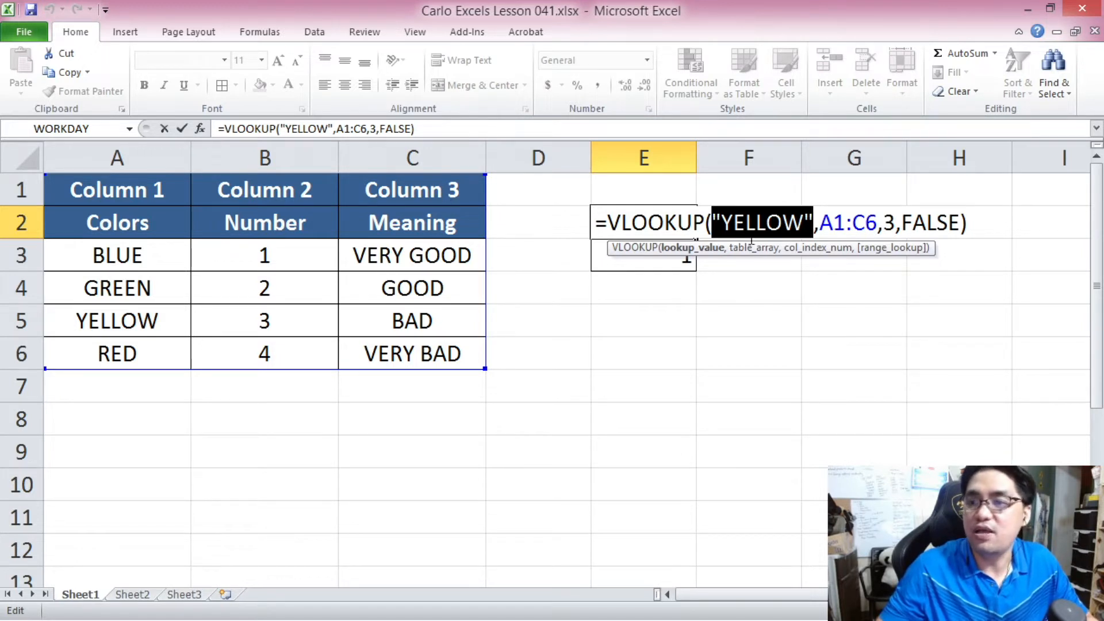
key(Return)
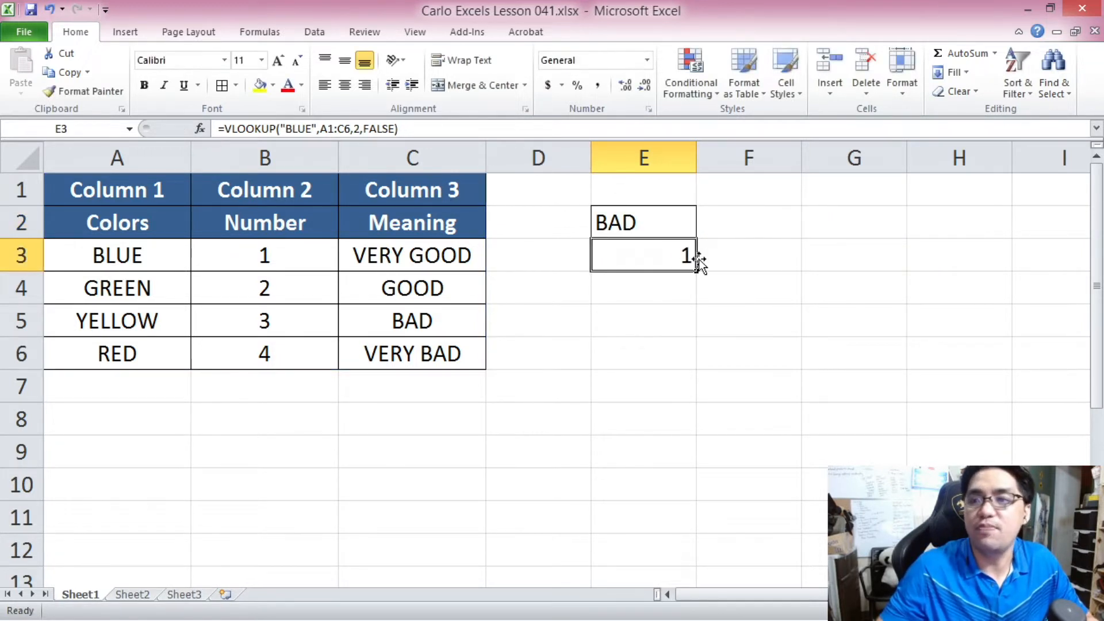
click(320, 127)
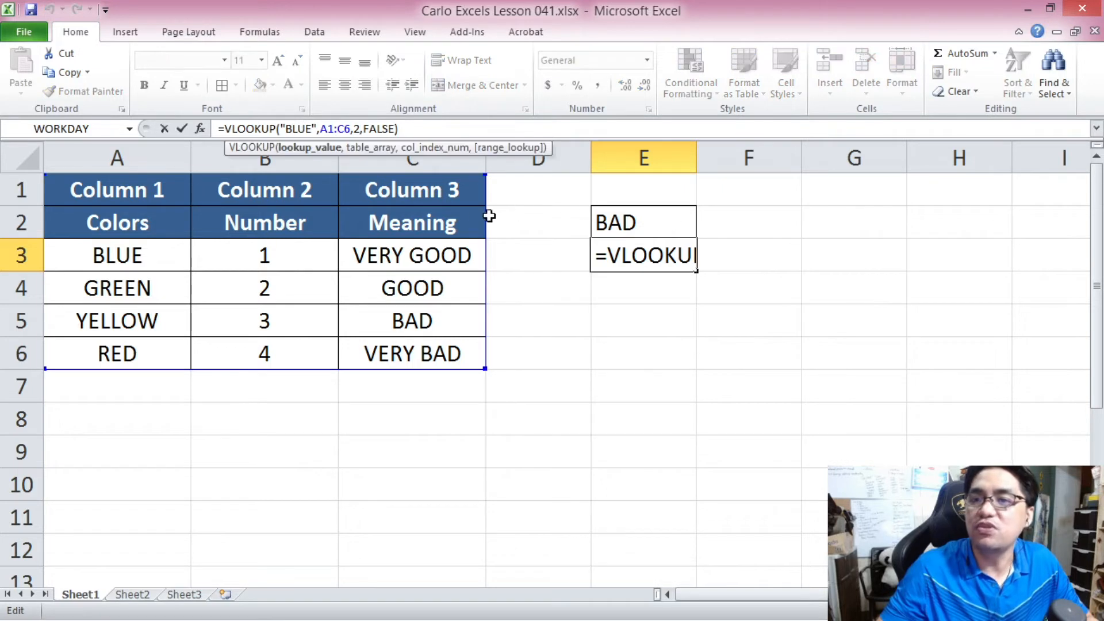
click(679, 255)
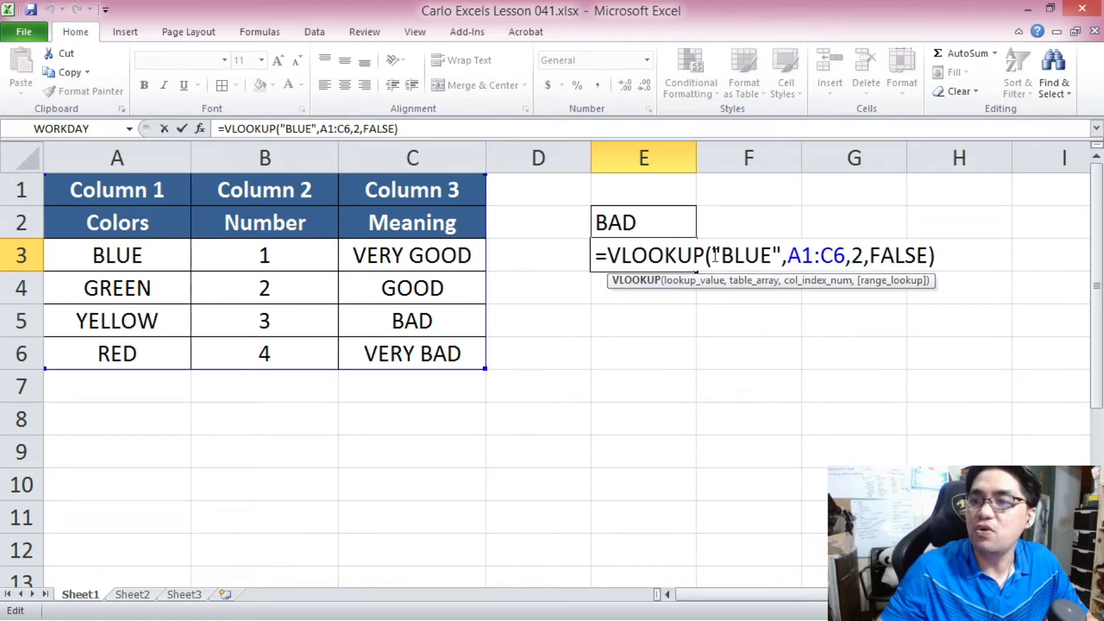
drag(718, 255, 783, 256)
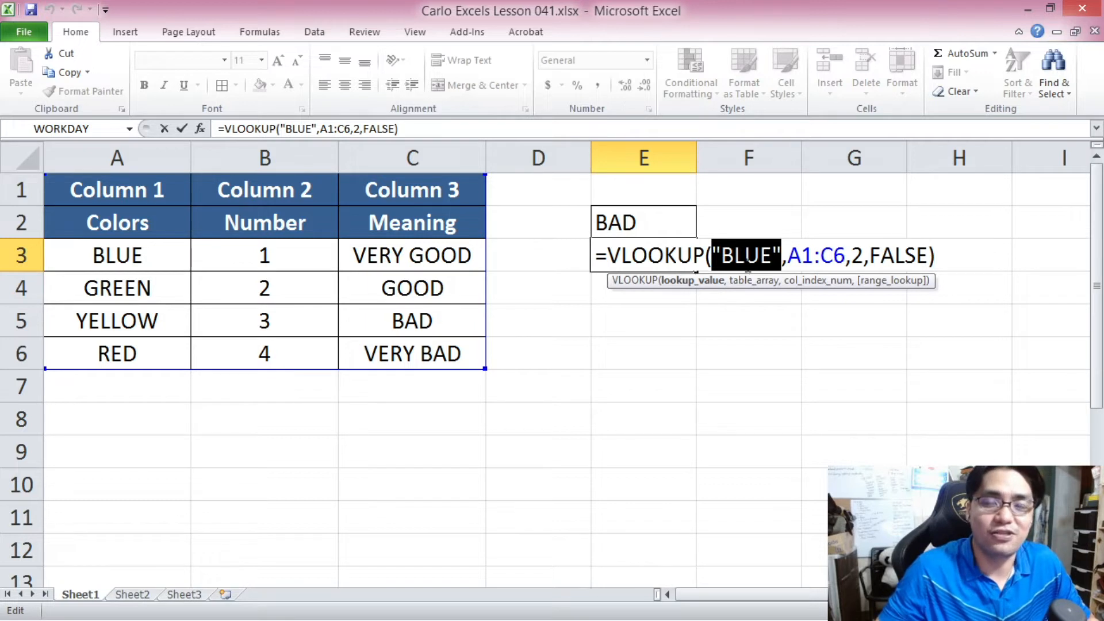
key(Escape)
Step: Clear the contents of cells E2:E3
click(649, 226)
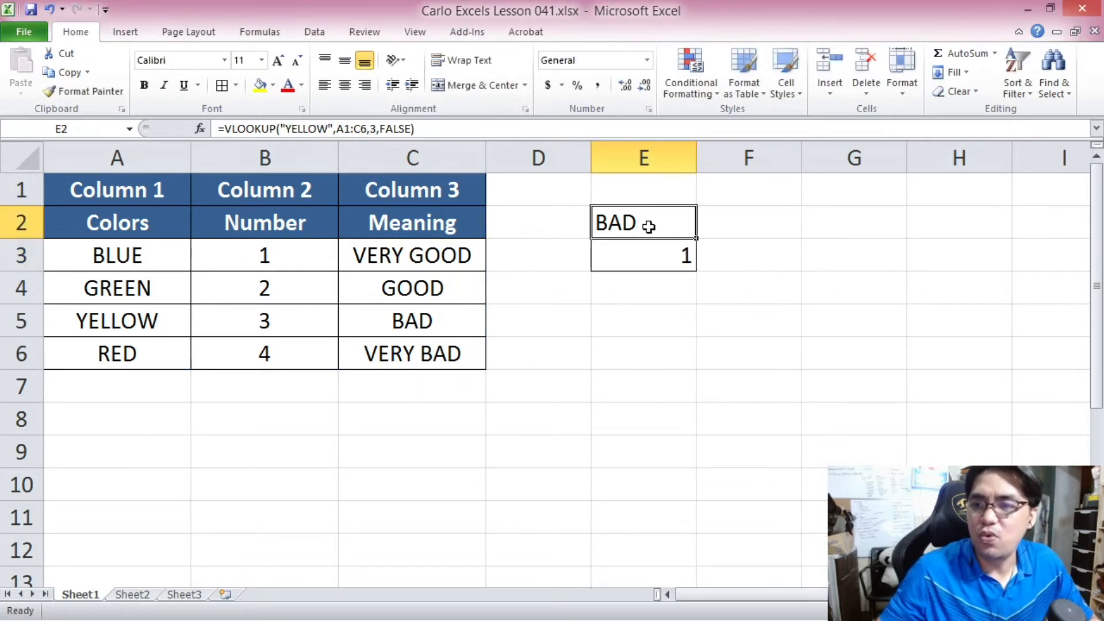
drag(649, 226, 644, 258)
key(Delete)
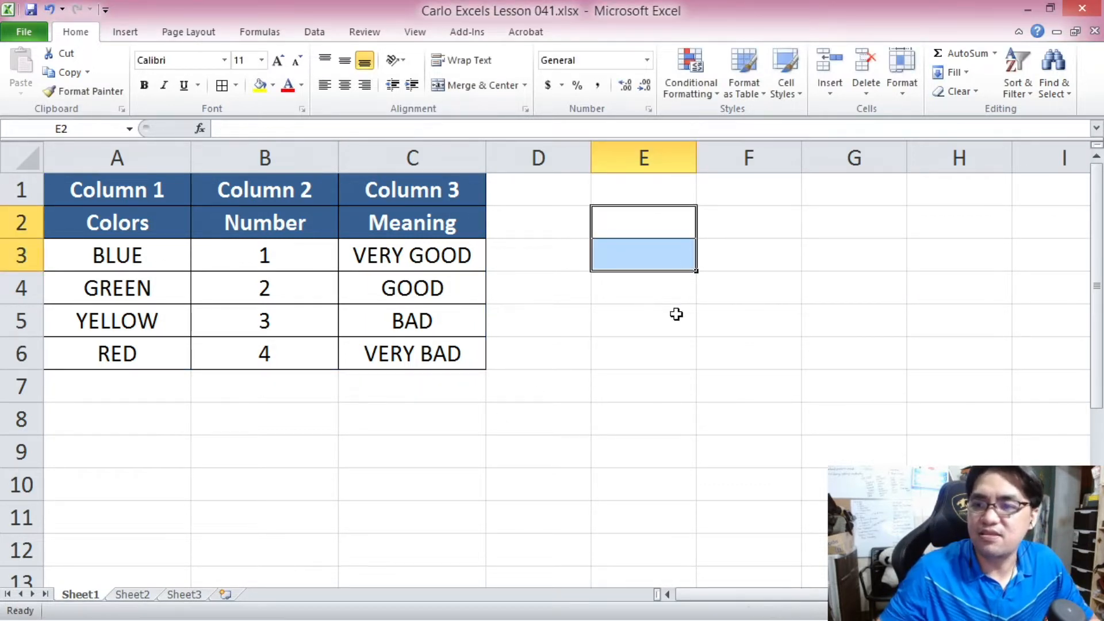
click(678, 332)
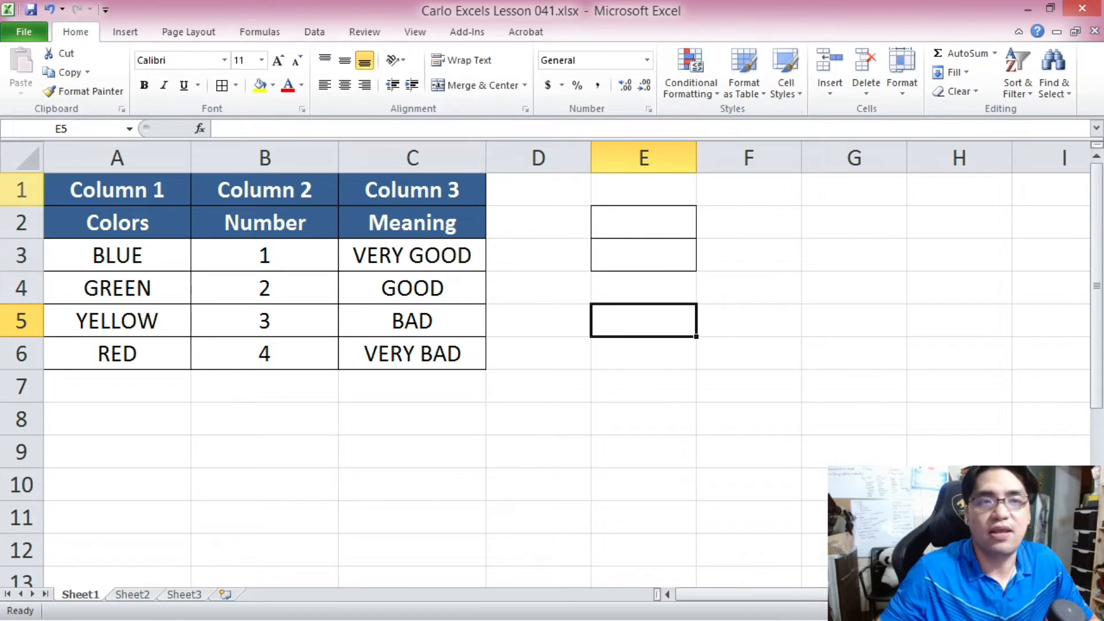
Step: Fill the empty cell E2 with yellow
click(649, 252)
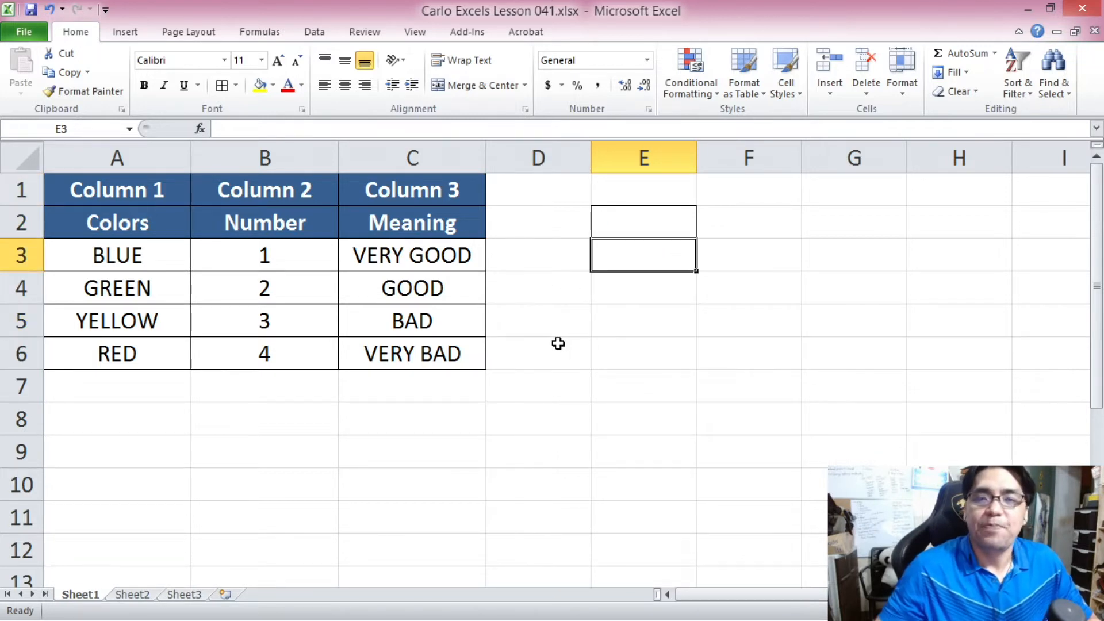
click(611, 230)
click(261, 88)
click(698, 350)
click(616, 217)
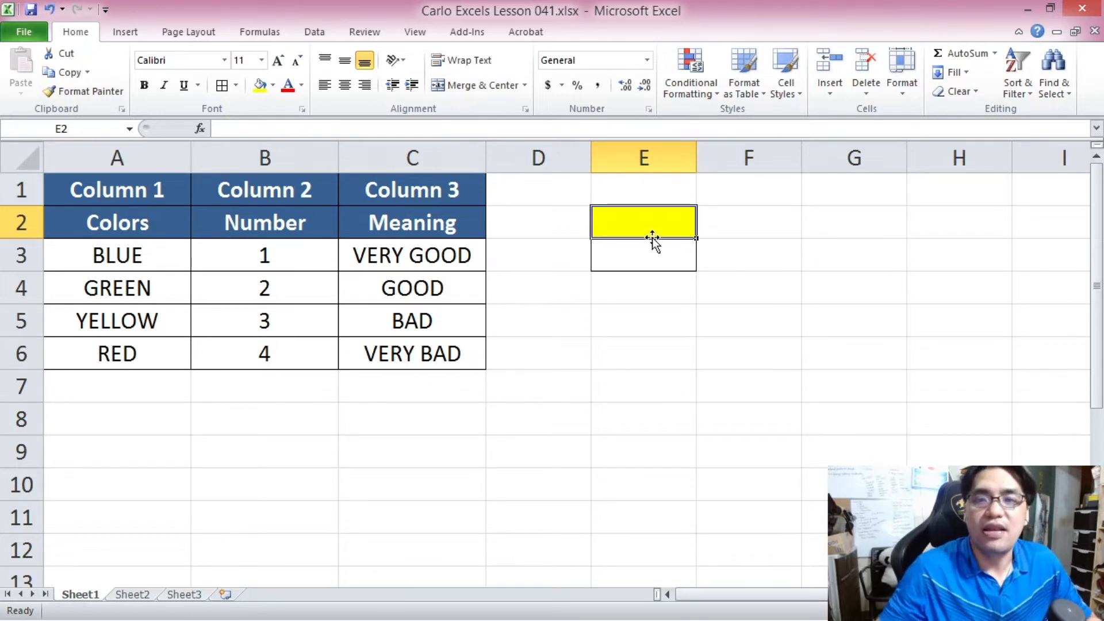
click(642, 258)
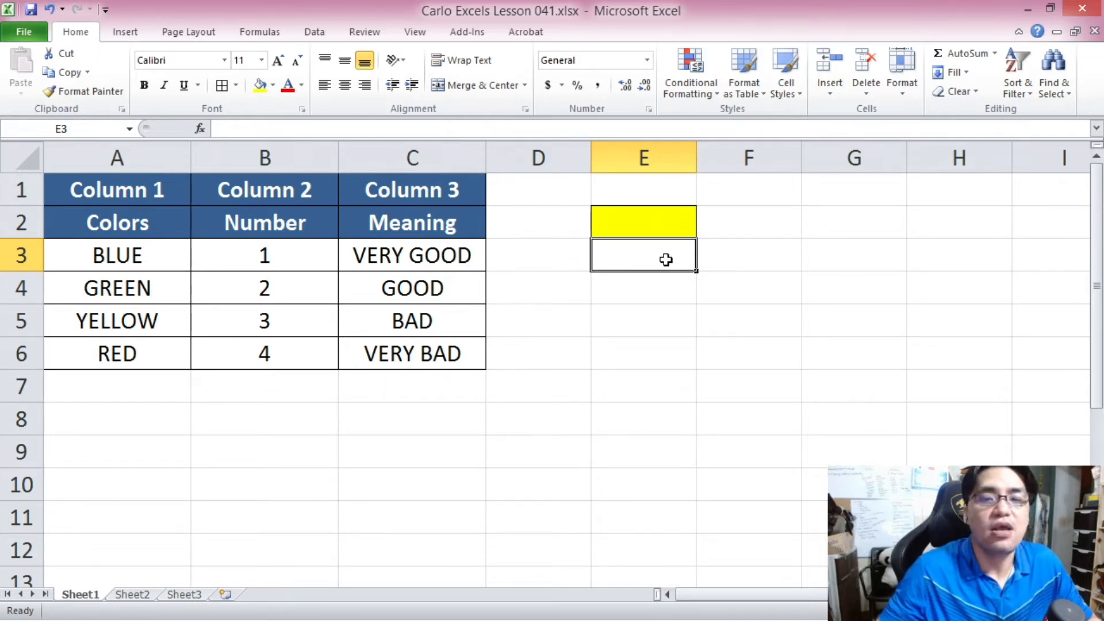
click(650, 230)
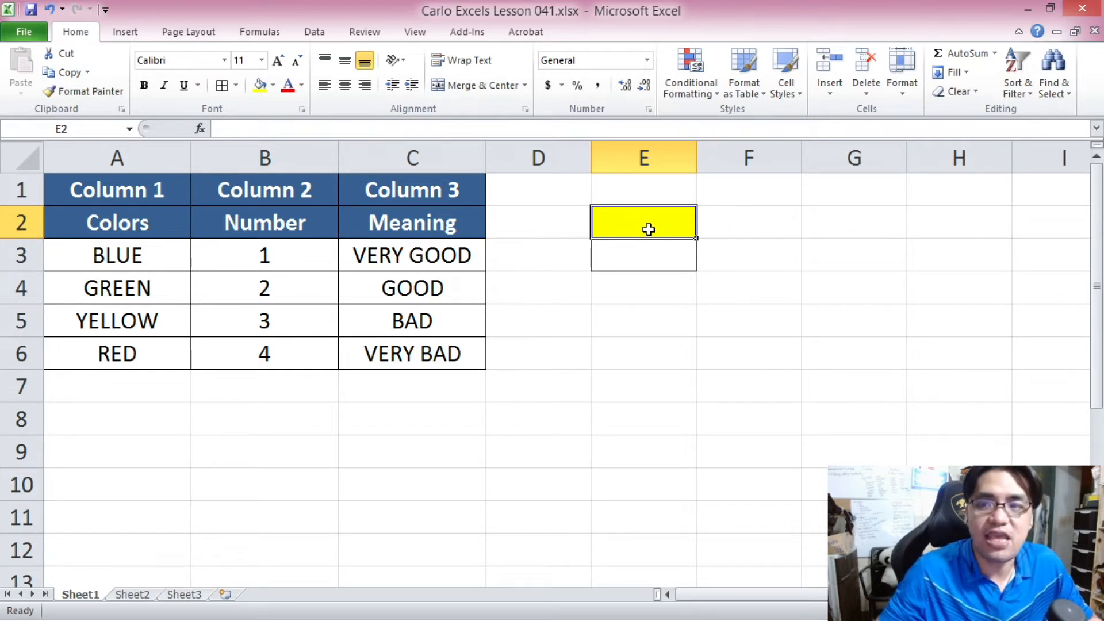
click(656, 256)
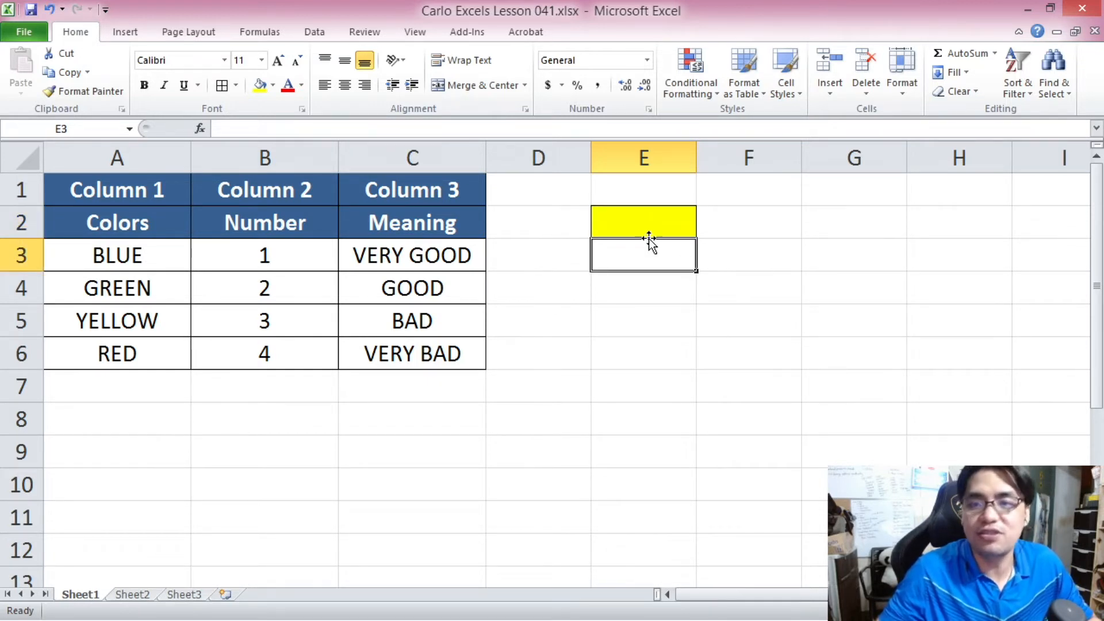
click(655, 226)
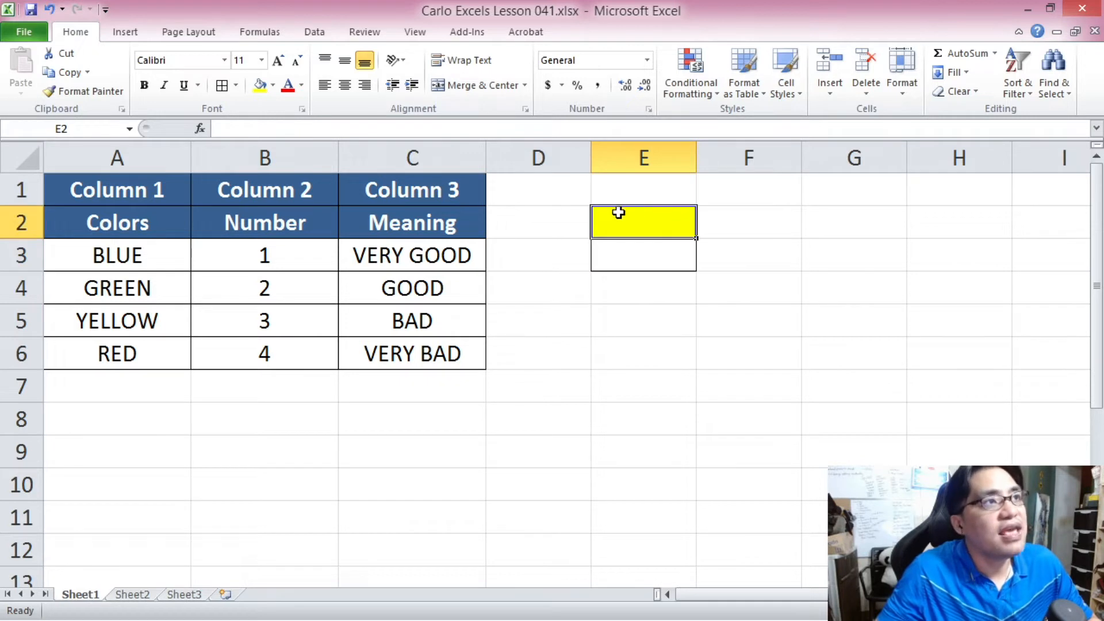
click(644, 246)
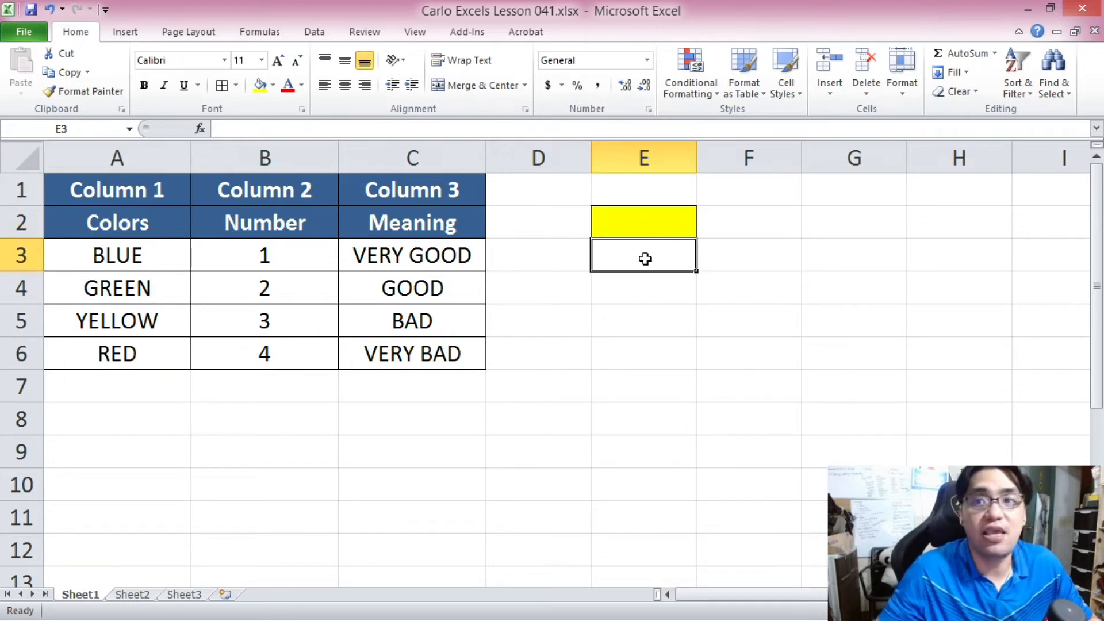
click(644, 221)
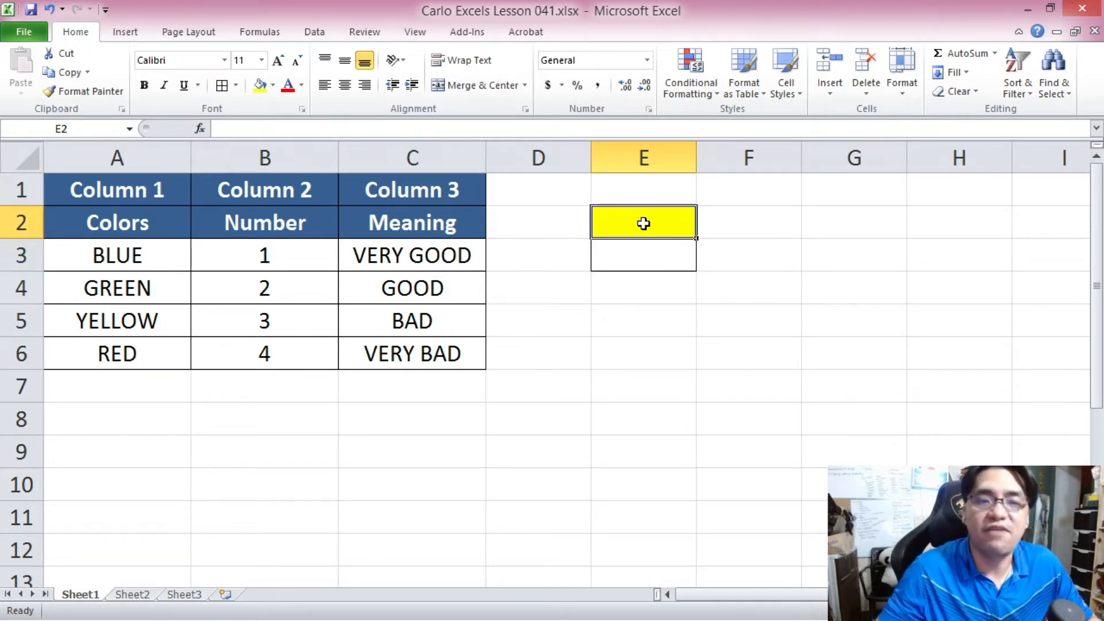
click(657, 257)
click(671, 225)
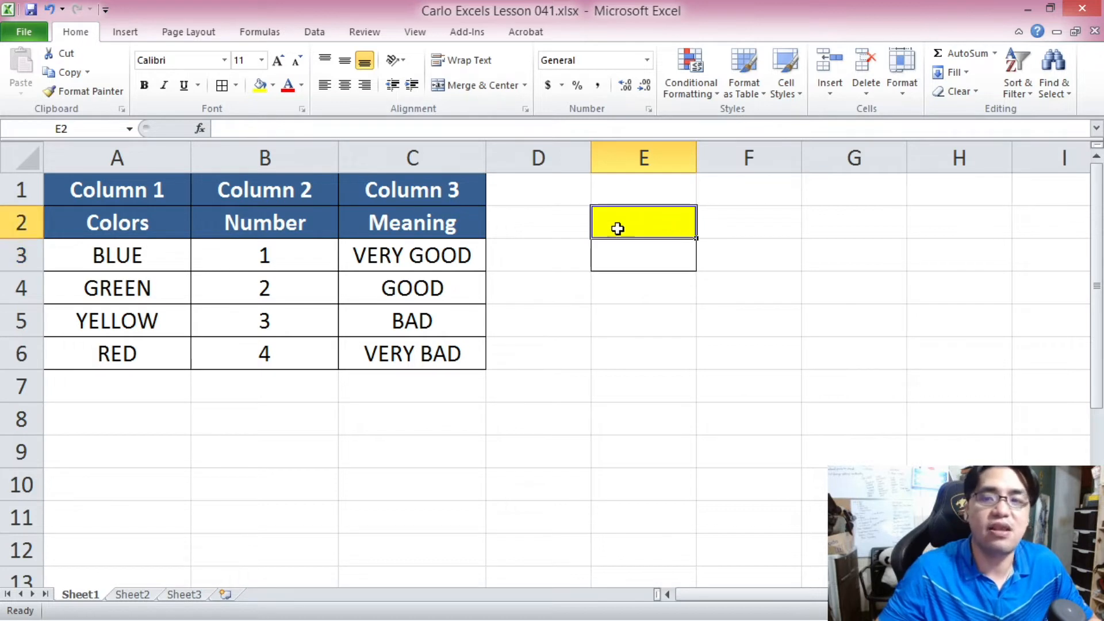
click(635, 257)
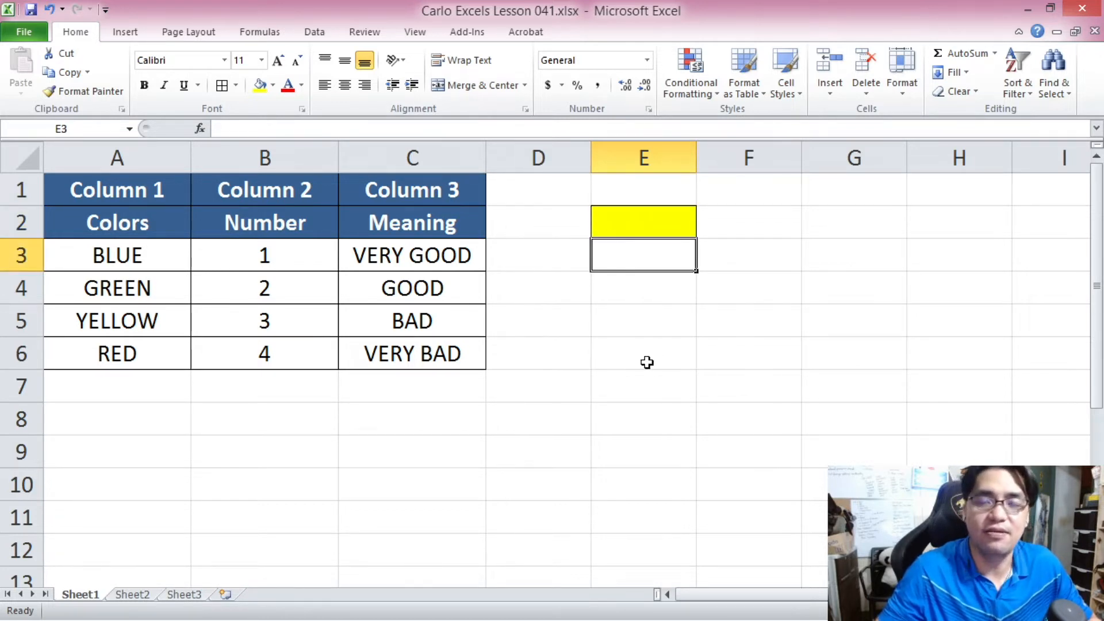
Step: Begin a VLOOKUP formula in E3 with cell E2 as the lookup value and A1:C6 as the table array
click(614, 256)
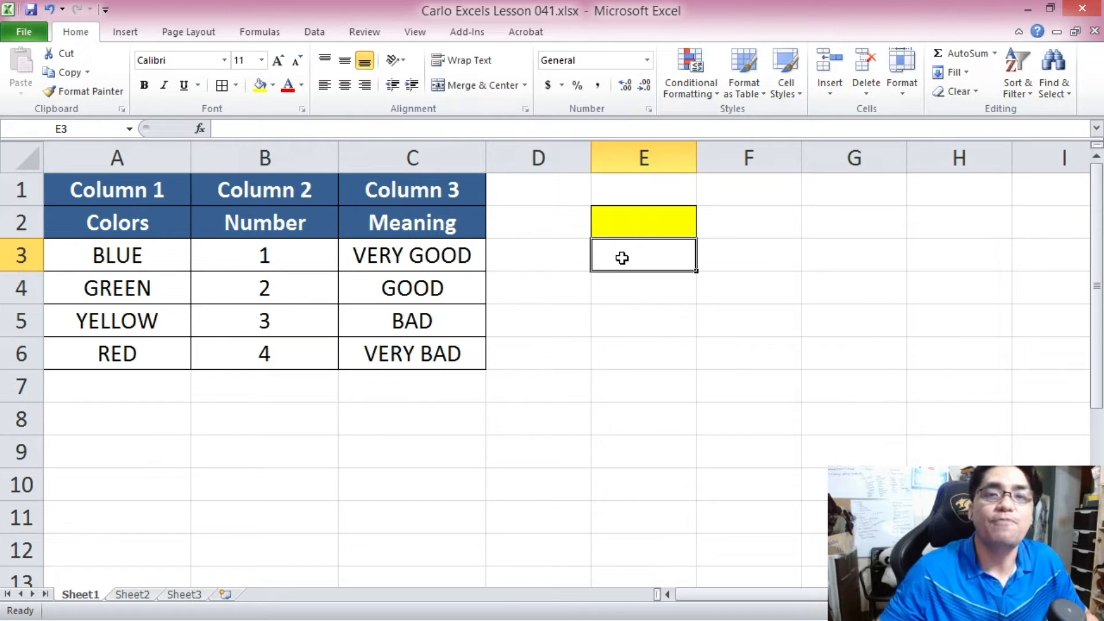
click(517, 127)
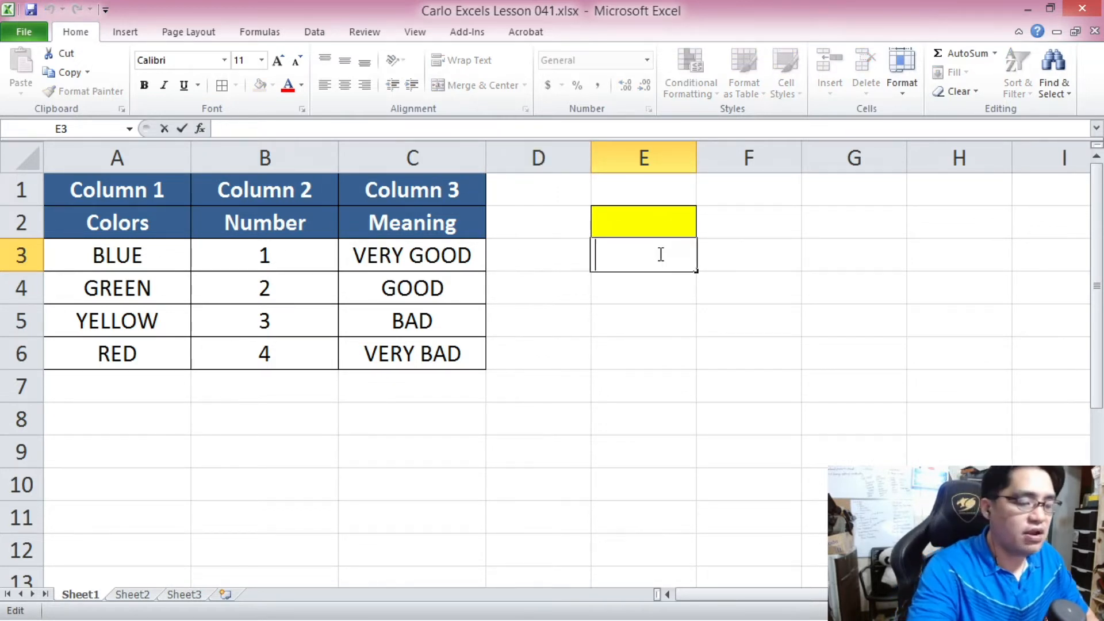
text(=VLOOKUP)
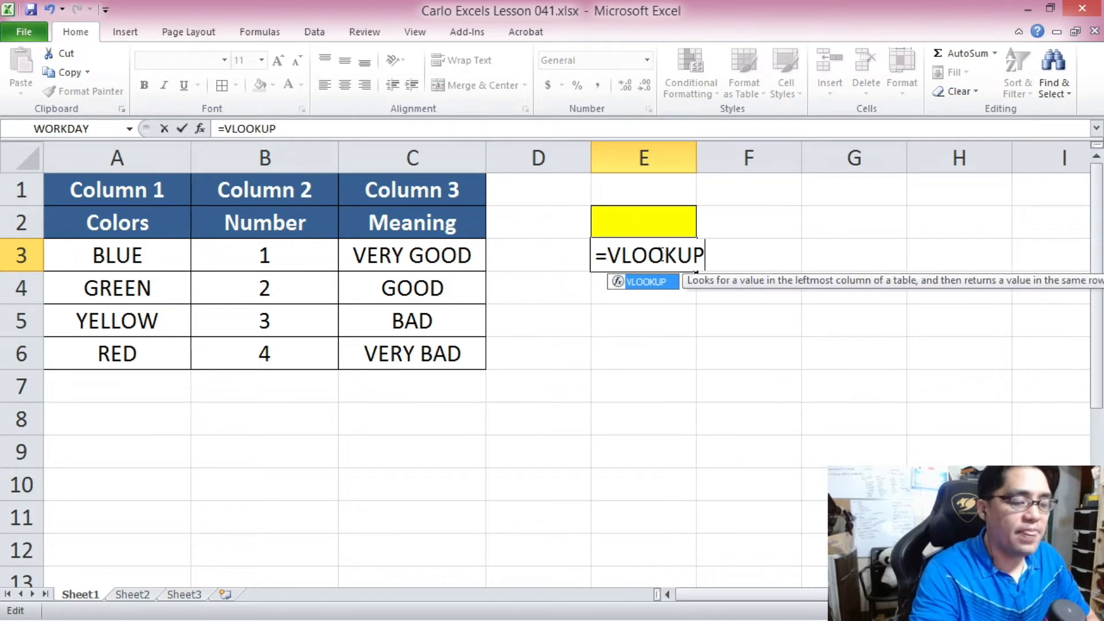
text(()
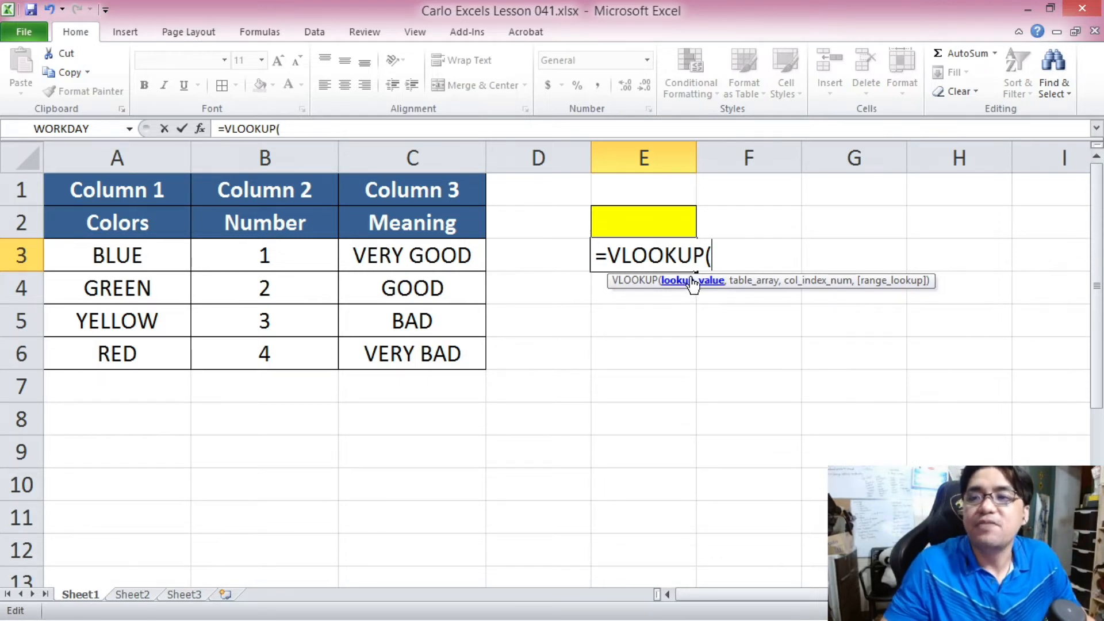
click(667, 226)
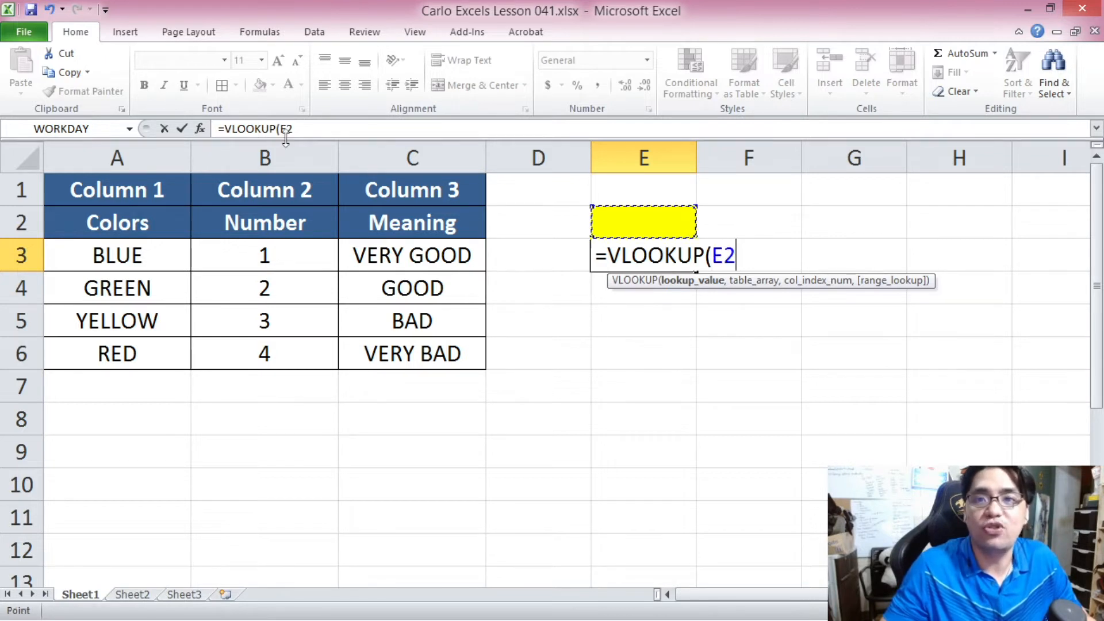
click(312, 131)
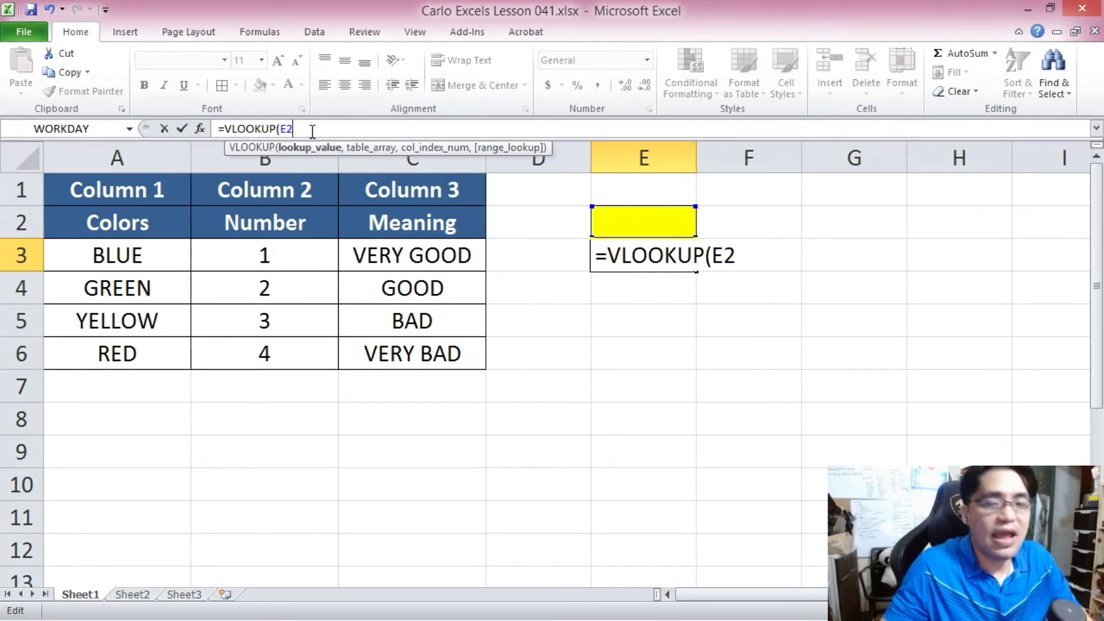
text(,)
drag(122, 186, 379, 353)
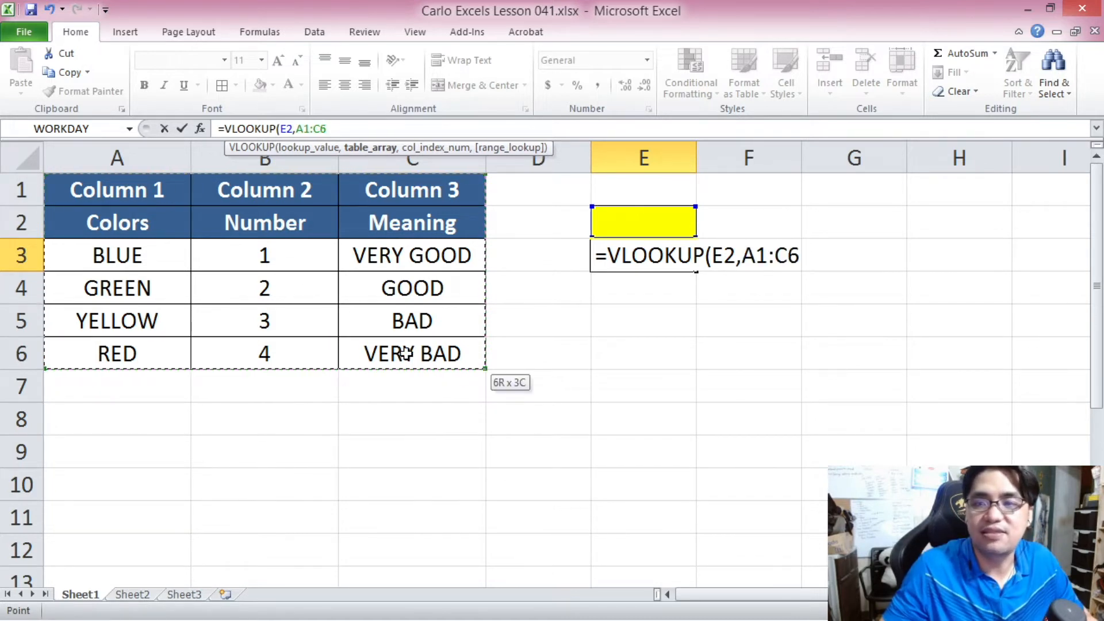
click(364, 128)
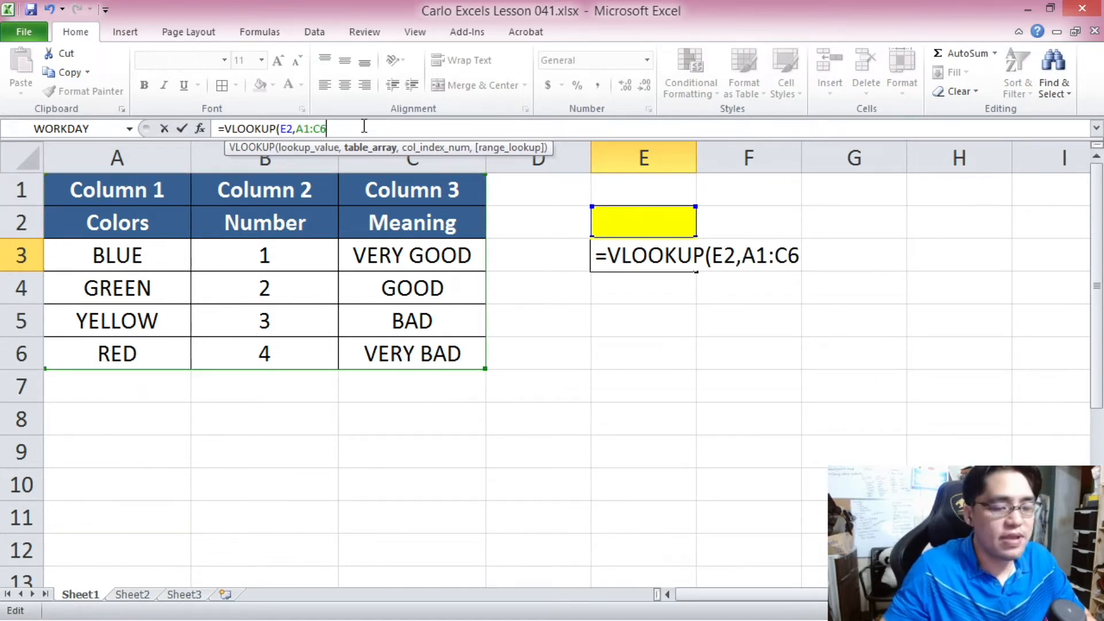
text(,)
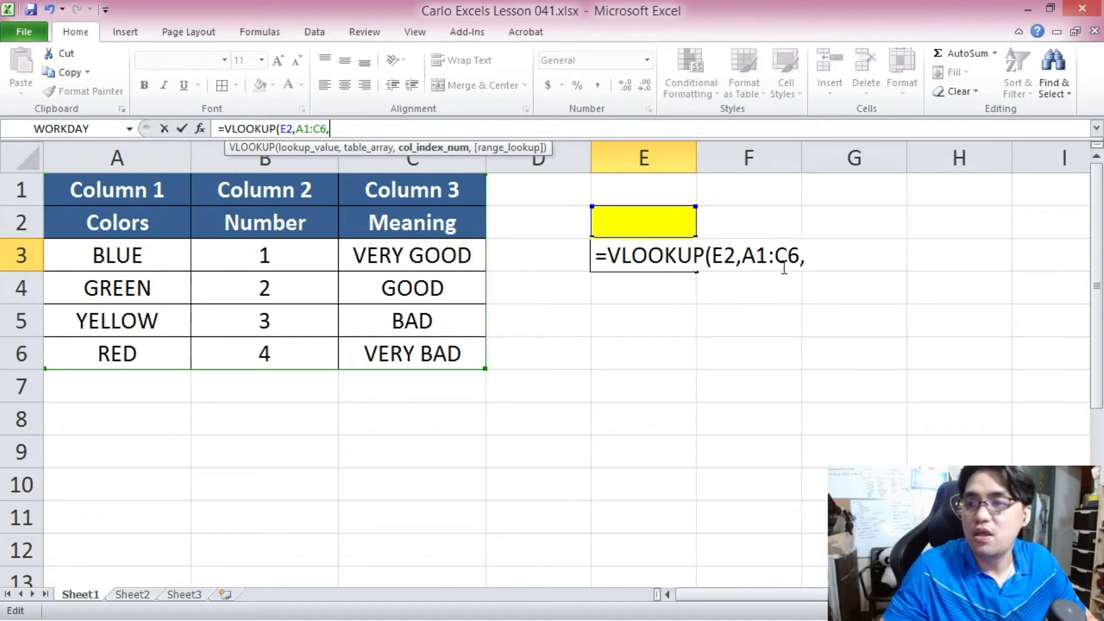
Step: Complete the VLOOKUP formula in E3 with column index 3 and FALSE for an exact match
click(811, 265)
text(3FA)
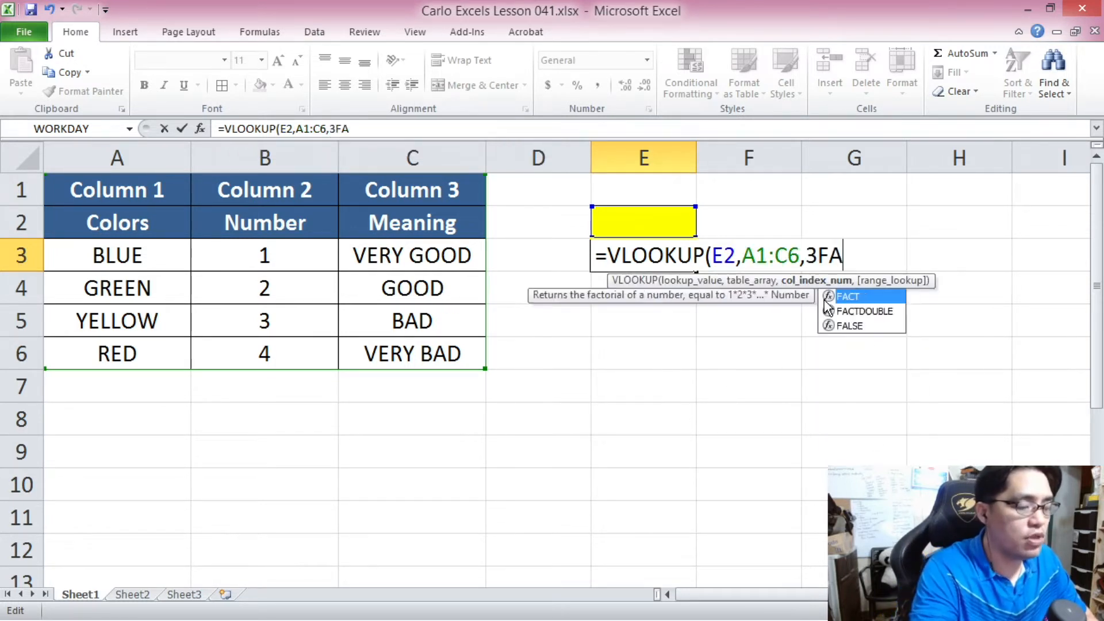
text(LSE)
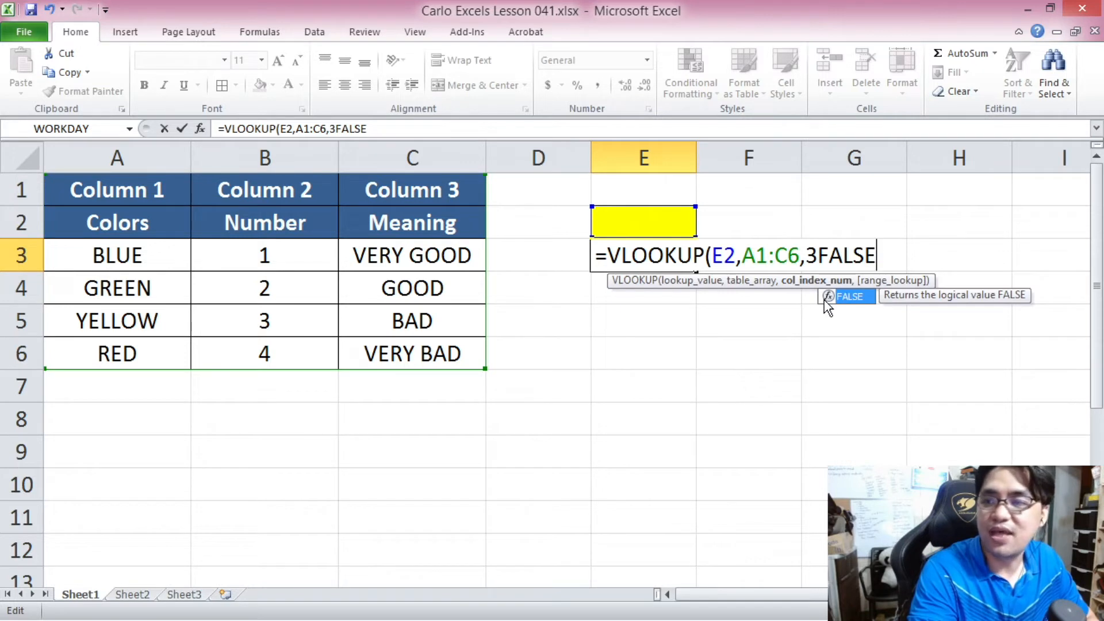
key(BackSpace)
key(BackSpace)
key(BackSpace)
key(BackSpace)
key(BackSpace)
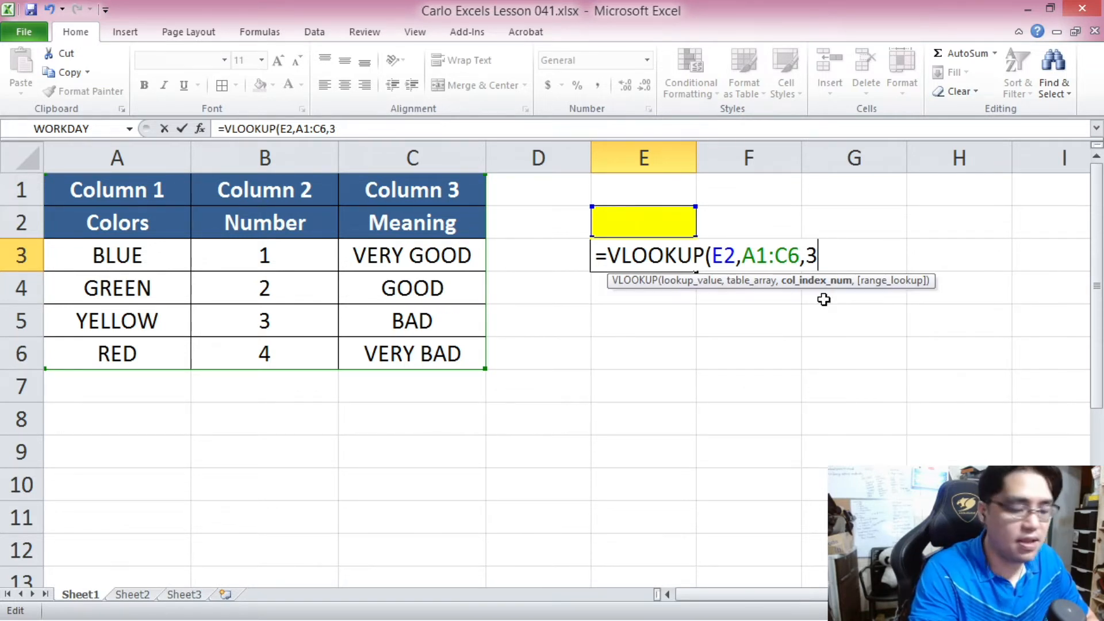
text(,FALSE))
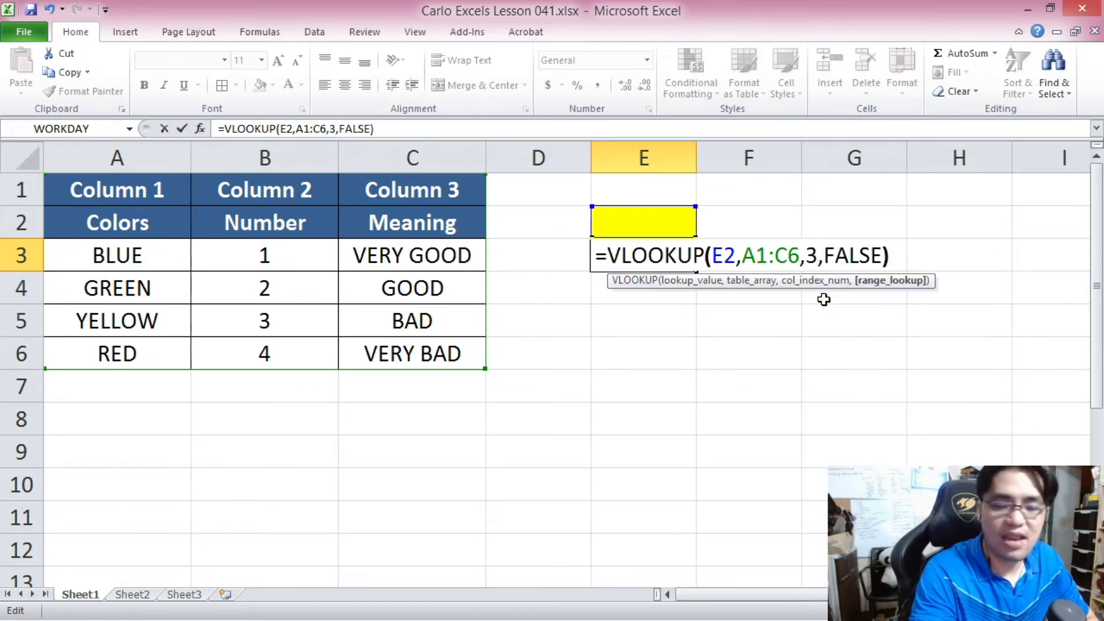
key(Return)
Step: Compare the VLOOKUP result in E3 with the empty lookup cell E2 and the colors in column A
click(635, 259)
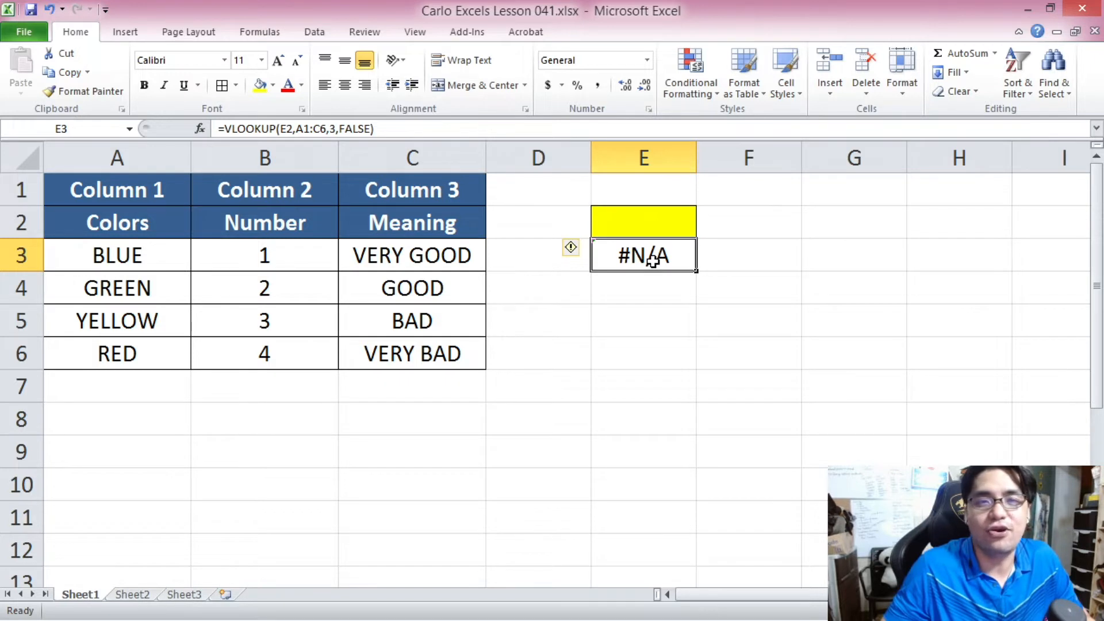
click(656, 226)
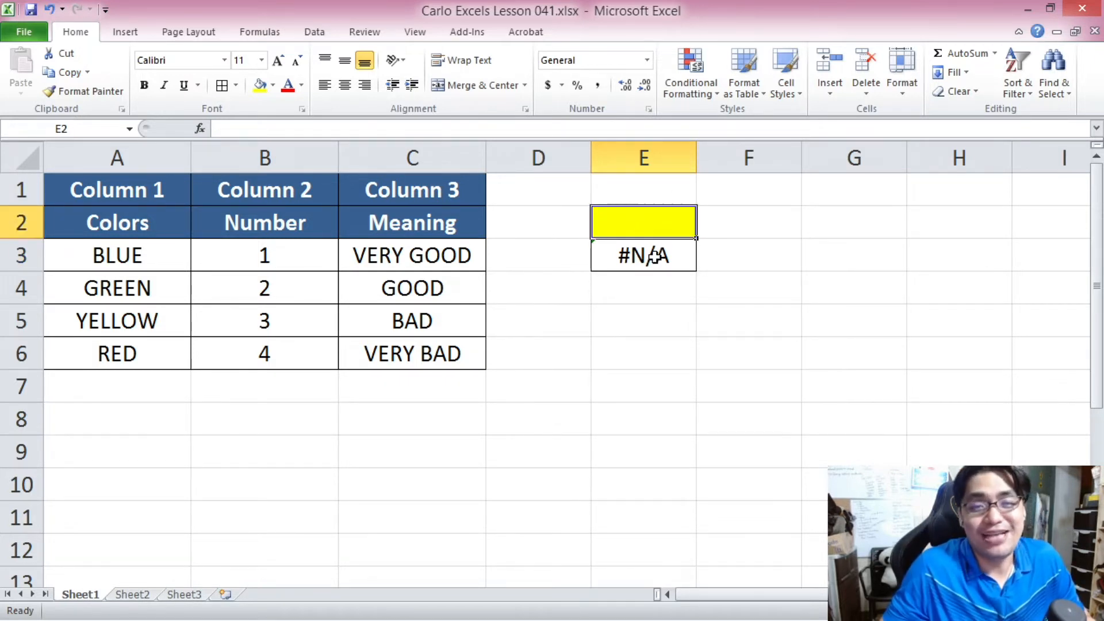
click(656, 256)
click(144, 157)
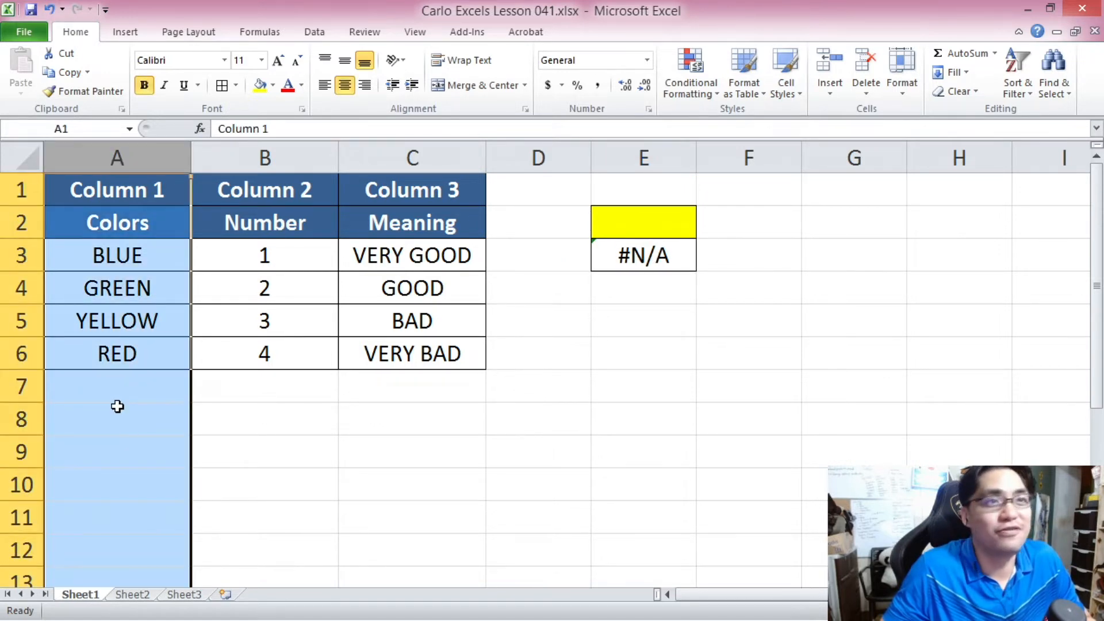
click(659, 253)
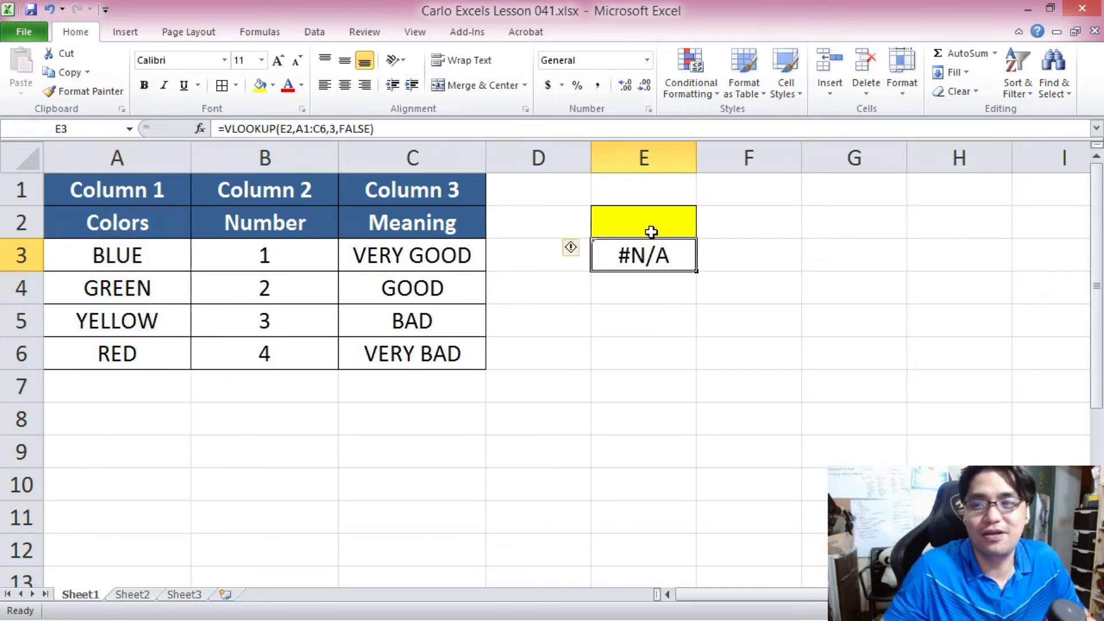
Step: Enter yellow as the lookup value in E2
click(652, 231)
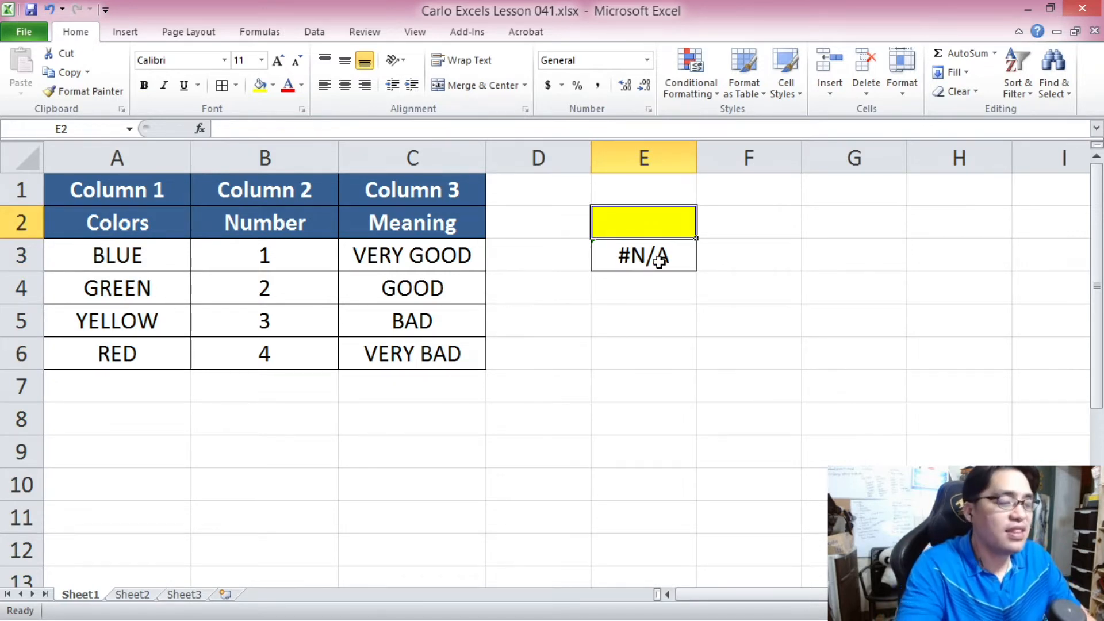
text(yellow)
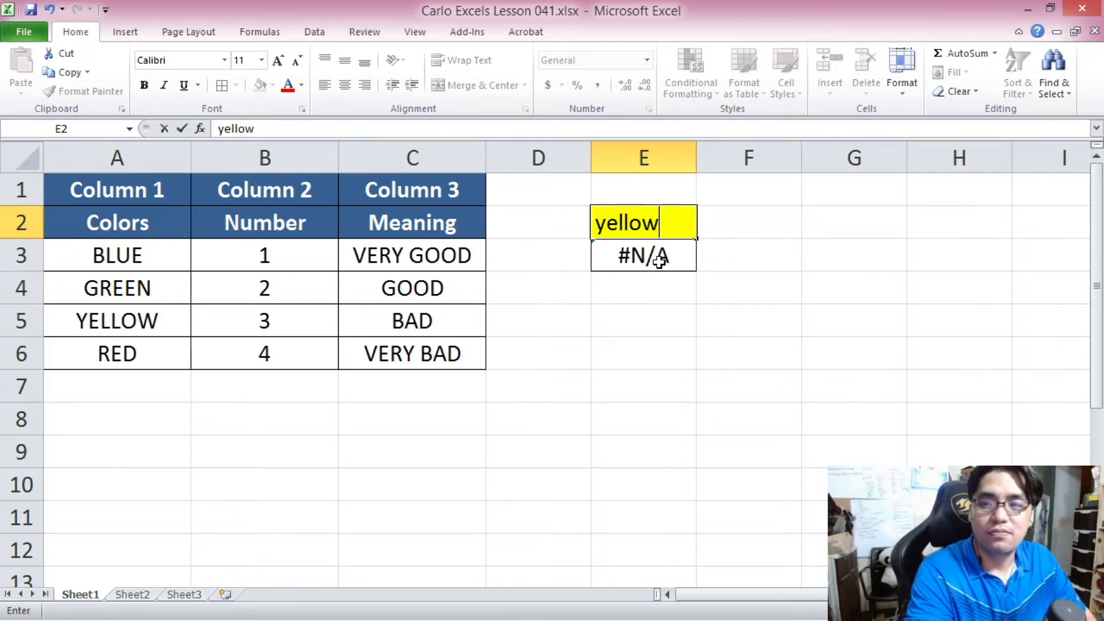
key(Return)
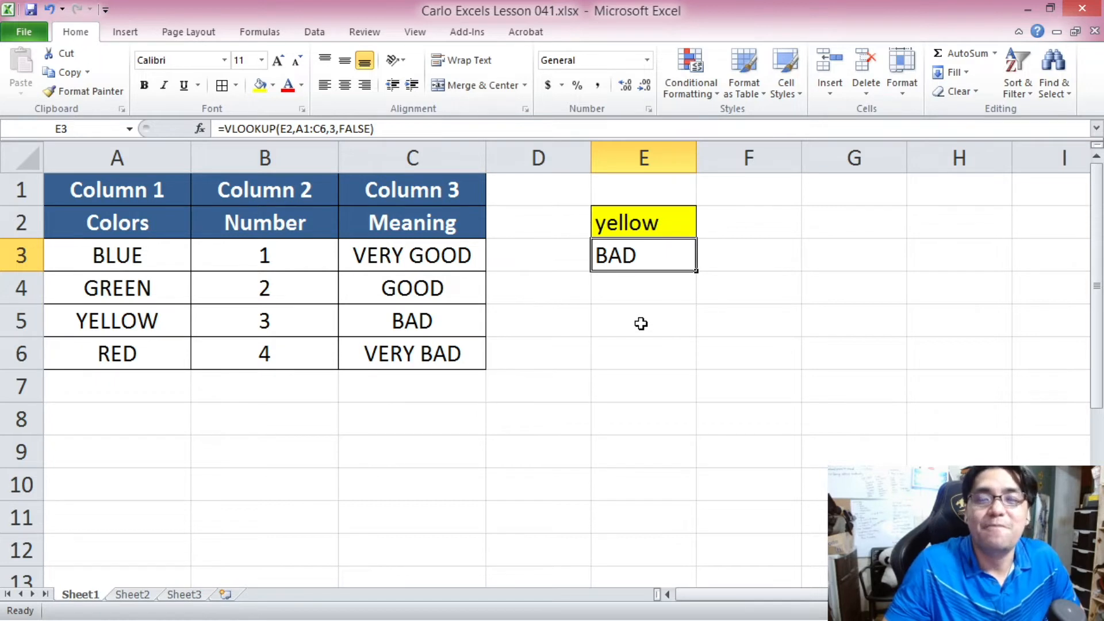
Step: Trace the lookup of yellow from E2 through column A and row 5 to the meaning in column C
click(640, 288)
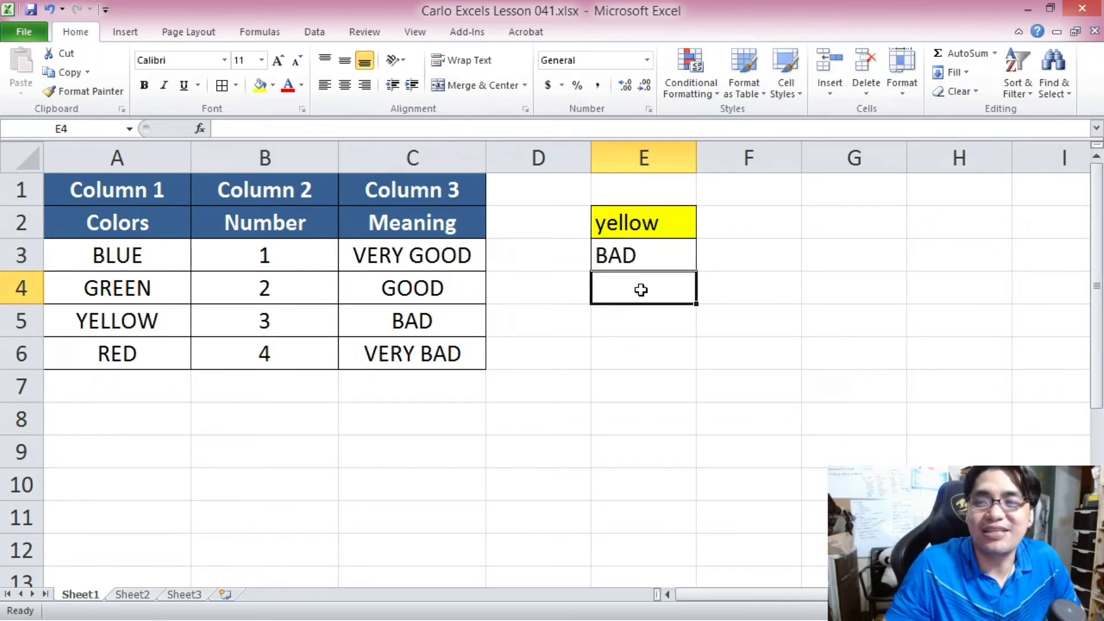
click(661, 224)
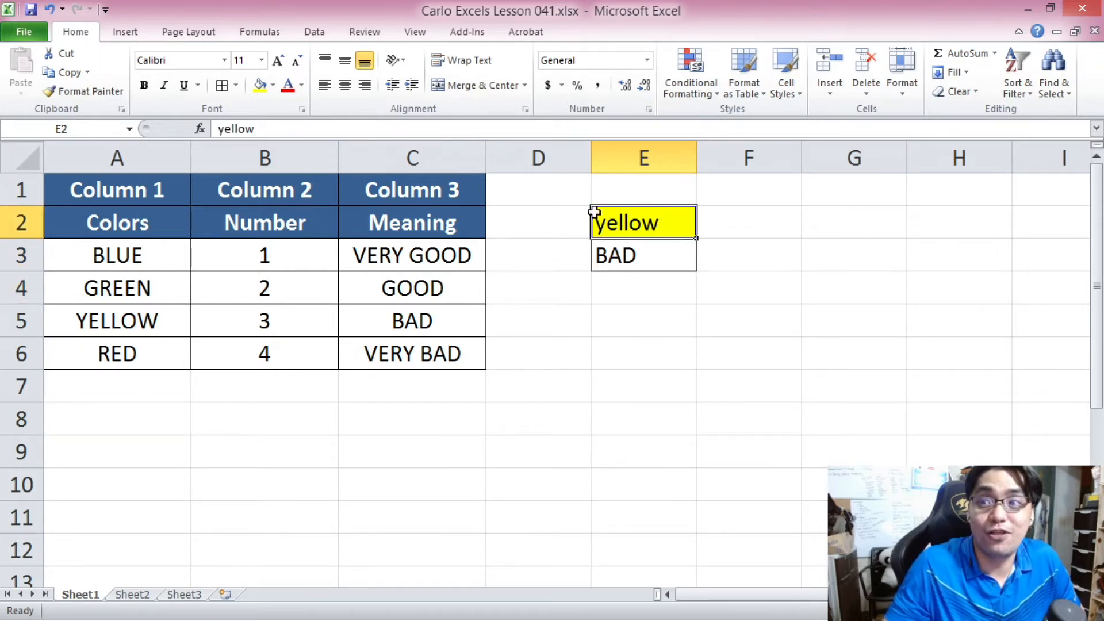
click(101, 318)
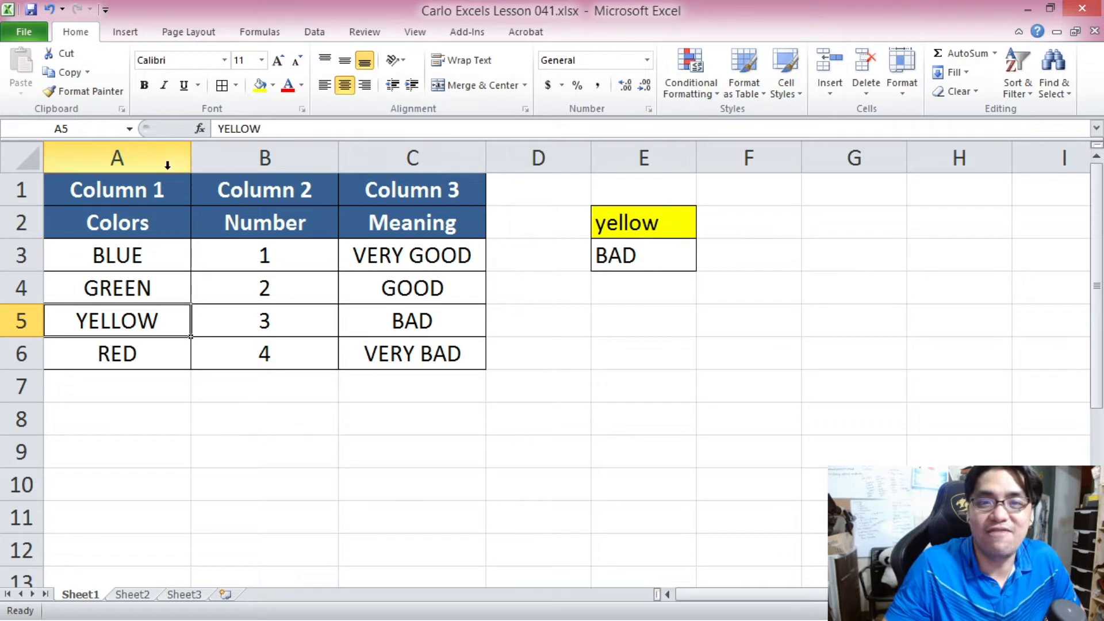
click(23, 321)
click(423, 157)
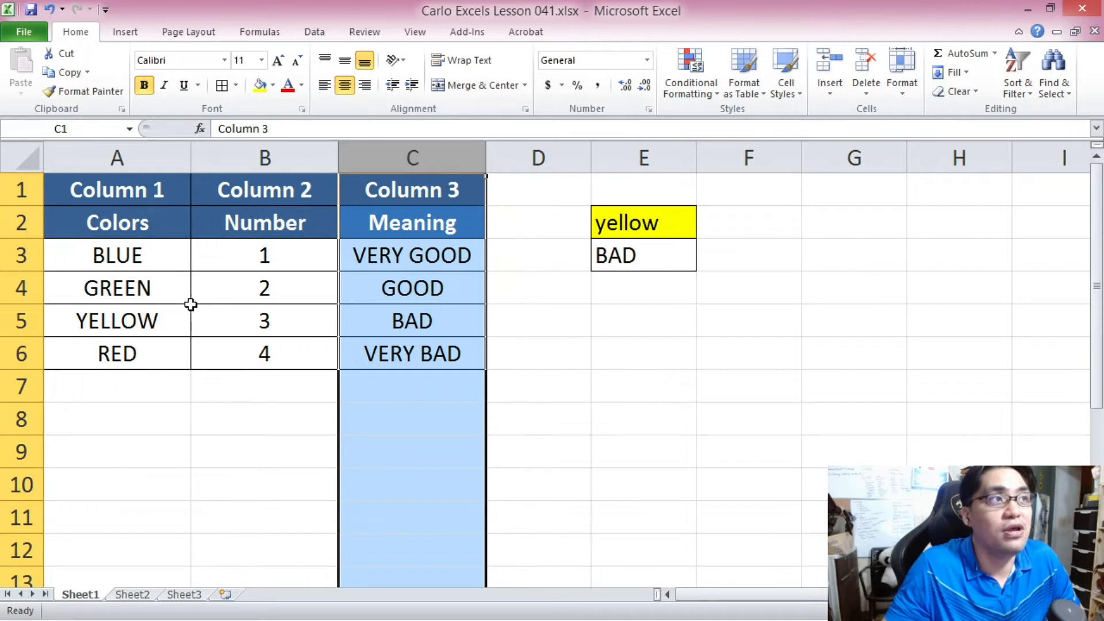
click(613, 223)
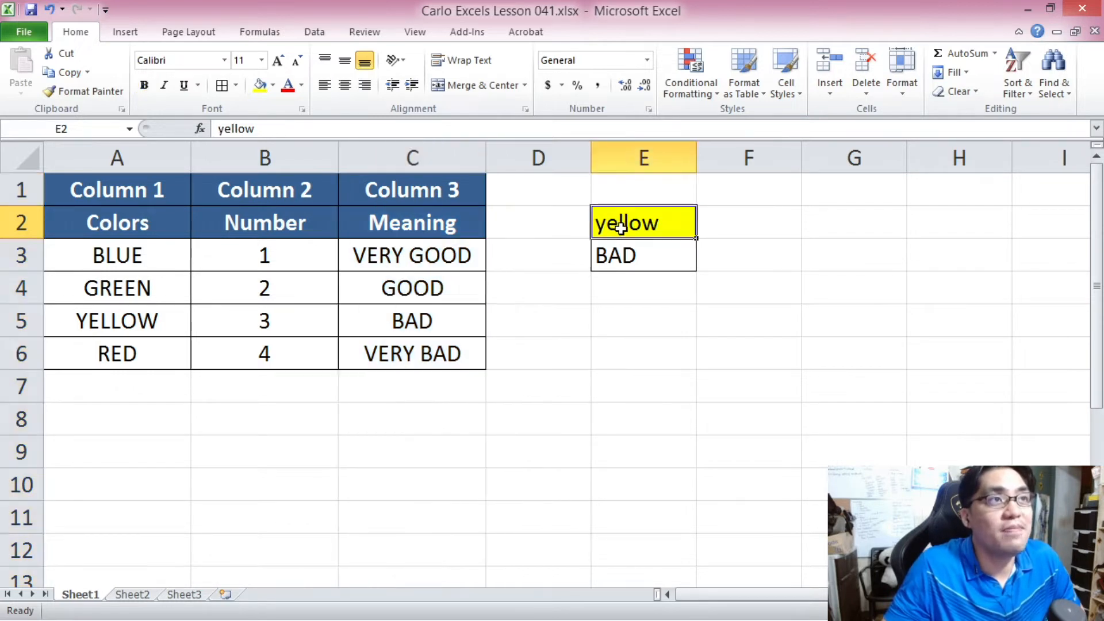
click(145, 166)
click(133, 187)
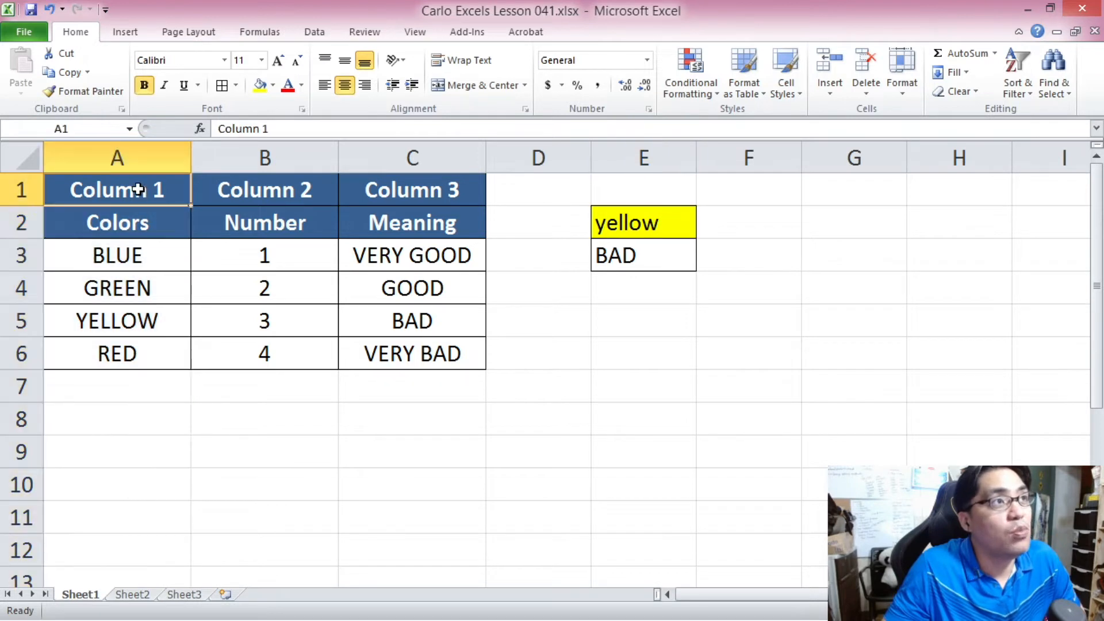
click(142, 316)
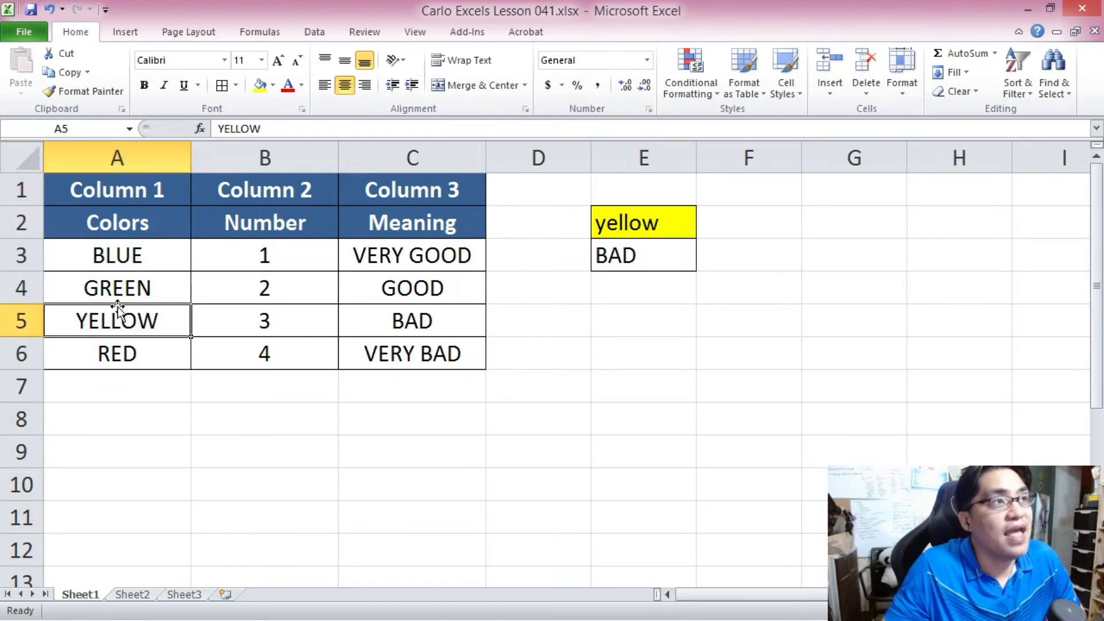
click(29, 318)
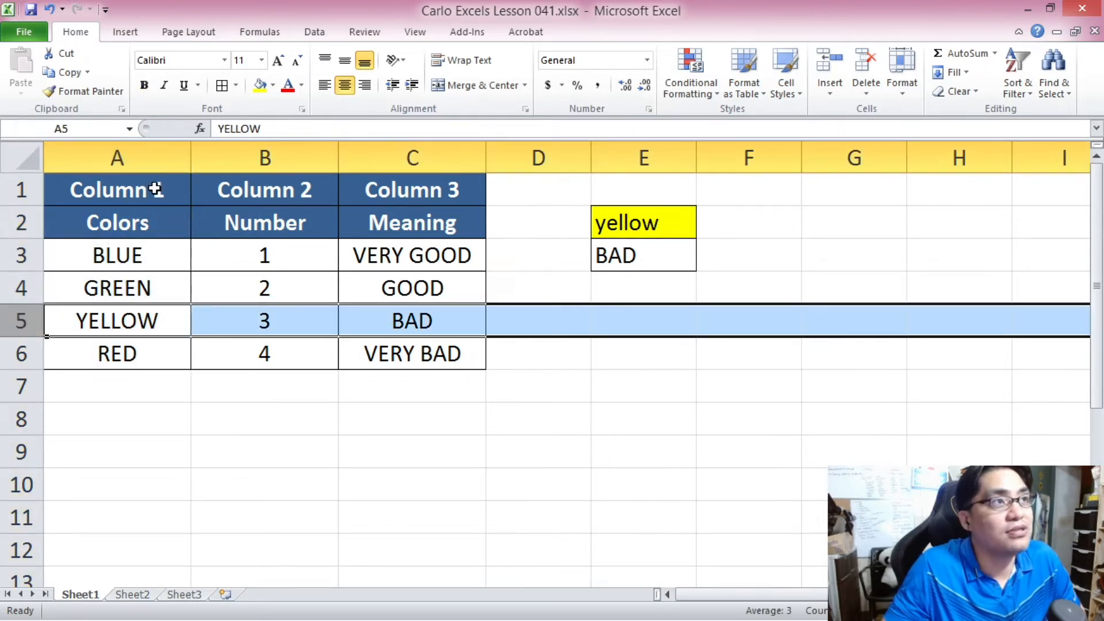
click(150, 161)
click(362, 161)
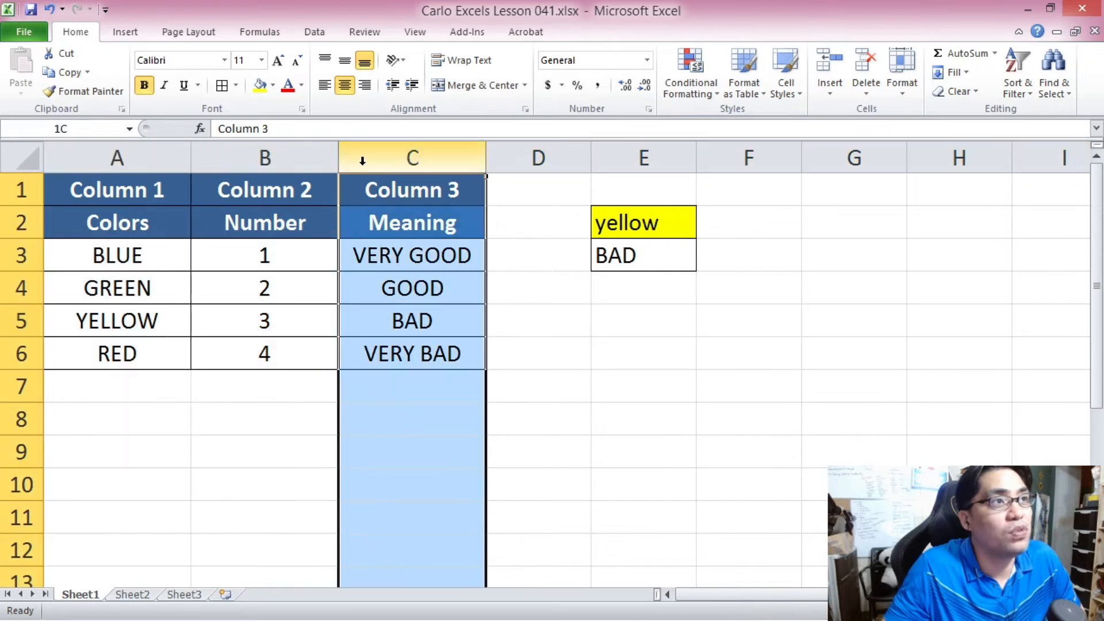
click(415, 320)
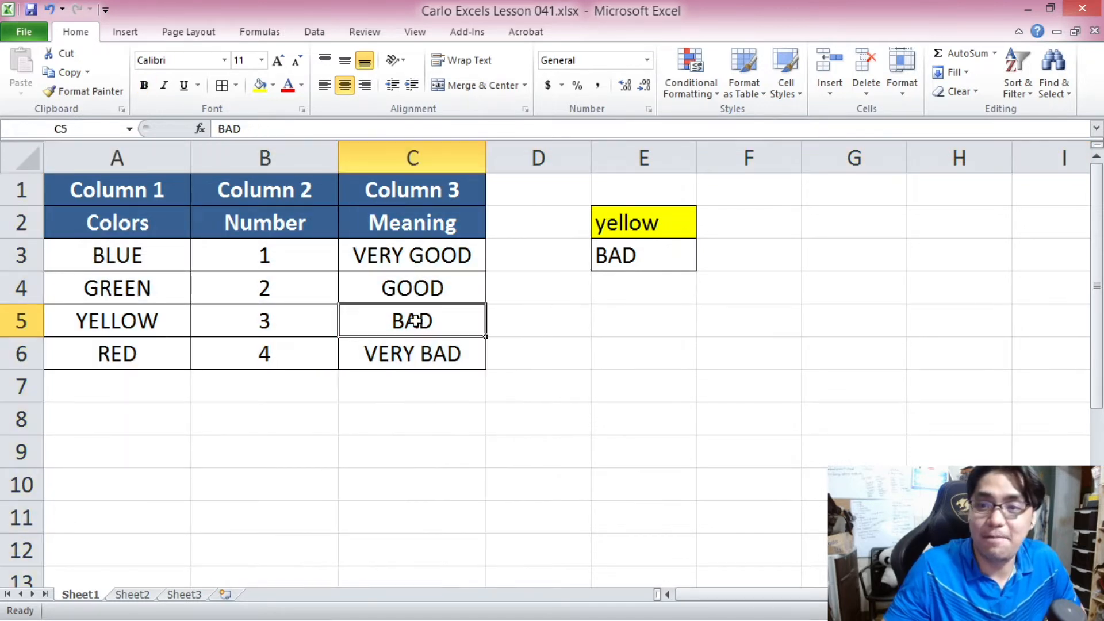
Step: Change the lookup value in E2 to blue
click(652, 223)
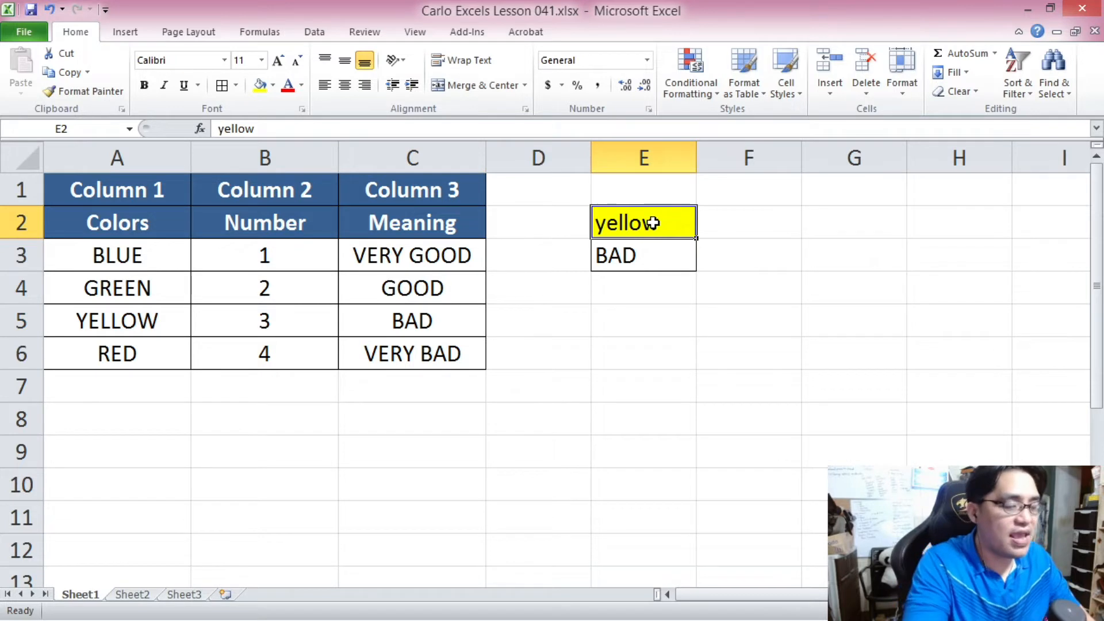
text(blue)
key(Return)
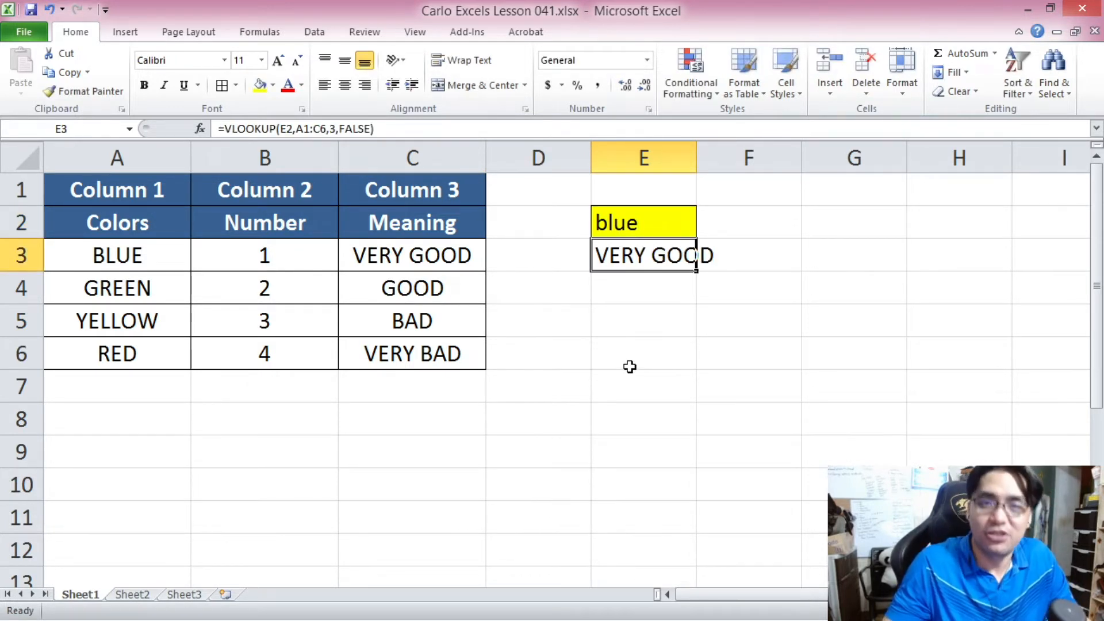
Step: Change the lookup value in E2 to red
click(656, 225)
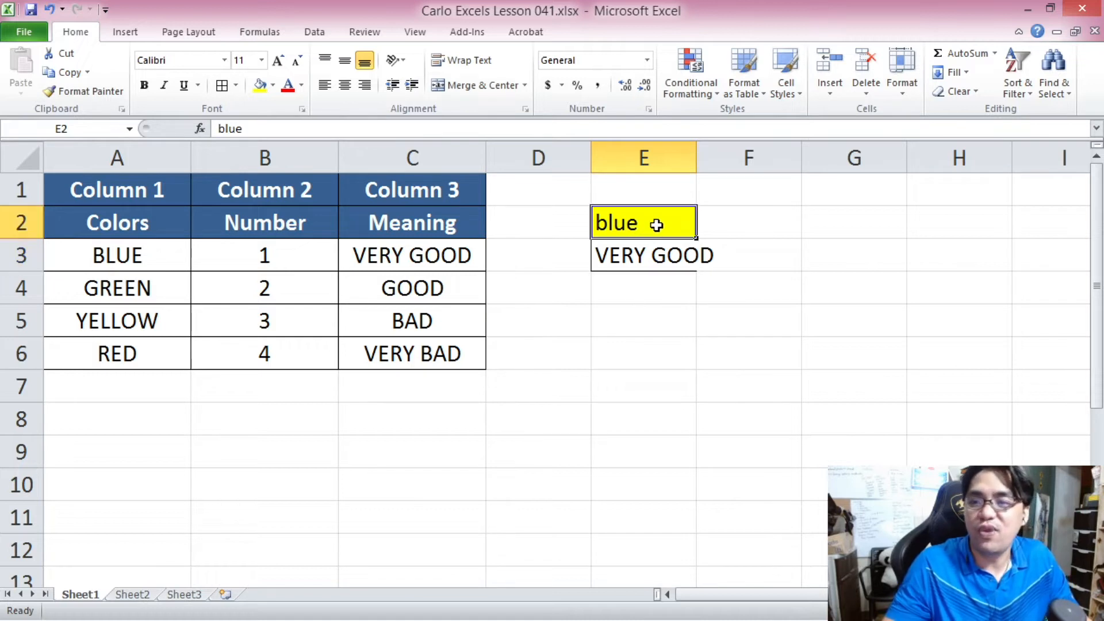
text(red)
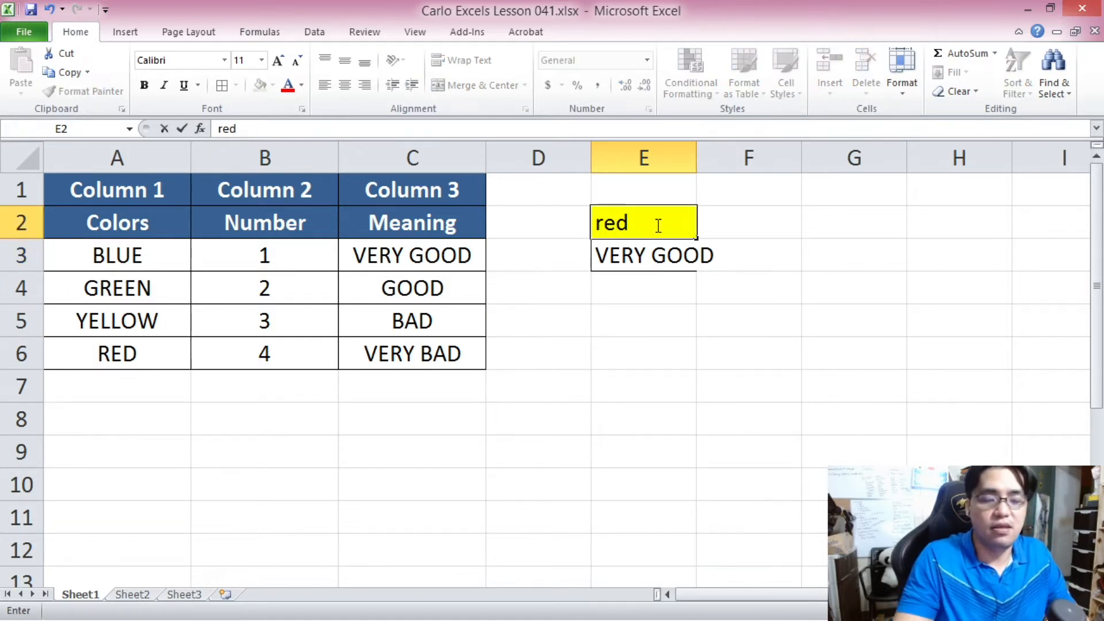
key(Return)
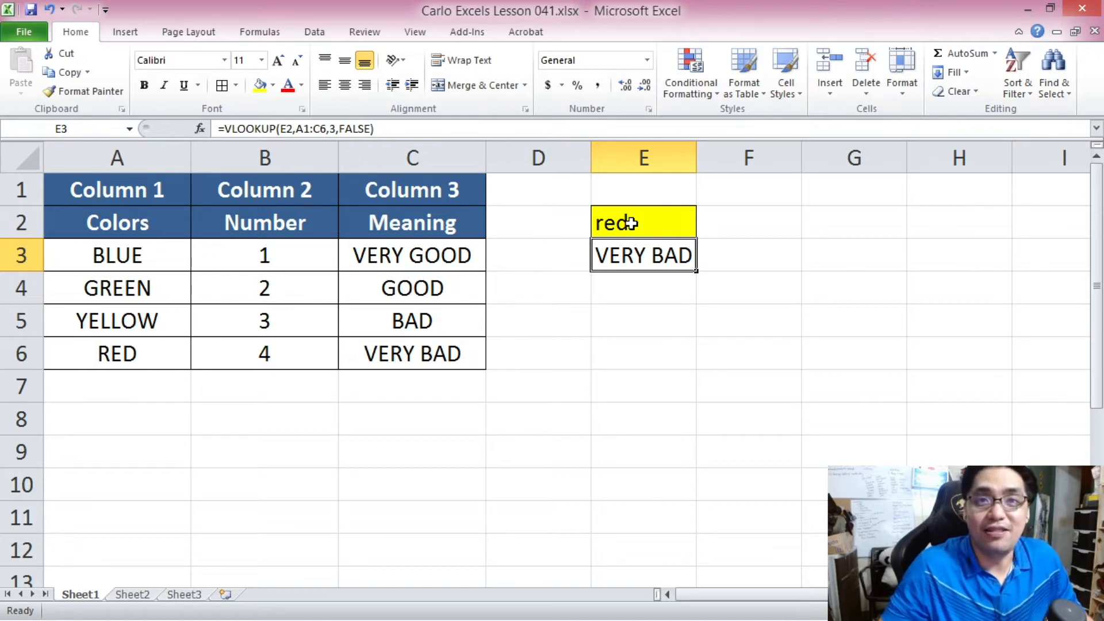
Step: Change the lookup value in E2 to orange, a color missing from the table
click(121, 162)
click(660, 234)
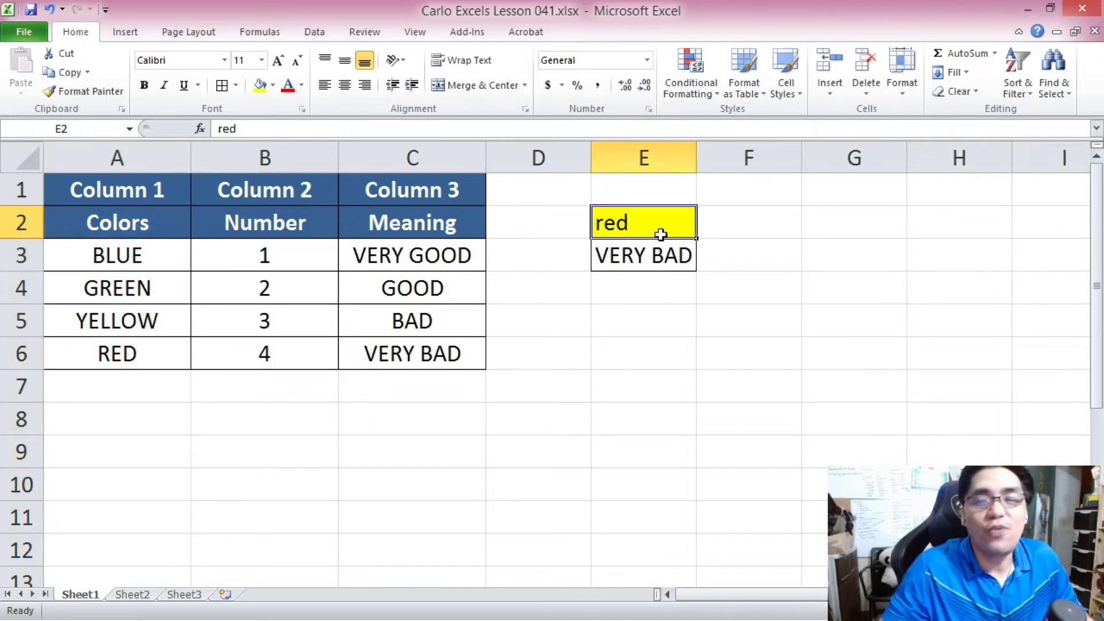
text(orange)
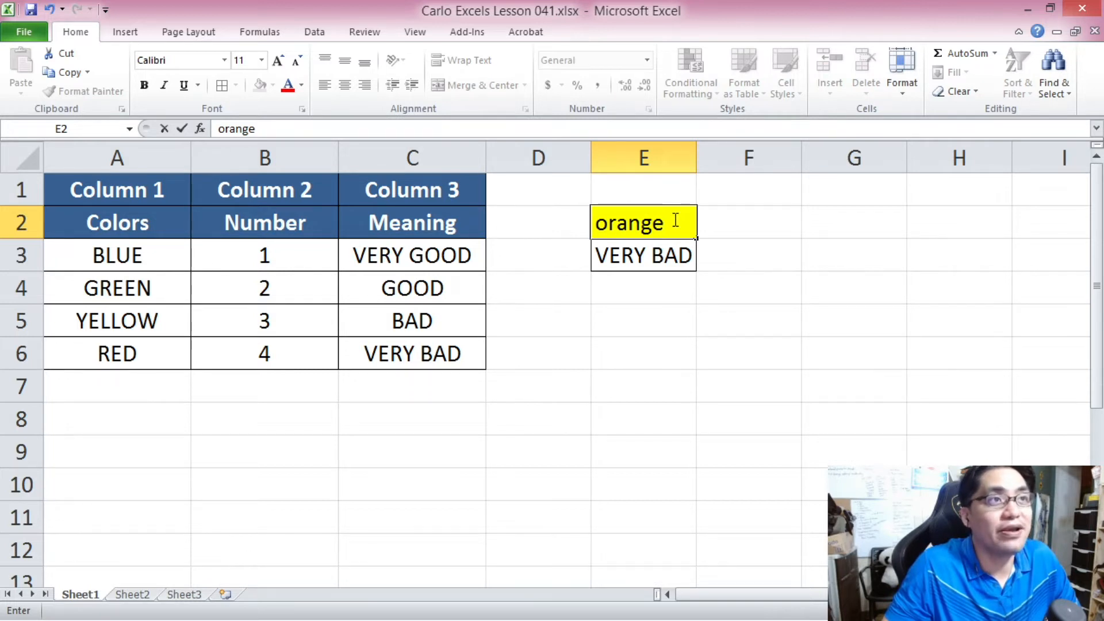
key(Return)
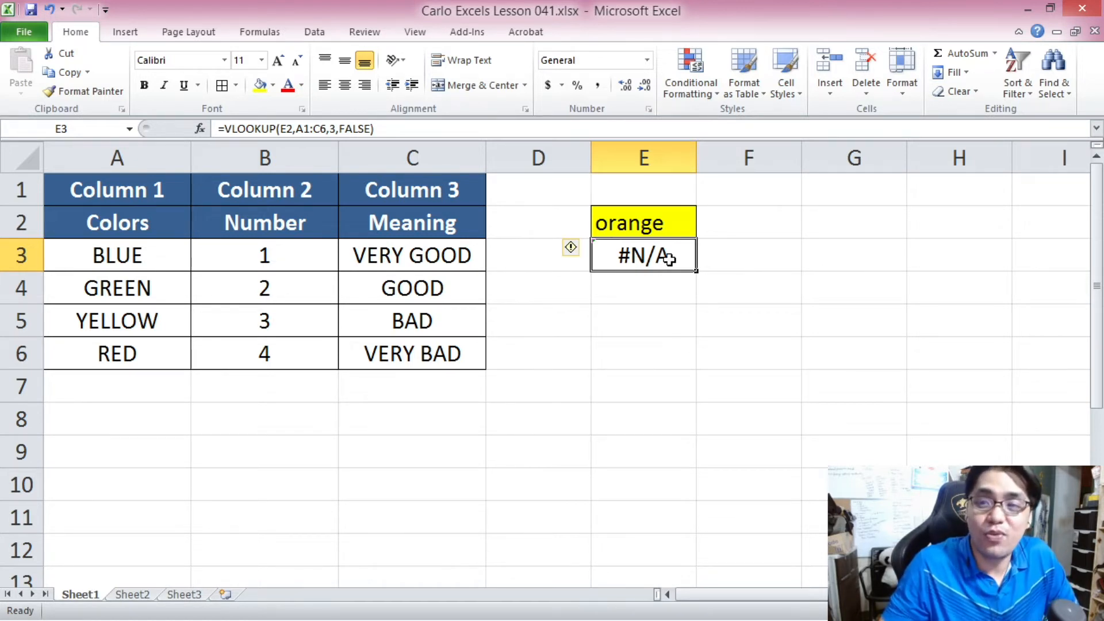
Step: Compare the lookup value in E2 with the colors listed in A1:A6
click(647, 229)
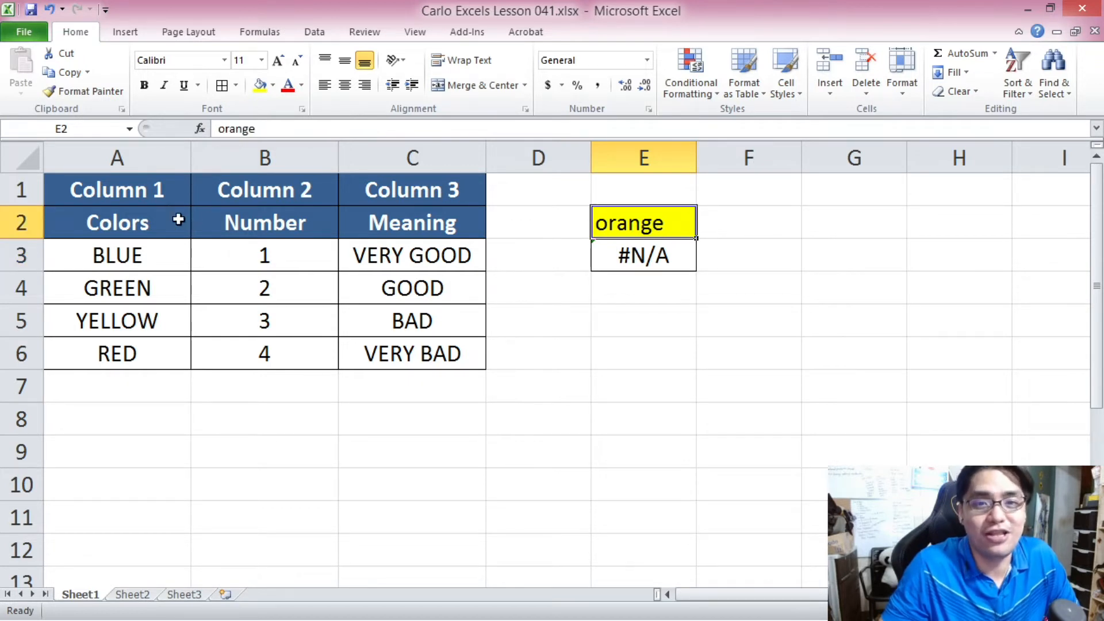
click(140, 156)
drag(144, 185, 151, 348)
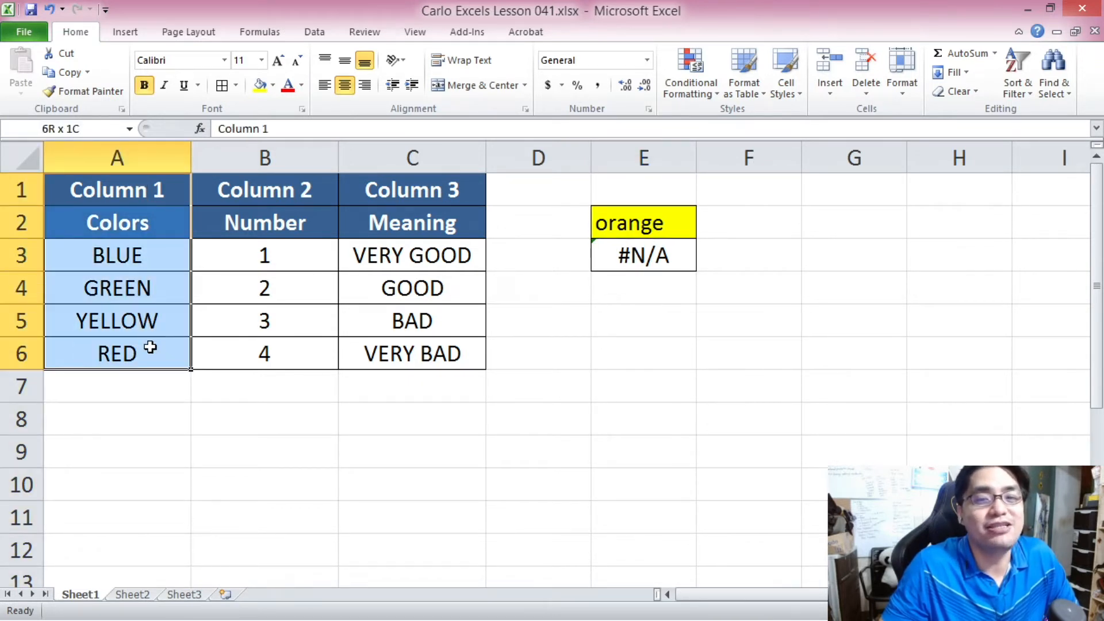
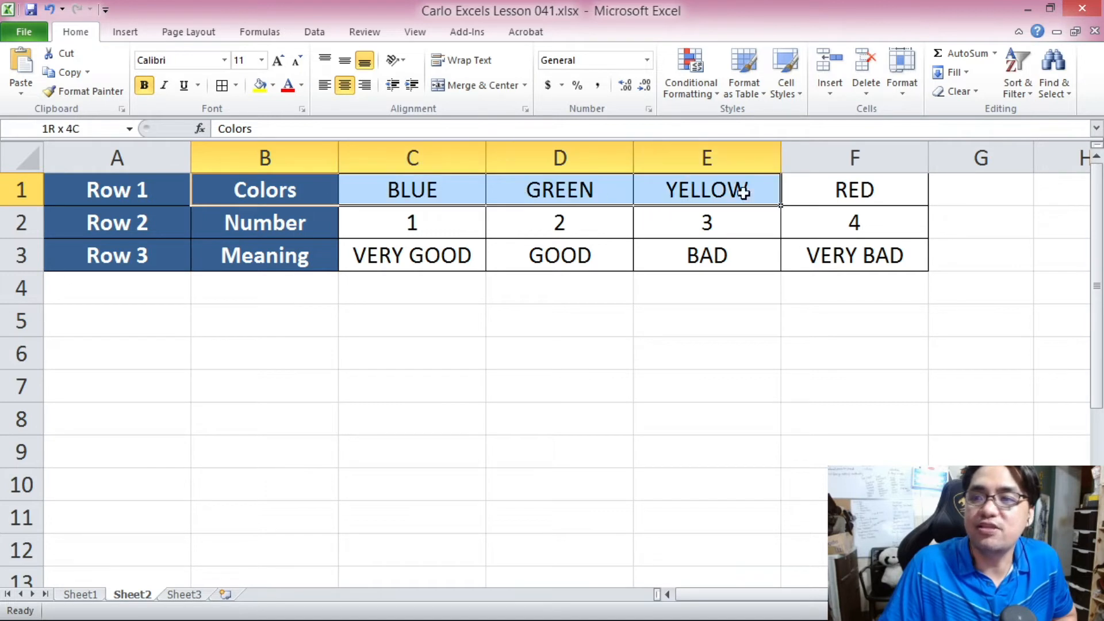
Step: Examine the Number and Meaning rows of the horizontal color table on Sheet2
drag(288, 222, 852, 237)
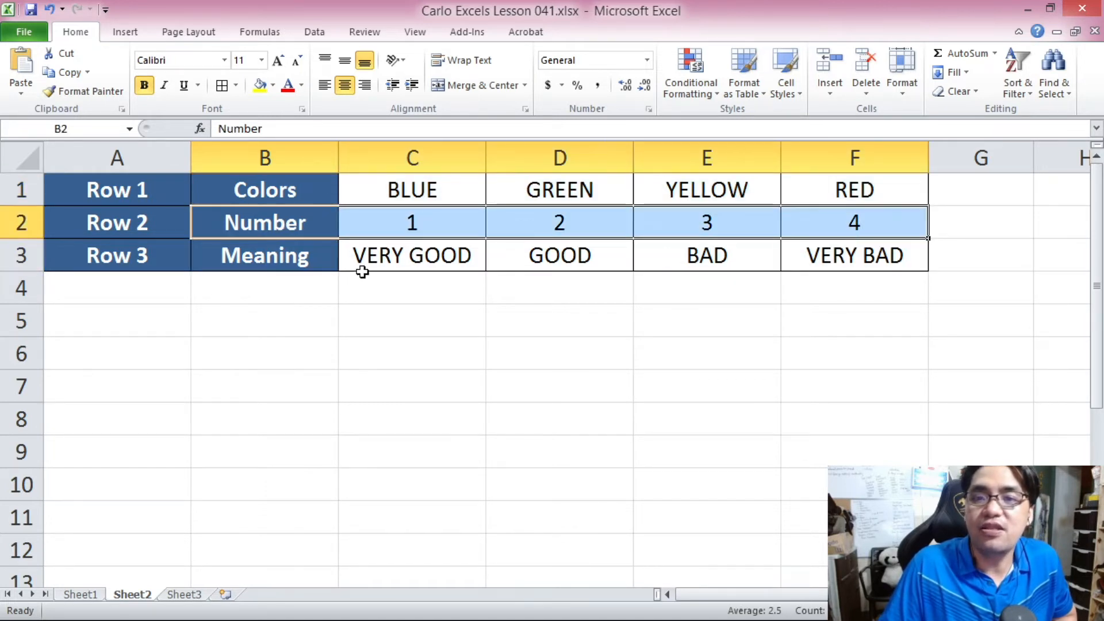
drag(303, 254, 820, 257)
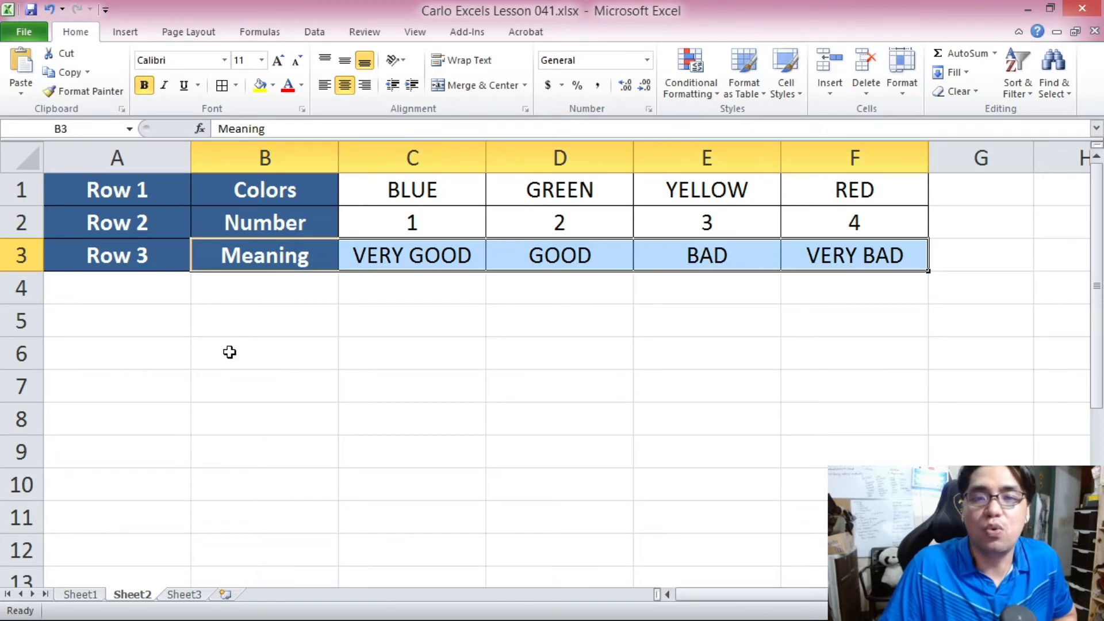
click(238, 335)
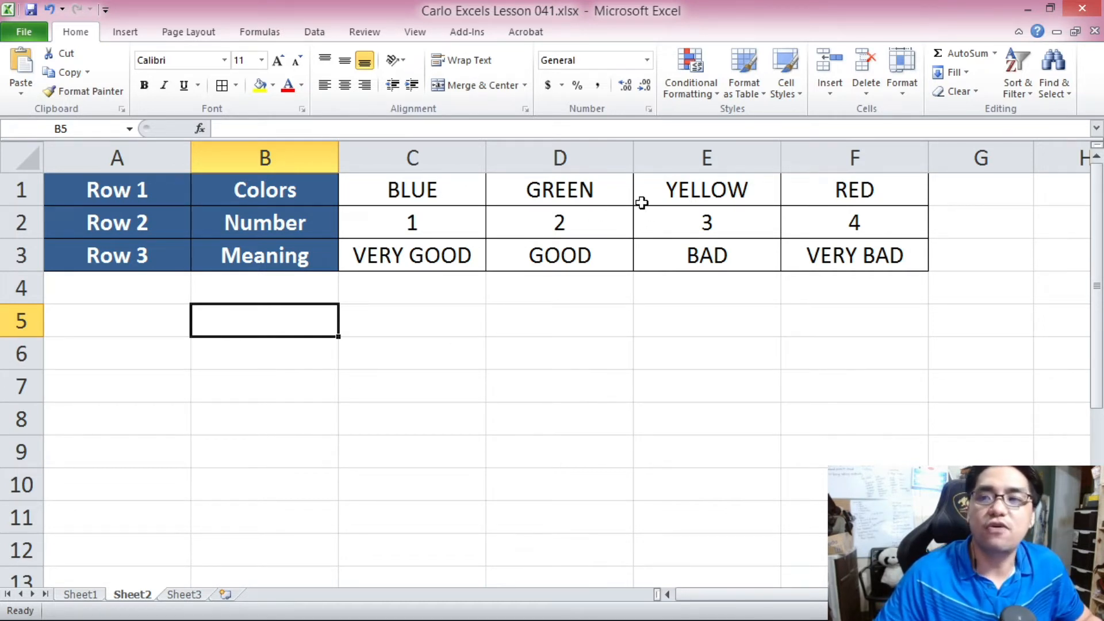
Step: Trace YELLOW from row 1 down column E to its number and its meaning
click(688, 189)
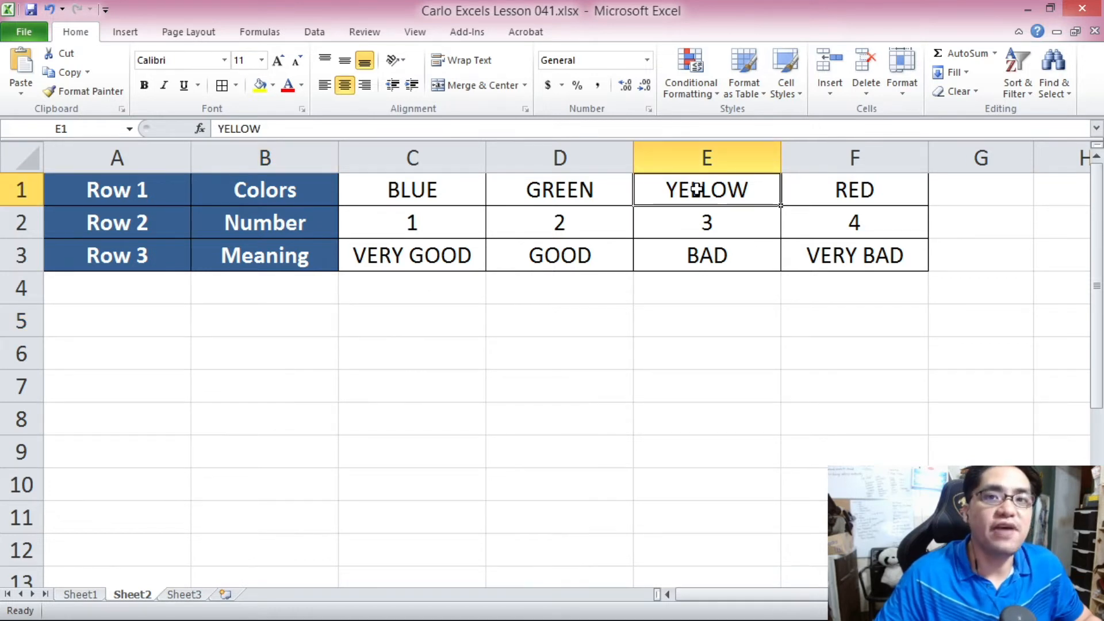
click(715, 227)
click(709, 253)
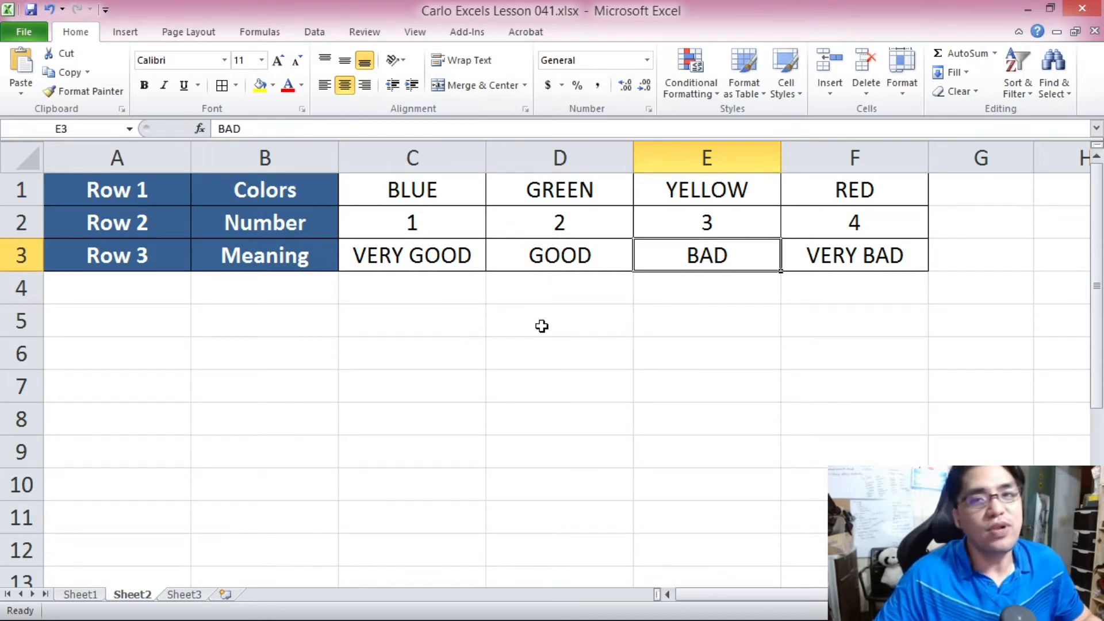
Step: Enter =HLOOKUP(B5,A1:F3,2,FALSE) in C5 to return the number for the color in B5
click(394, 316)
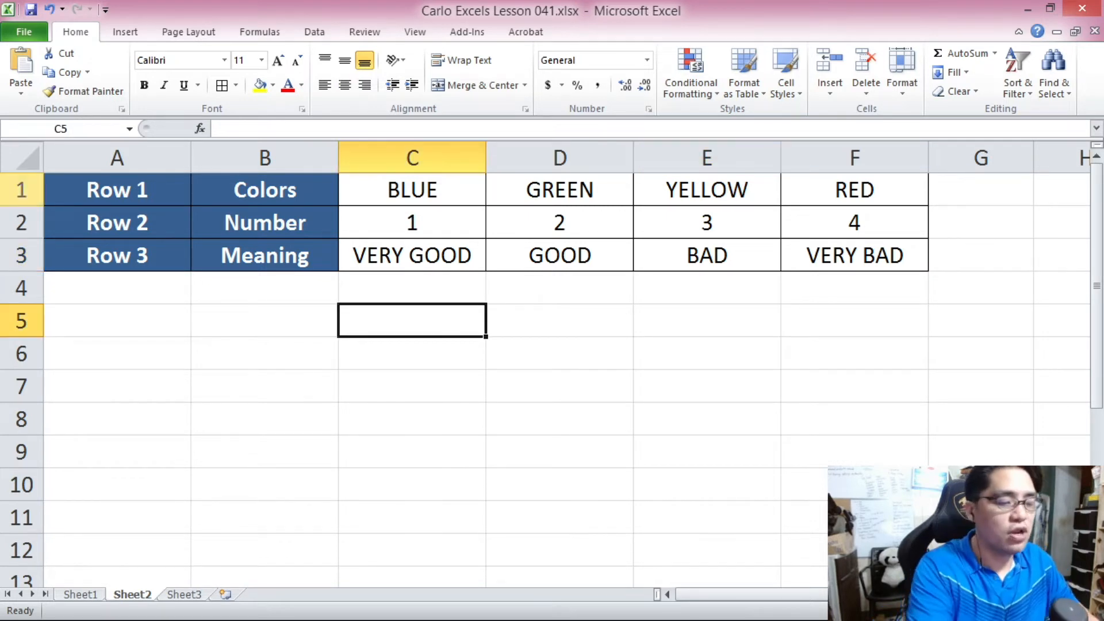
text(=H)
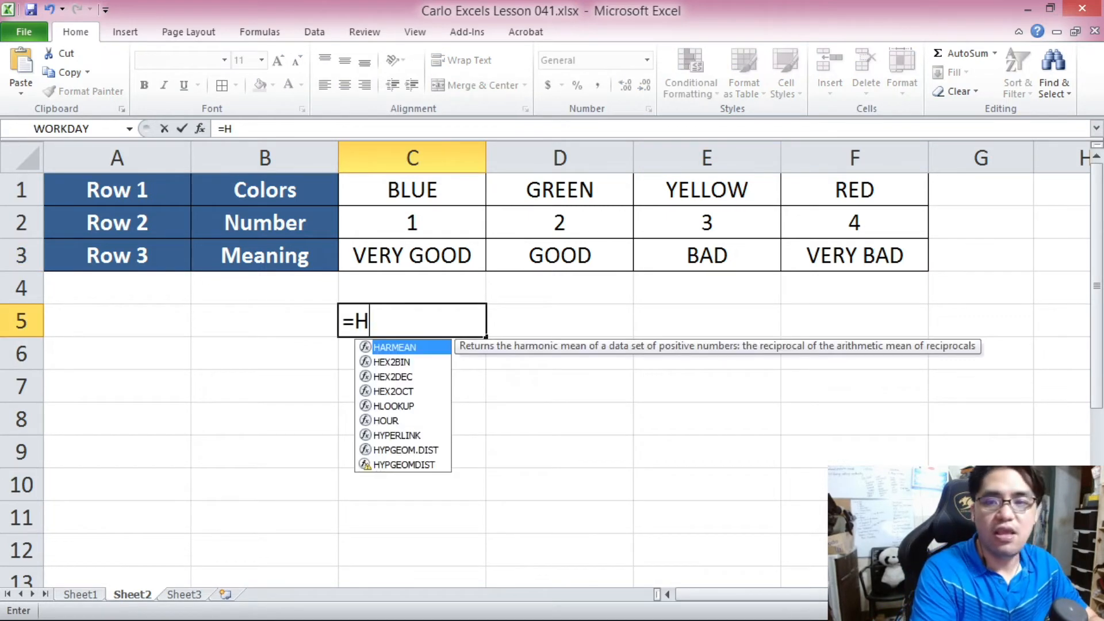
text(LOOKUP)
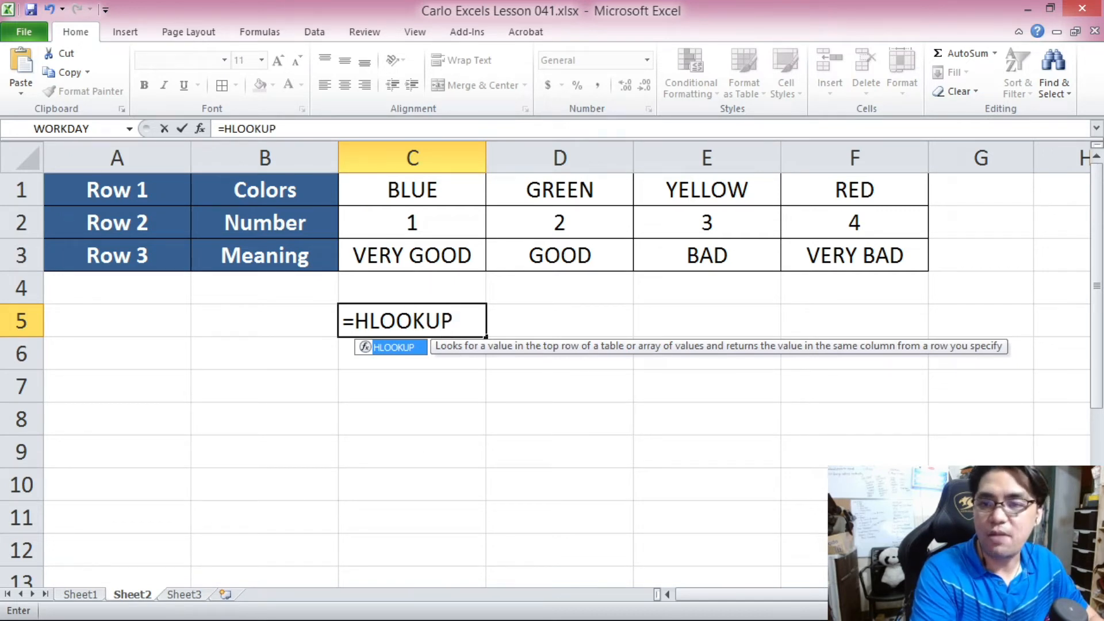
text(()
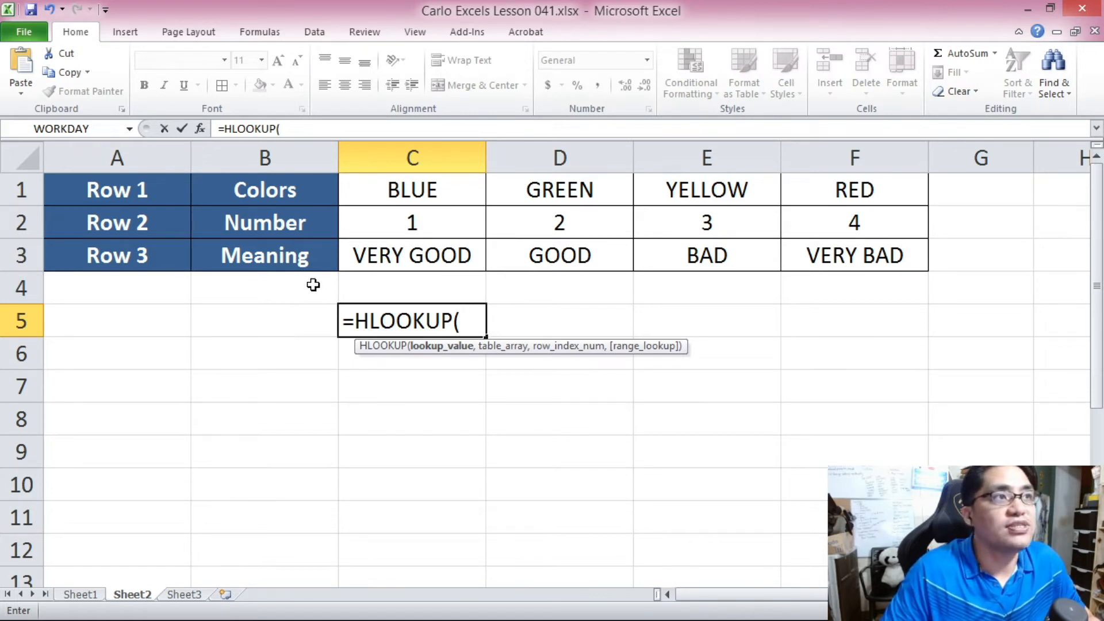
click(271, 320)
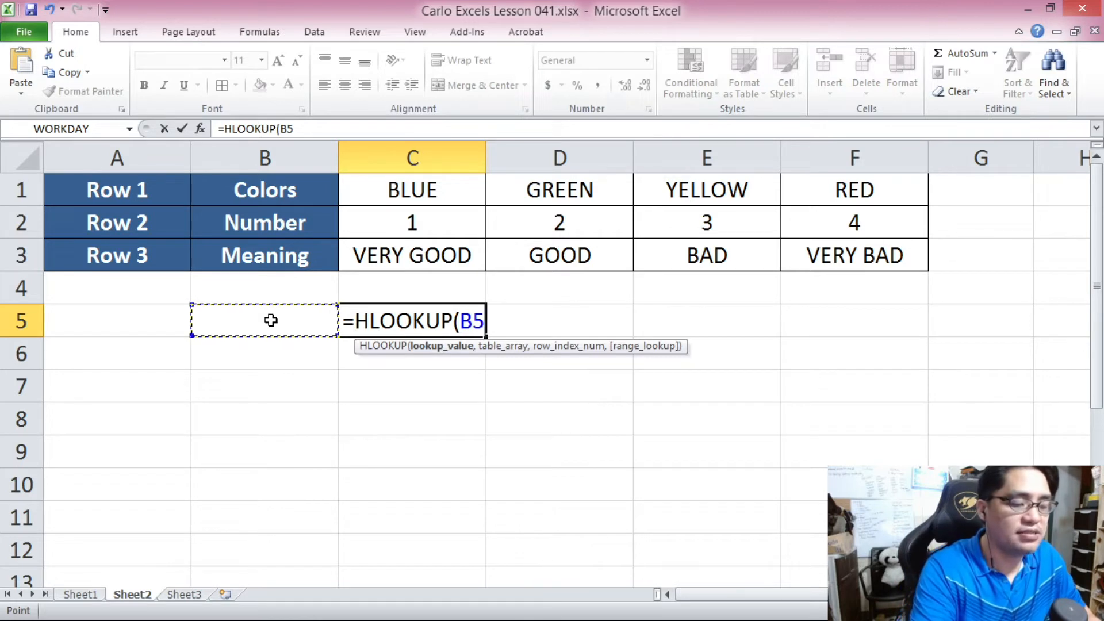
text(,)
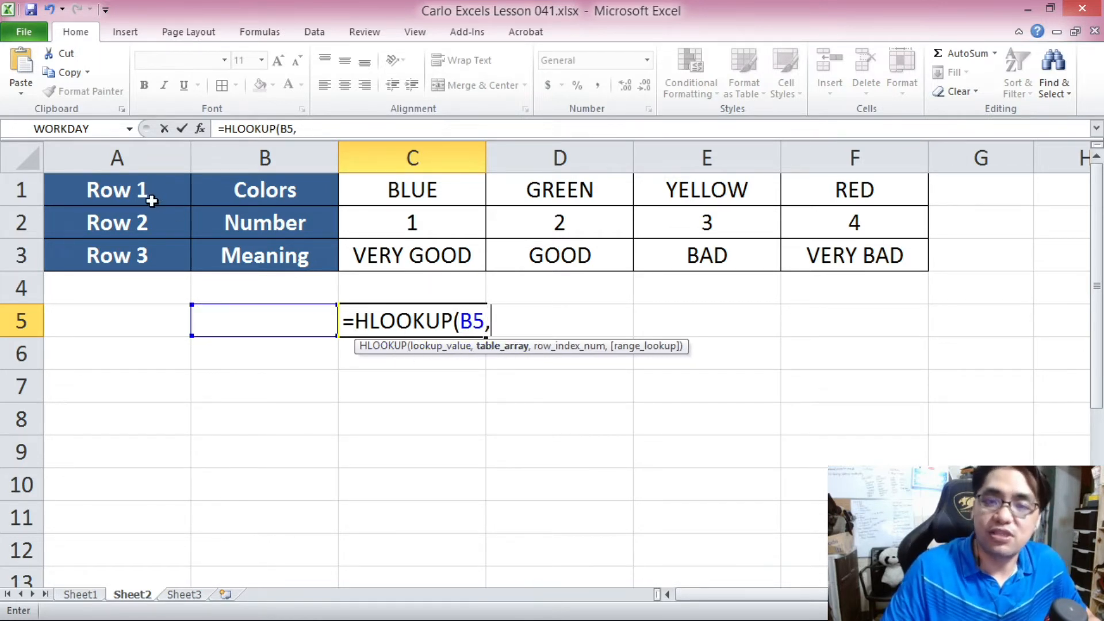
drag(125, 190, 807, 246)
click(370, 129)
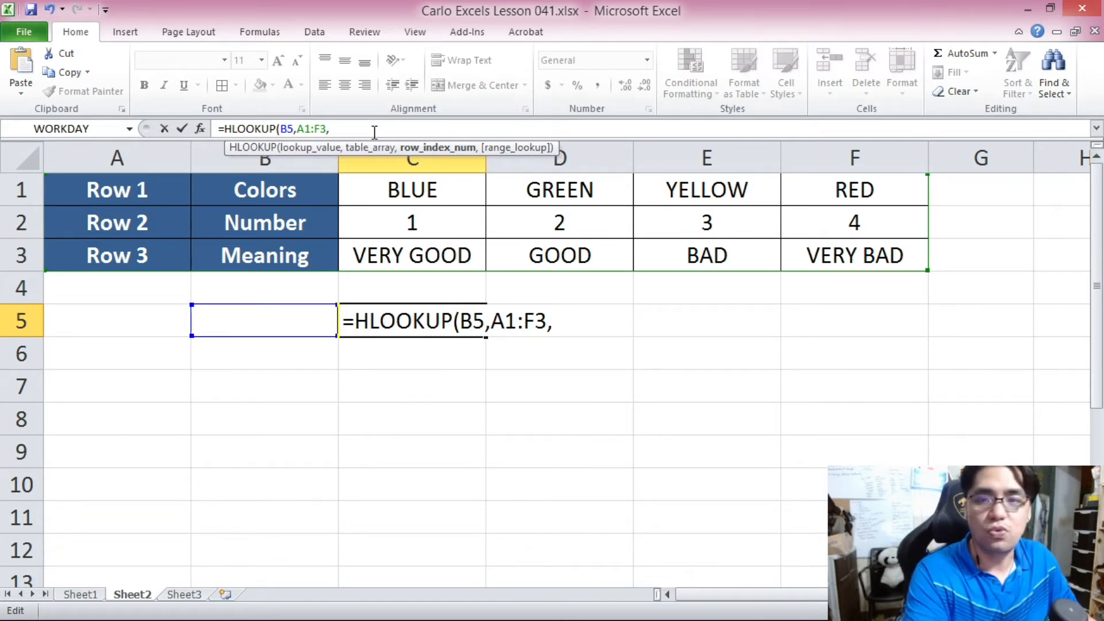
text(,)
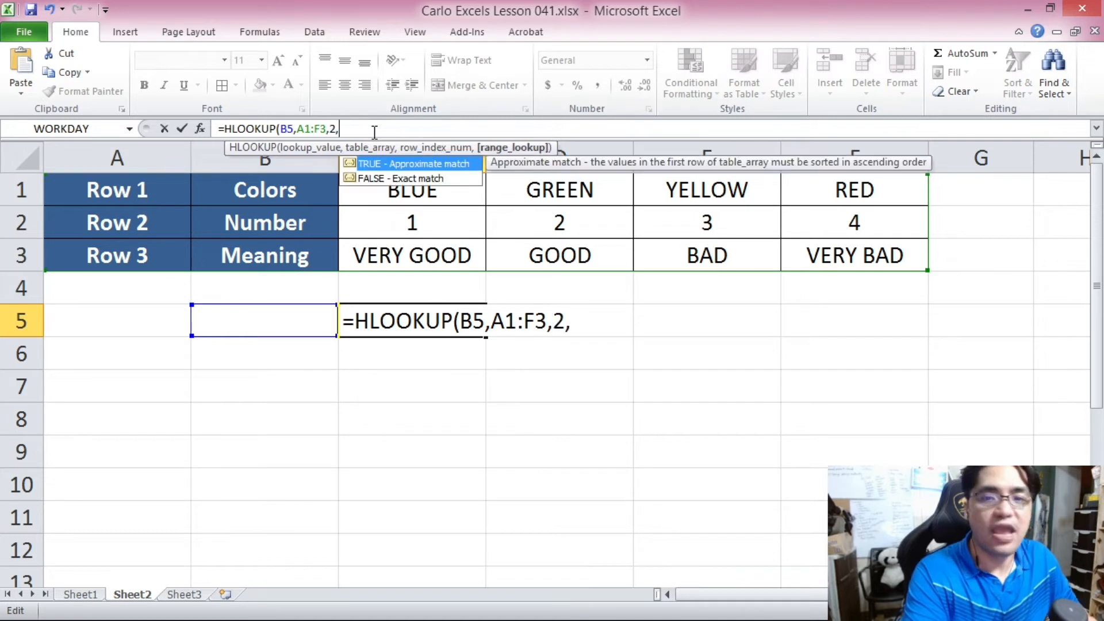
text(FA)
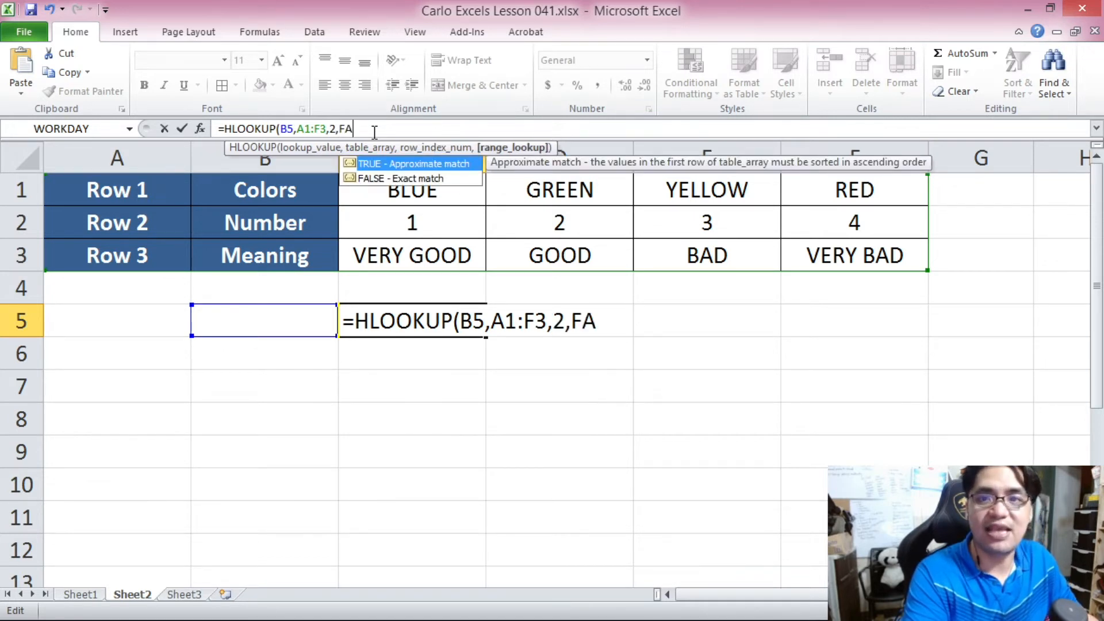
text(LSE))
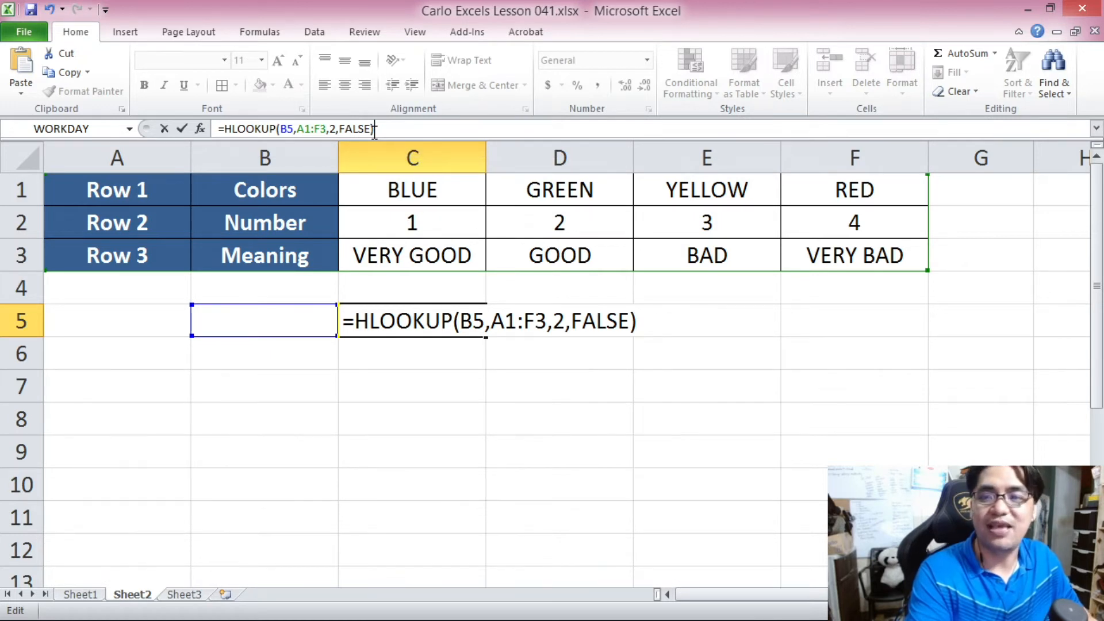
key(Return)
click(431, 327)
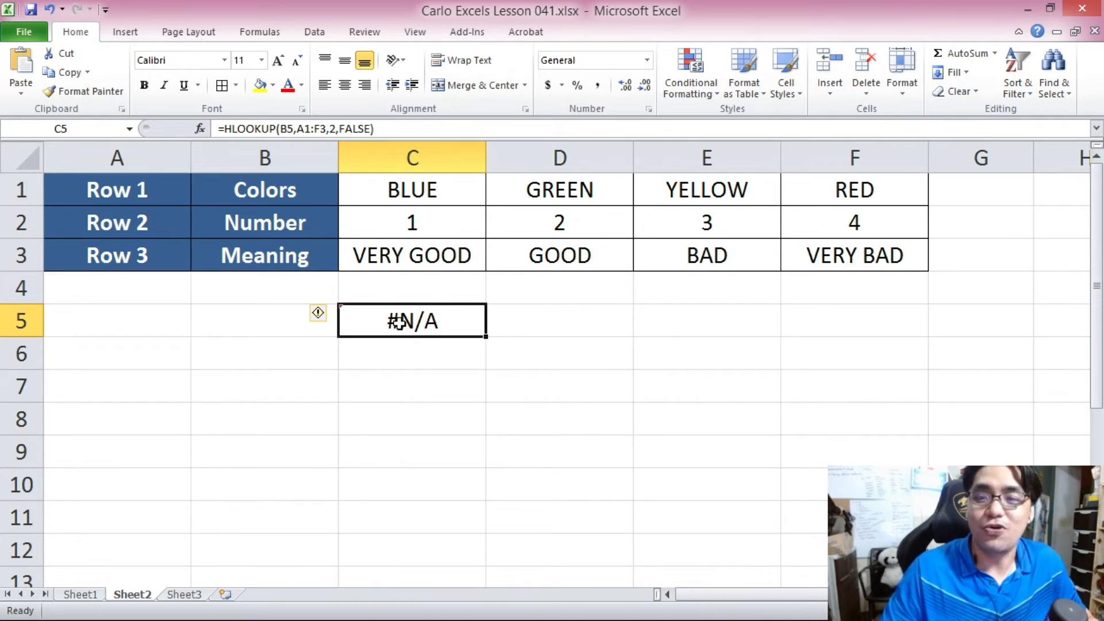
Step: Apply borders to all cells in B5:D5 and fill the lookup cell B5 with yellow
click(259, 319)
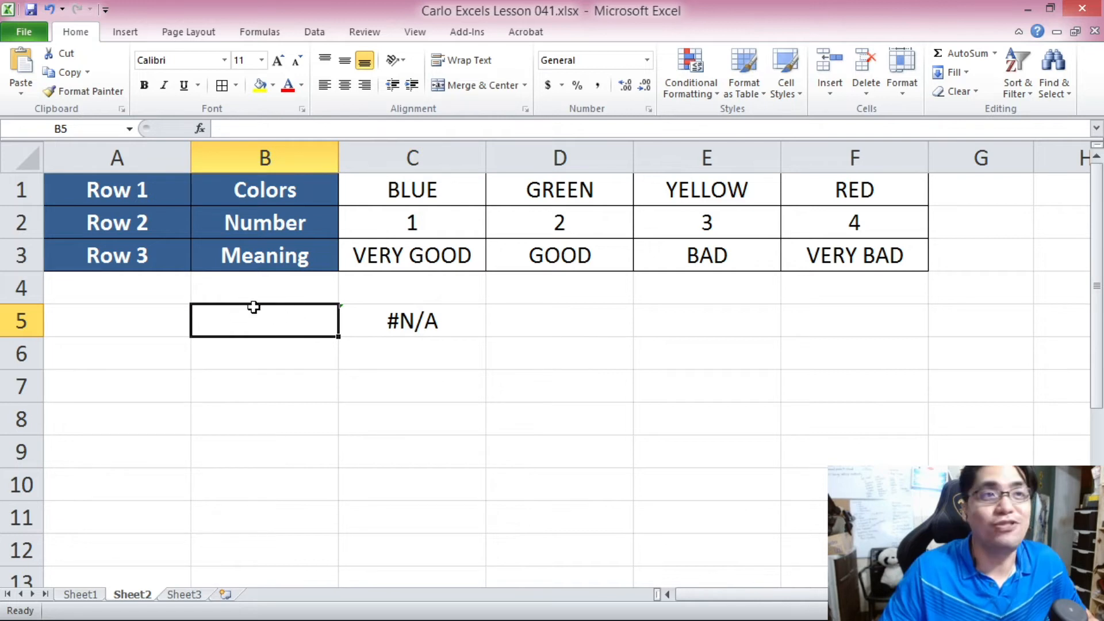
drag(264, 321, 500, 321)
click(223, 86)
click(363, 354)
click(308, 324)
click(261, 86)
Step: Start an HLOOKUP formula in D5 with B5 as the lookup value and A1:F3 as the table array
click(503, 326)
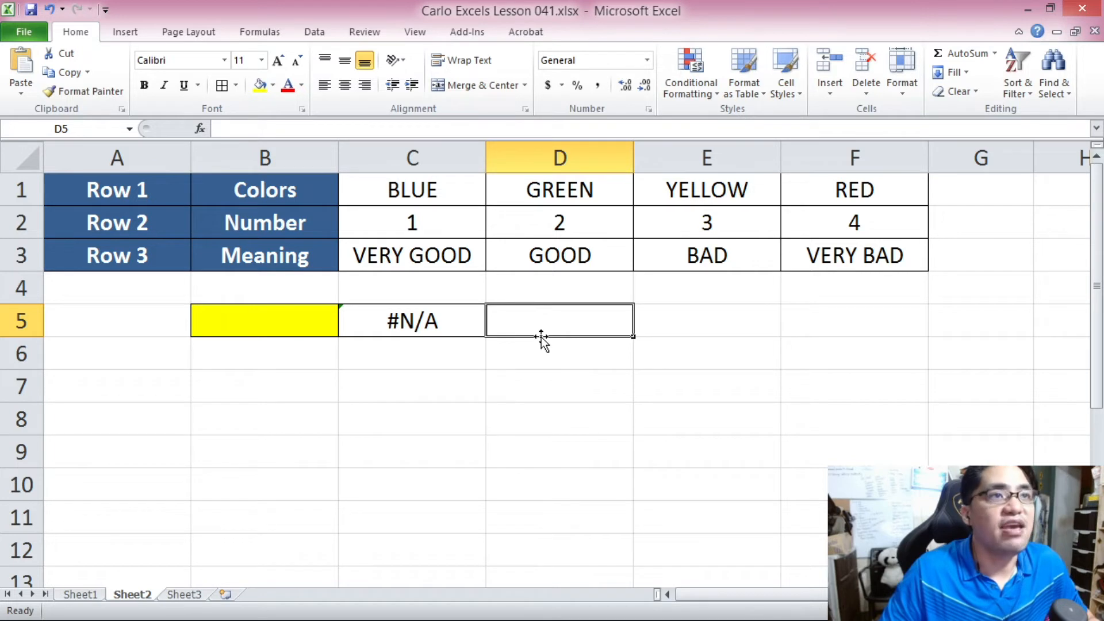
click(368, 329)
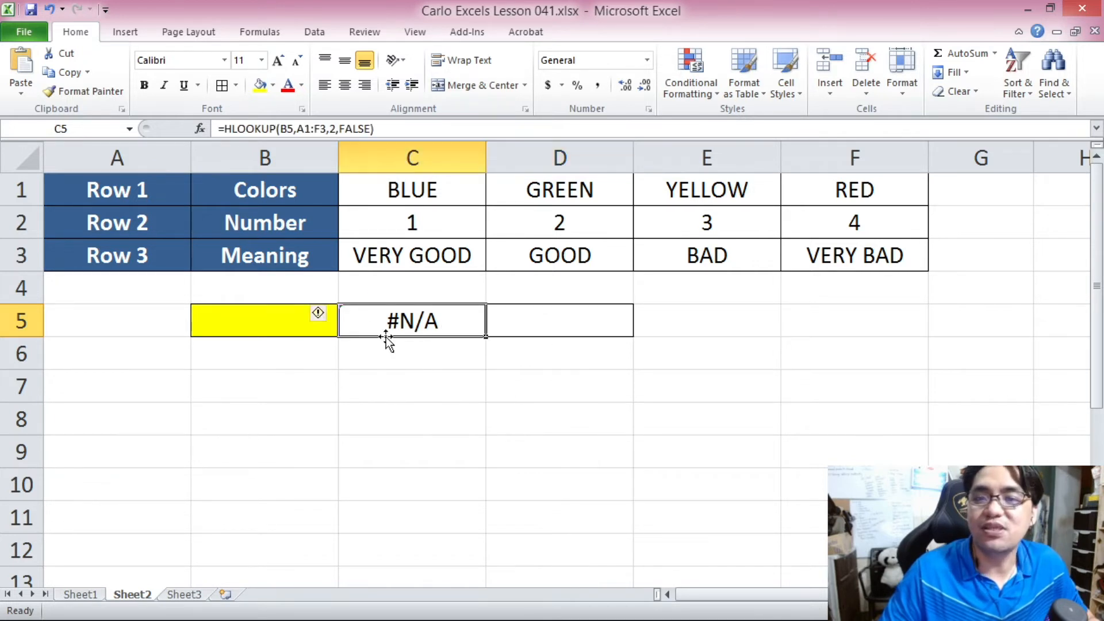
click(500, 325)
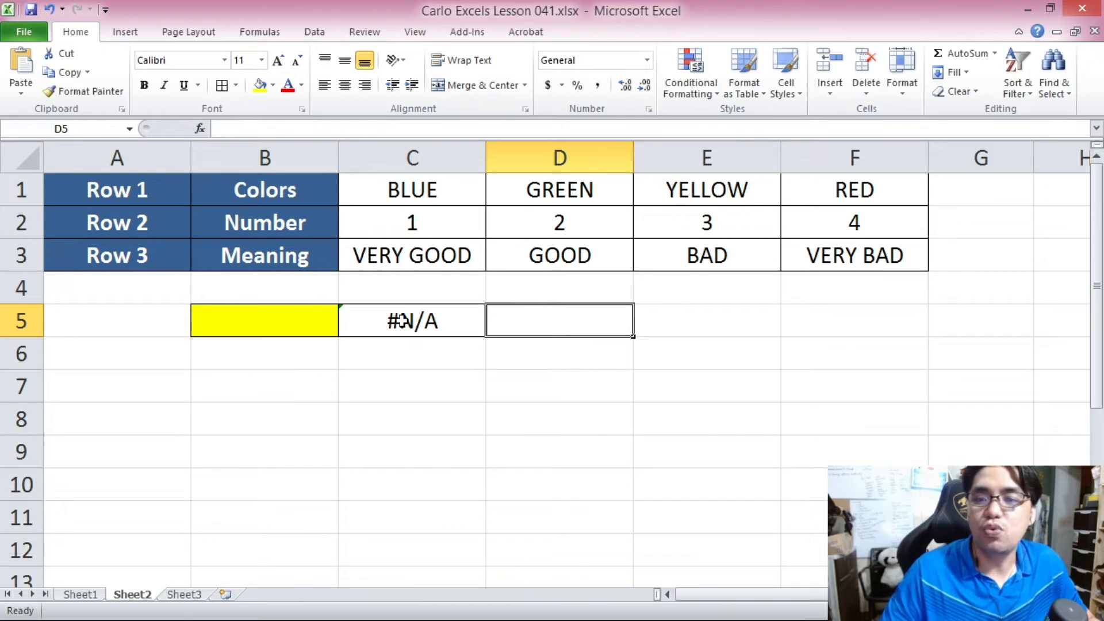
text(=)
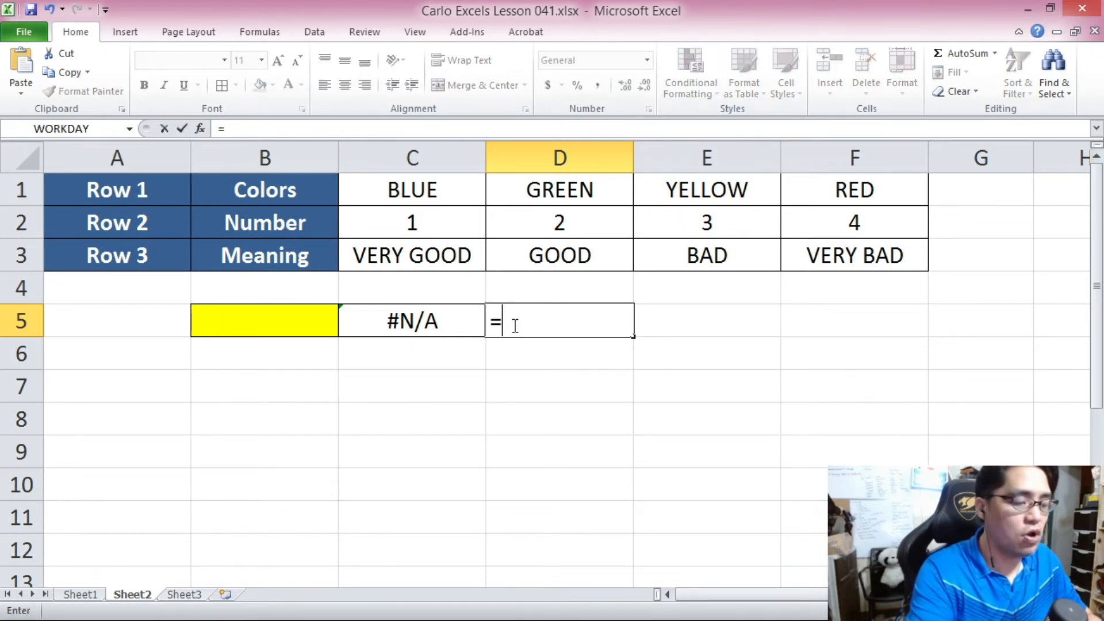
text(HLOOKUP()
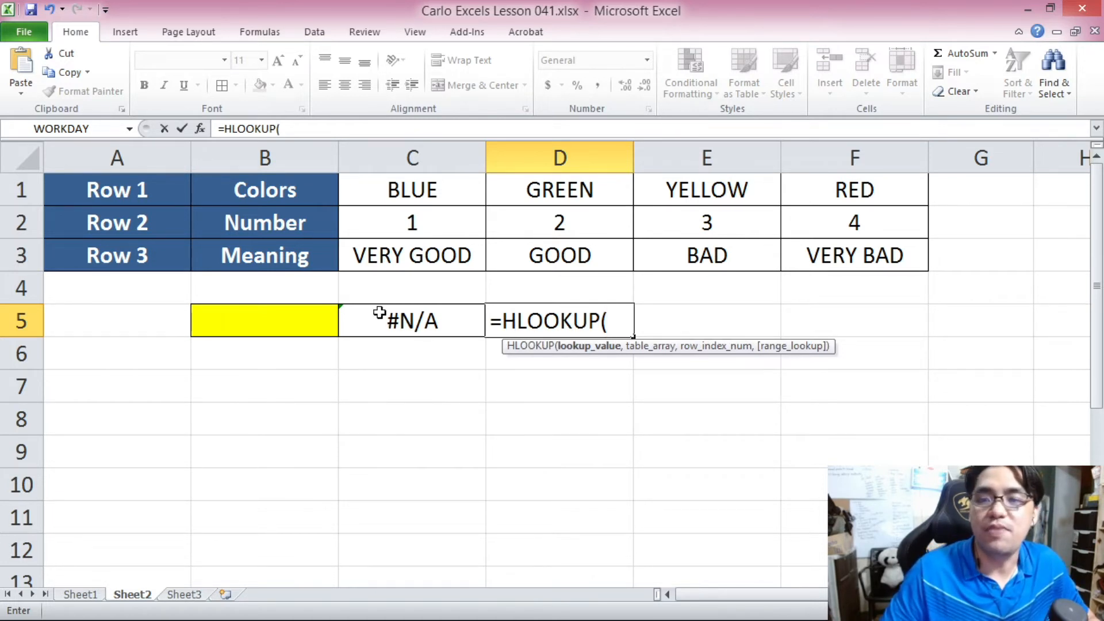
click(300, 325)
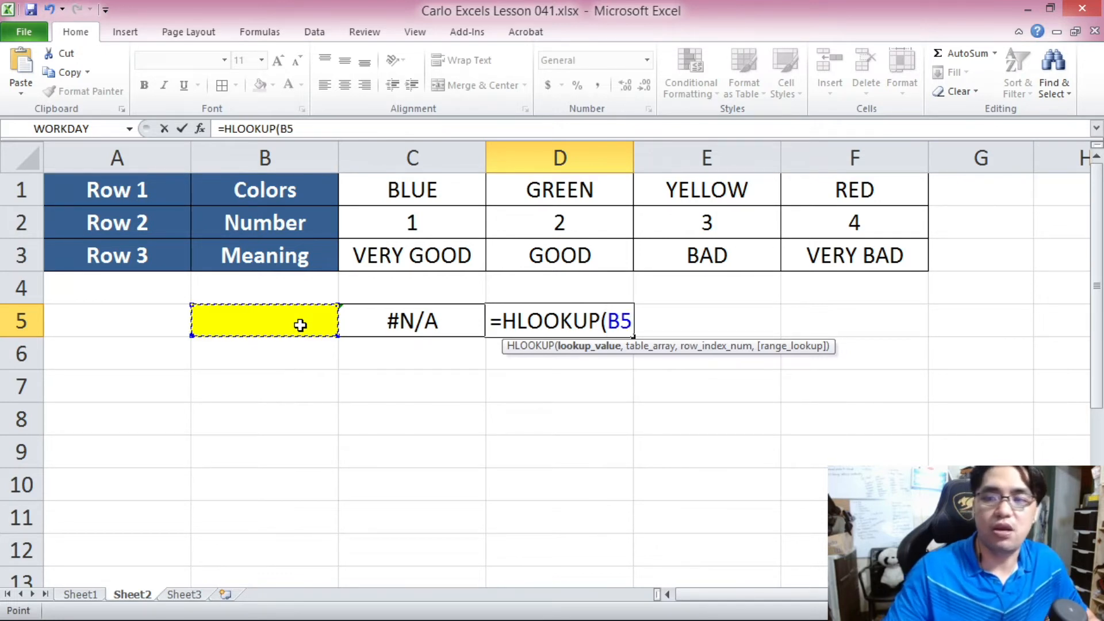
text(,)
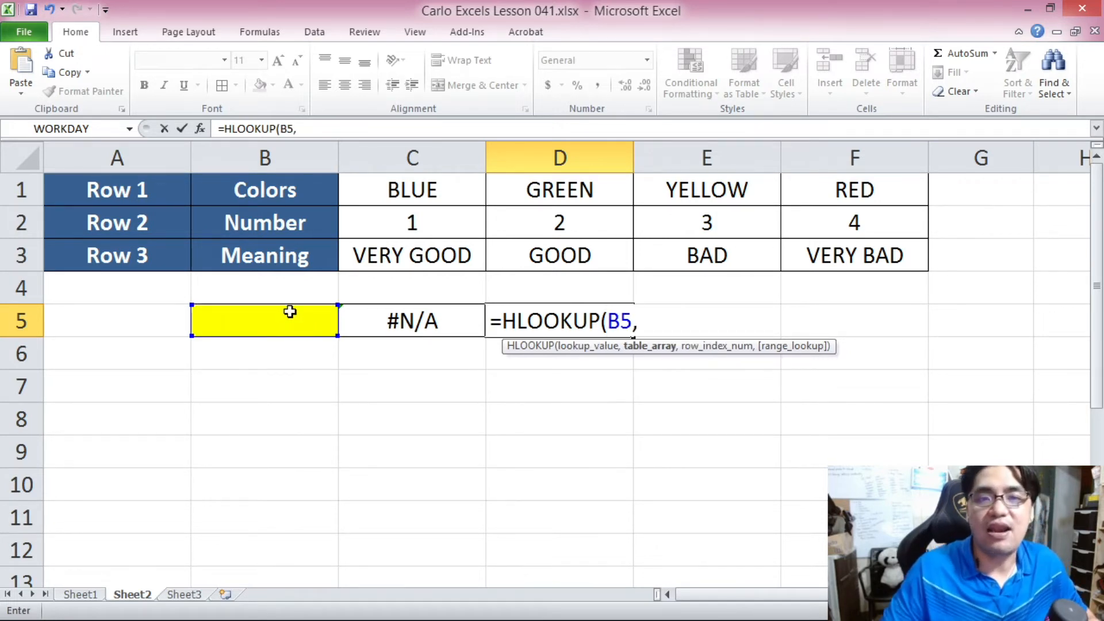
drag(141, 188, 830, 245)
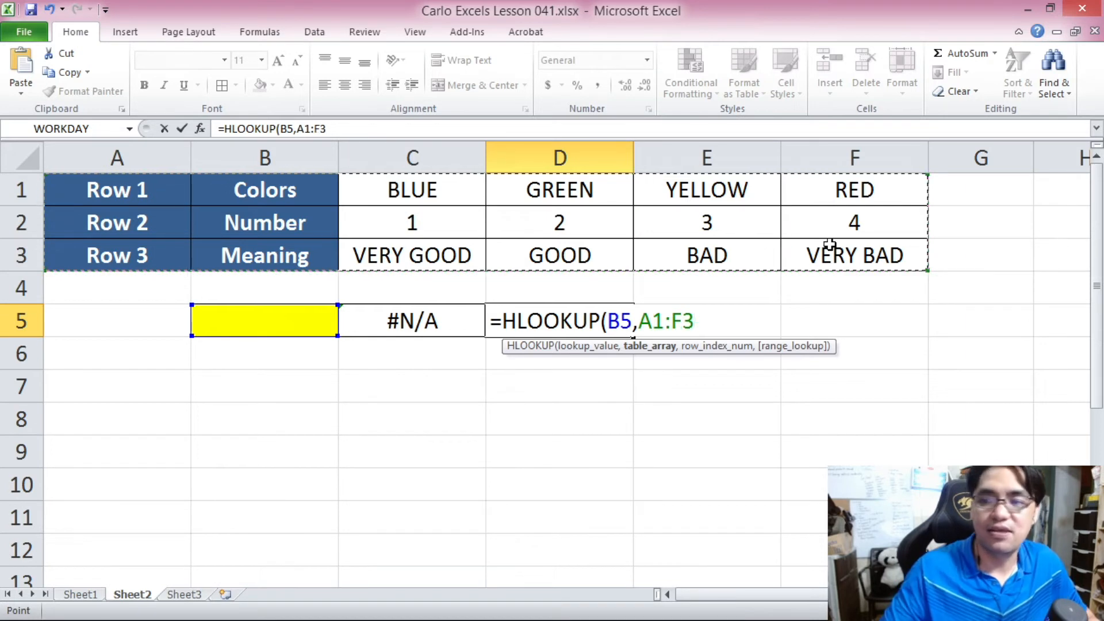
text(,)
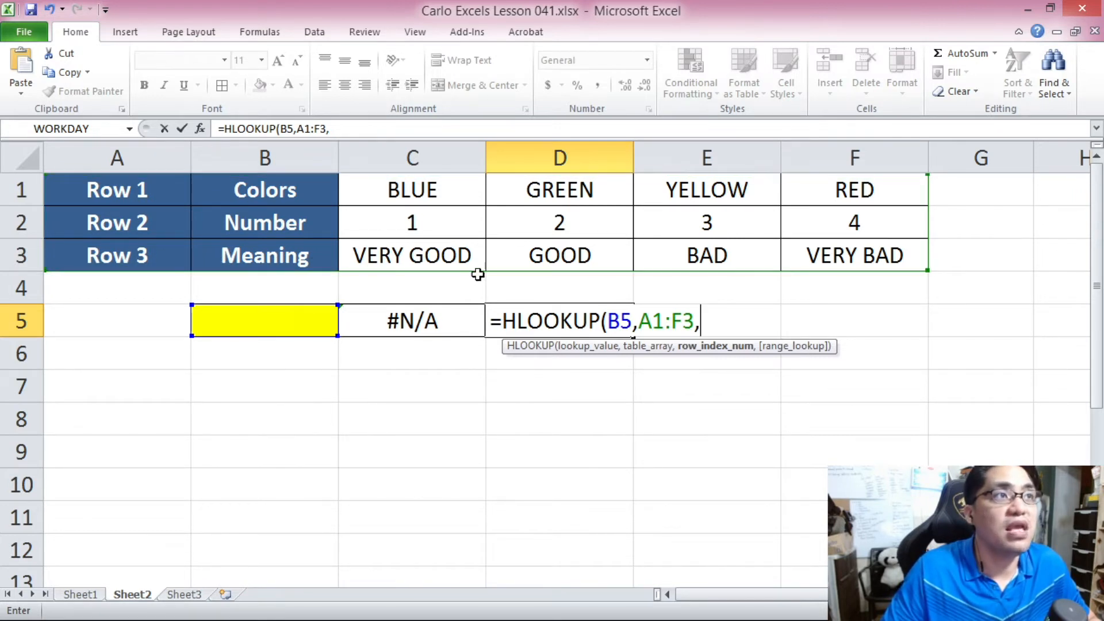
Step: Complete the D5 formula as =HLOOKUP(B5,A1:F3,3,FALSE) to return the color's meaning by exact match
click(368, 132)
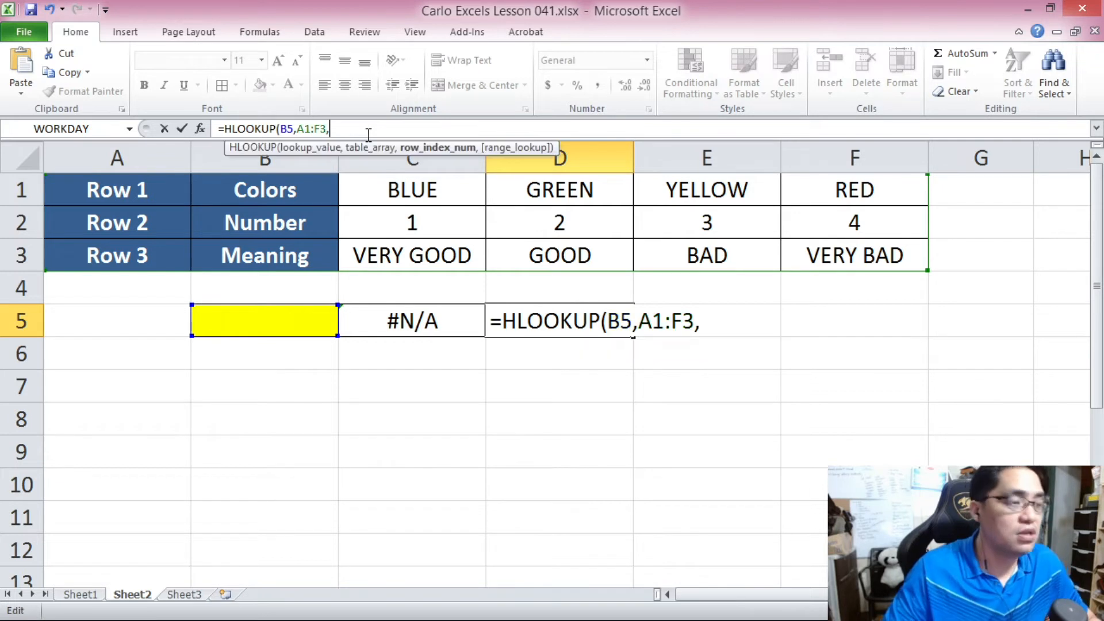
text(3)
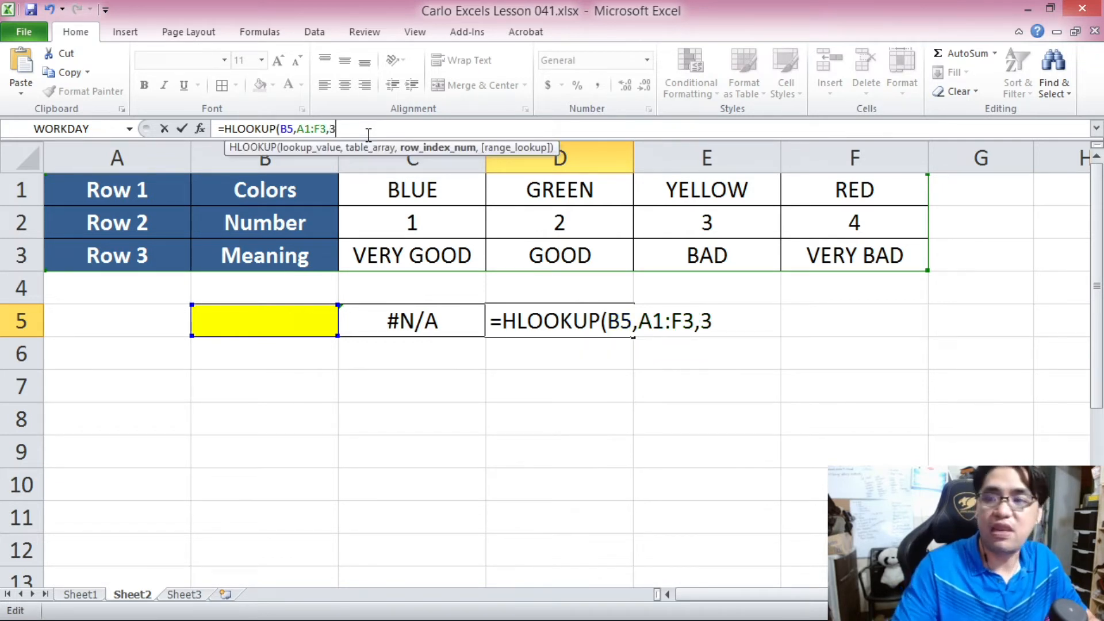
text(.FALSE)
key(BackSpace)
key(BackSpace)
key(BackSpace)
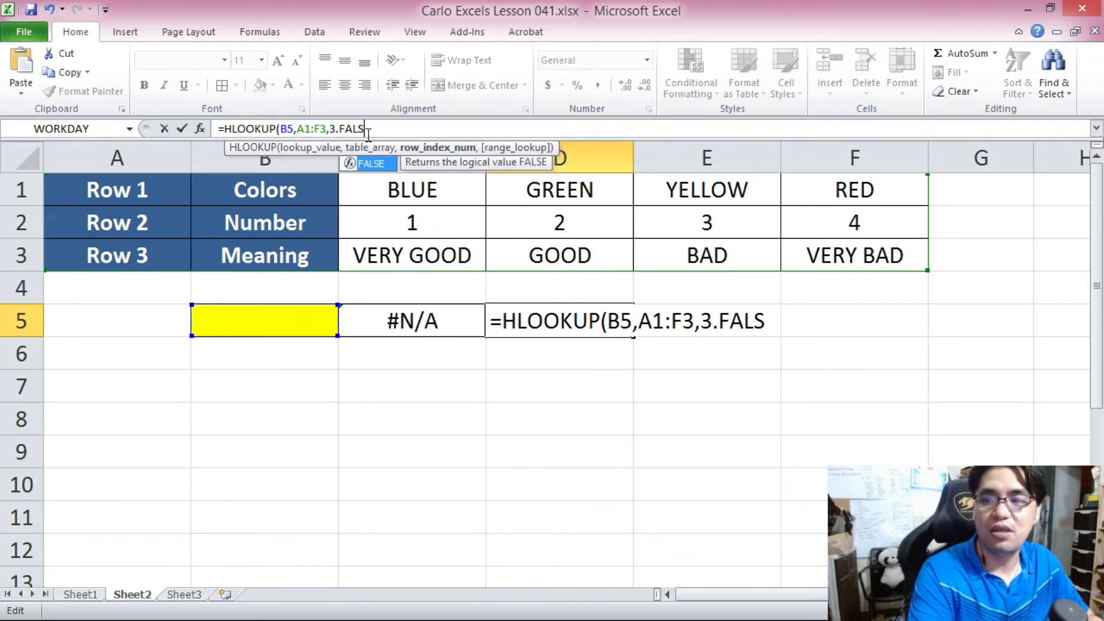
key(BackSpace)
key(BackSpace)
key(BackSpace)
text(,FALSE)
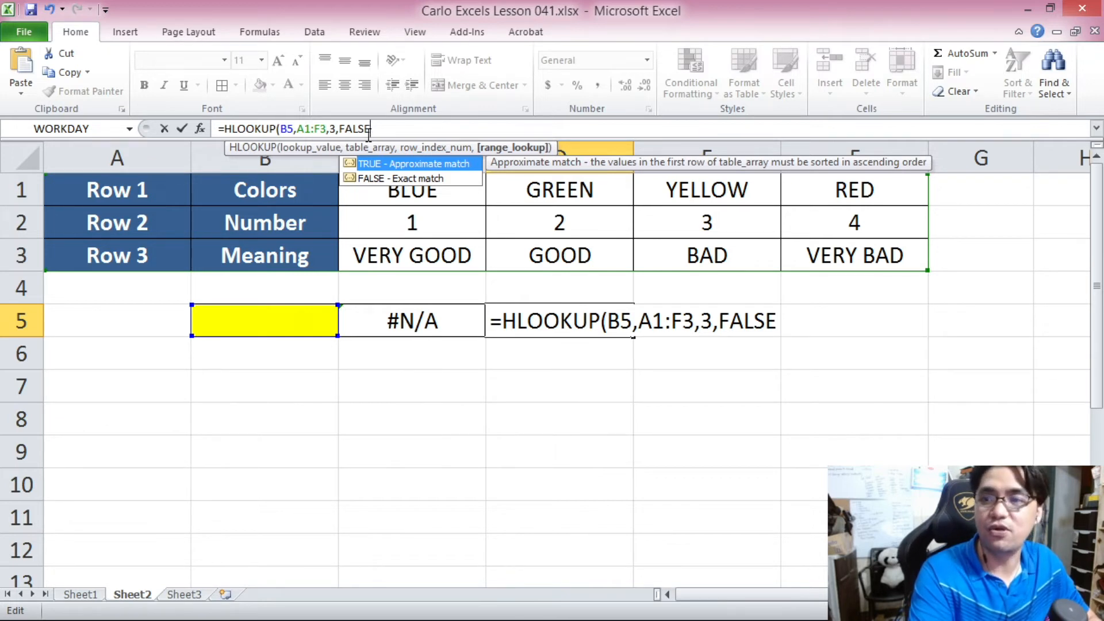
text())
key(Return)
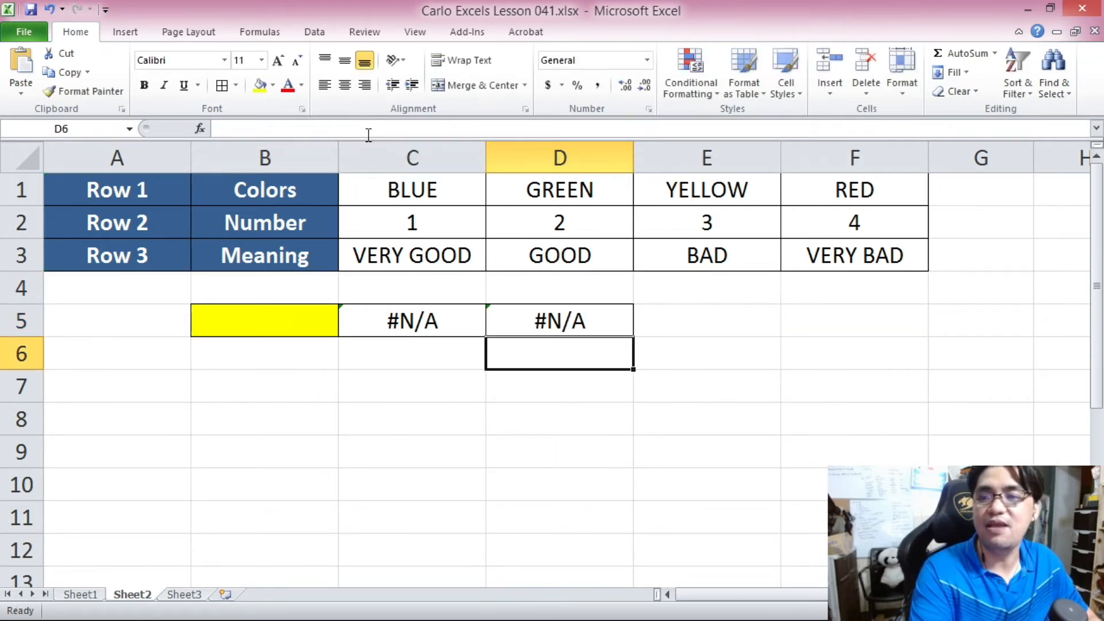
Step: Enter yellow in the lookup cell B5 and center the contents of B5:D5
click(241, 321)
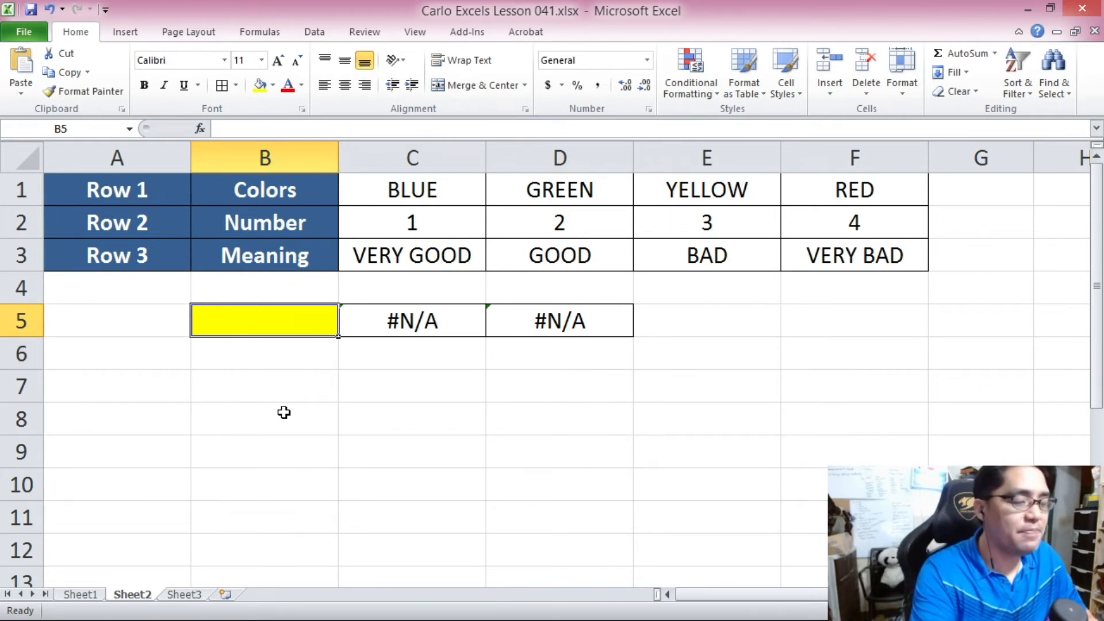
text(yellol)
key(BackSpace)
text(w)
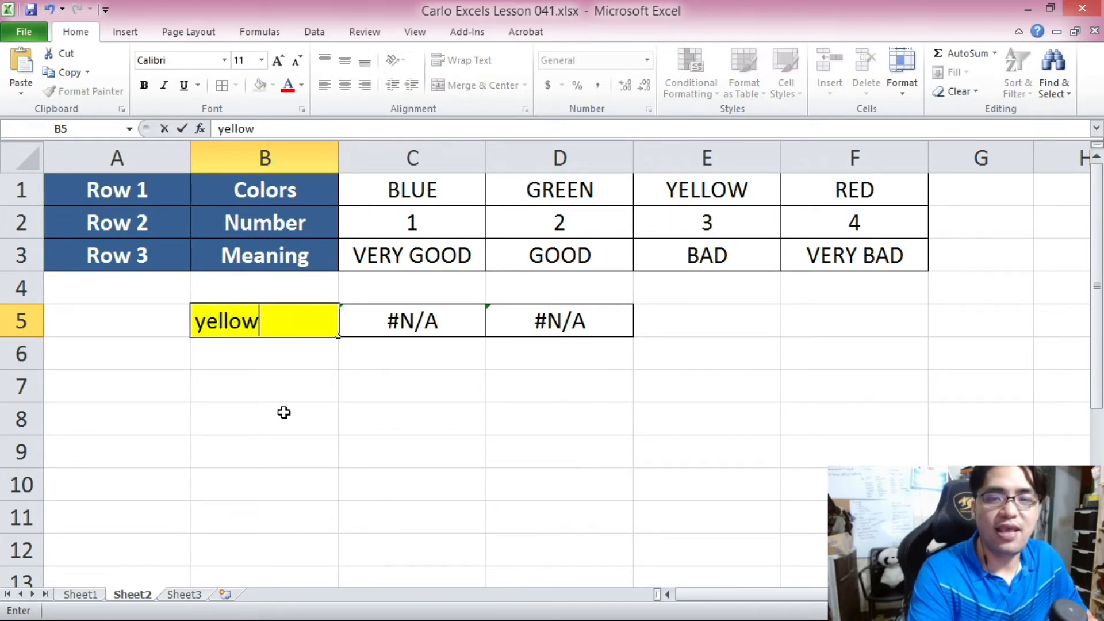
key(Return)
drag(311, 322, 581, 322)
click(345, 86)
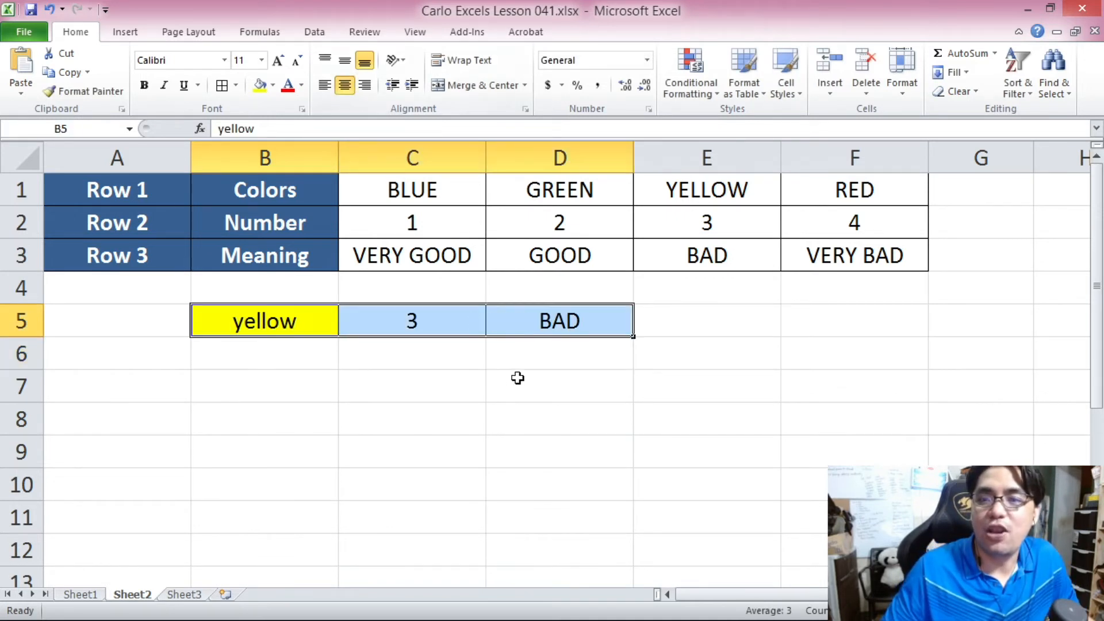
Step: Compare the results in C5 and D5 with the Number and Meaning cells under YELLOW in column E
click(449, 376)
click(434, 319)
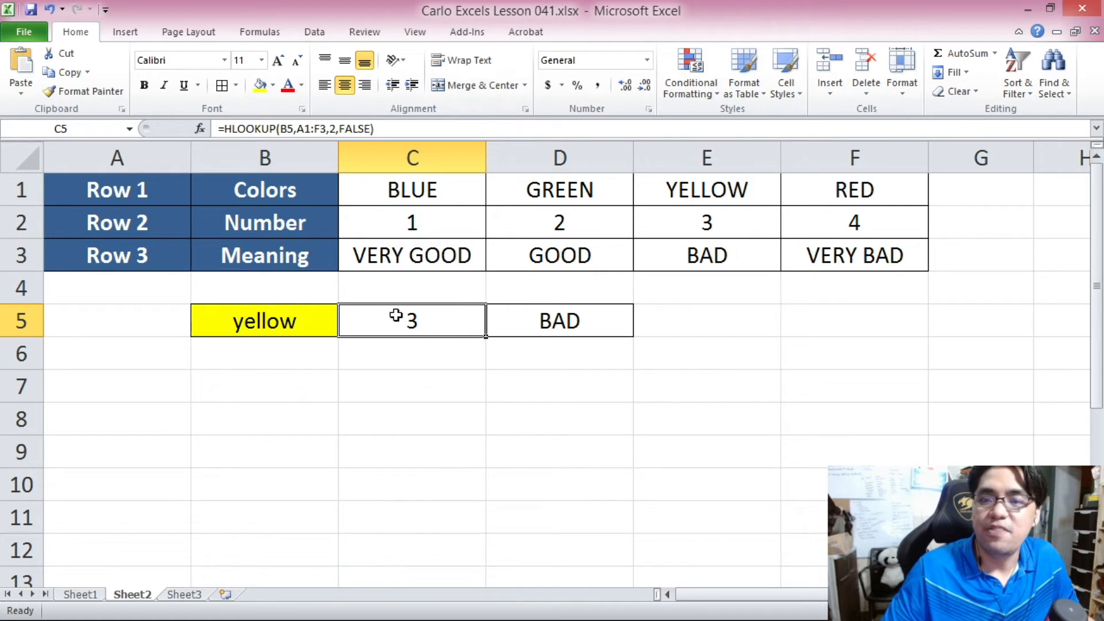
click(703, 218)
click(553, 336)
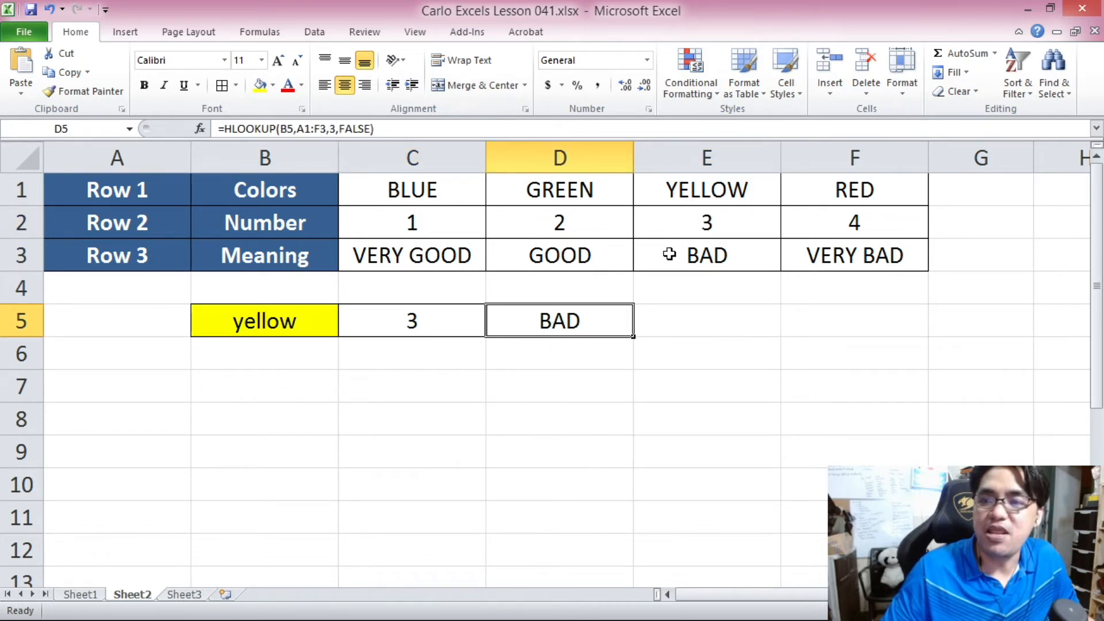
click(701, 252)
Step: Test the lookup with red in B5 and compare C5 and D5 with the RED column of the table
click(246, 316)
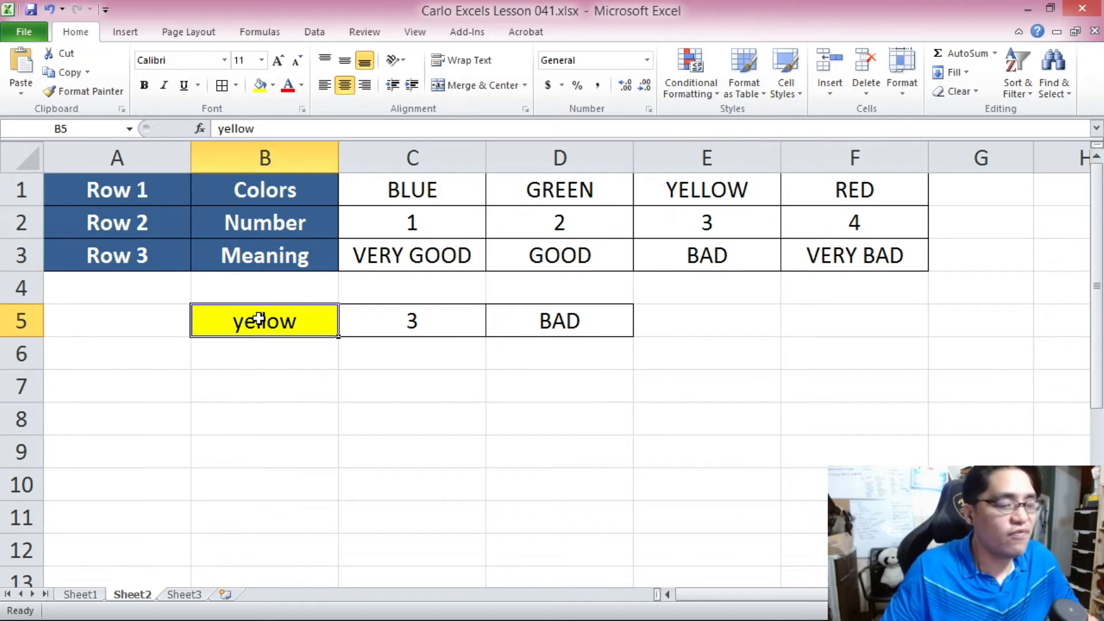
text(red)
key(Return)
click(380, 345)
click(433, 325)
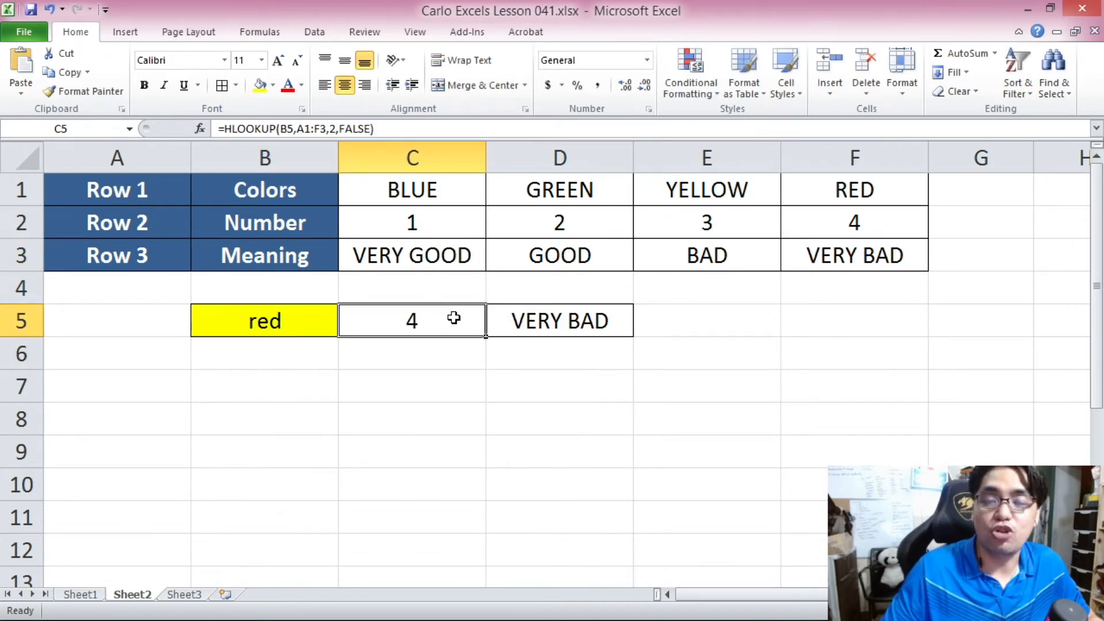
click(840, 220)
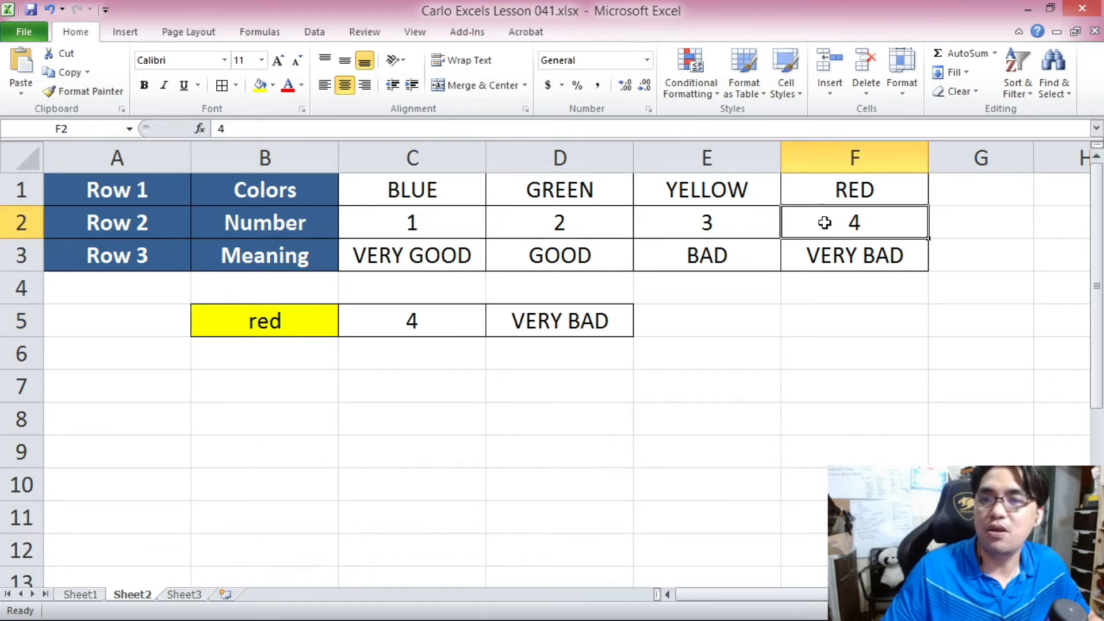
click(567, 318)
click(875, 245)
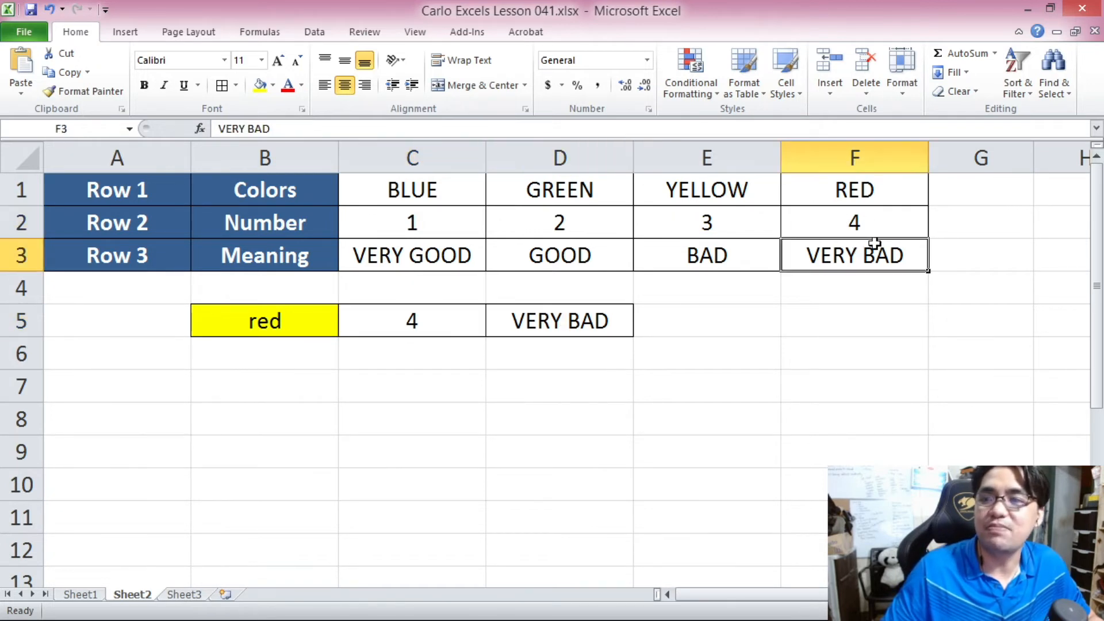
Step: Enter blue in the lookup cell B5 and check the number in C5 and the meaning in D5
click(295, 328)
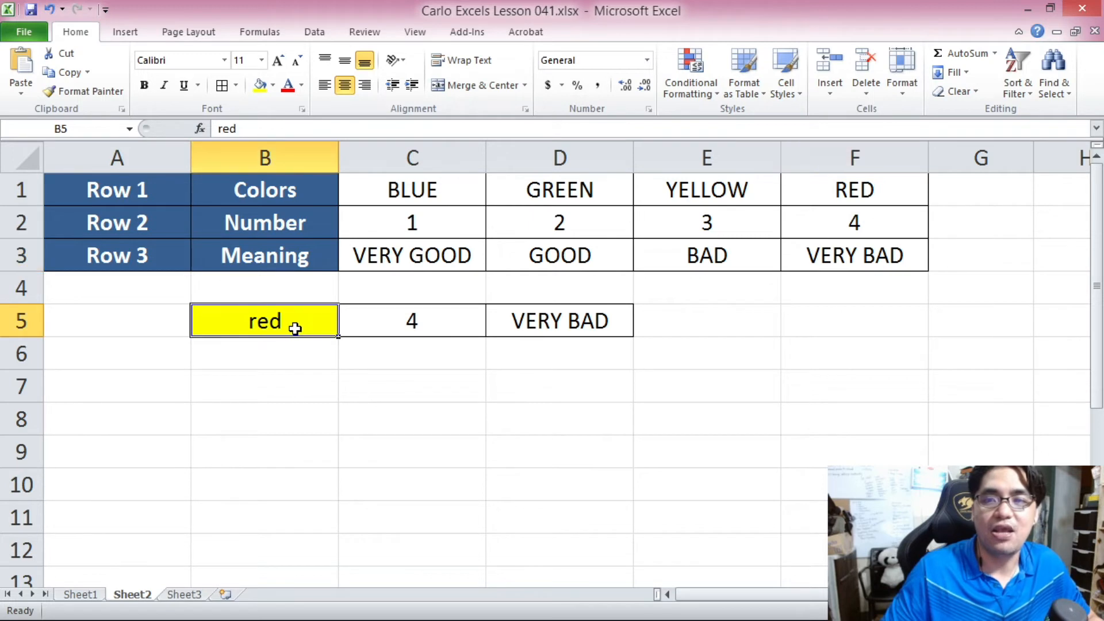
text(blue)
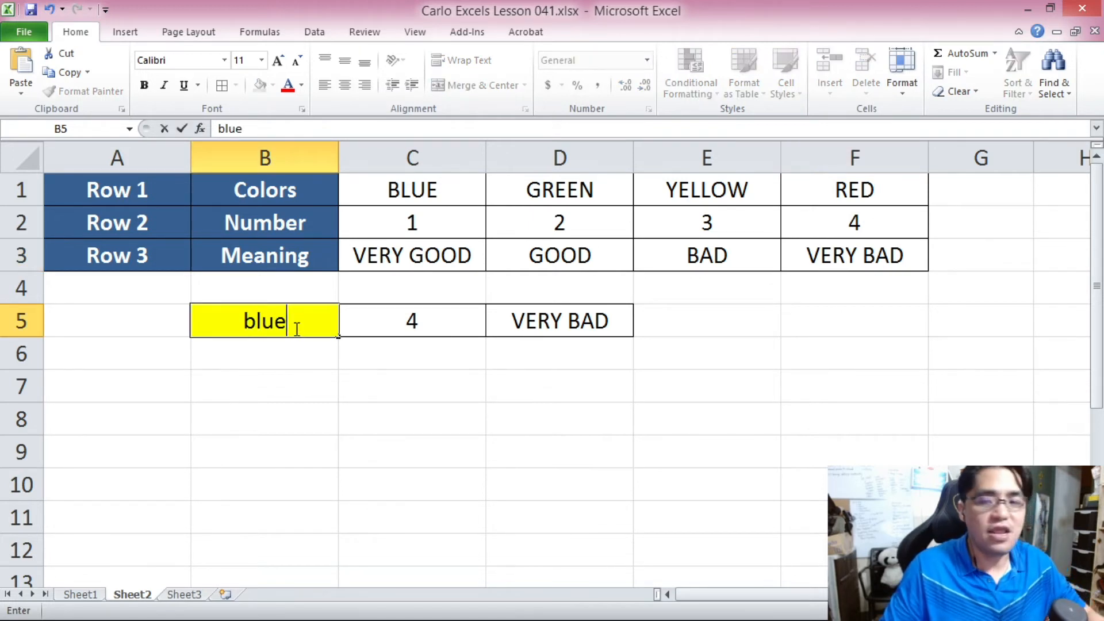
key(Return)
click(443, 322)
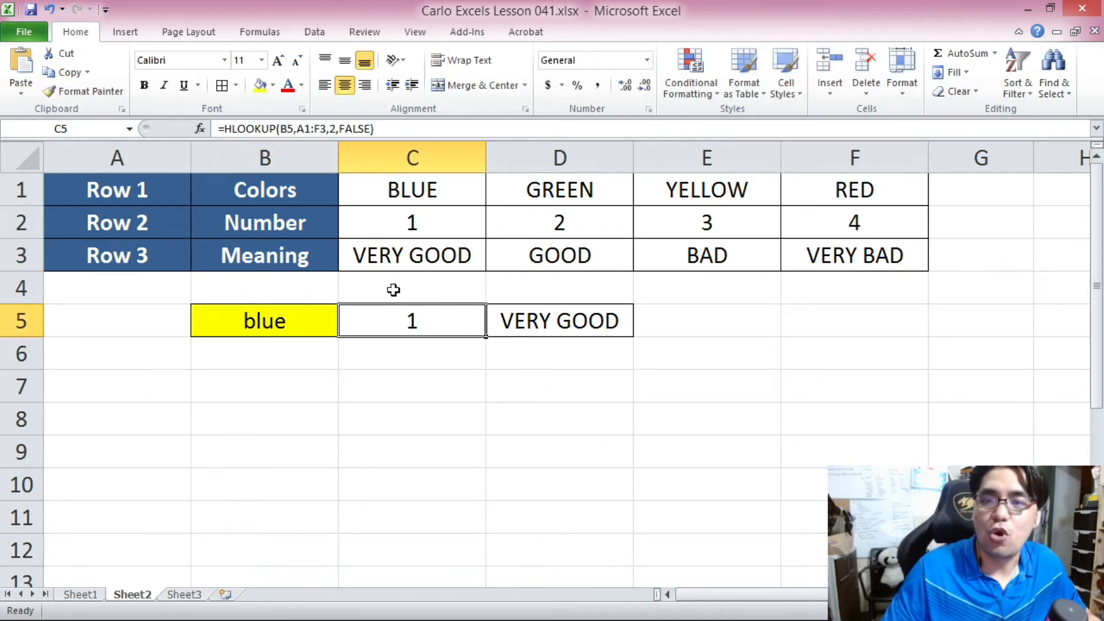
click(545, 325)
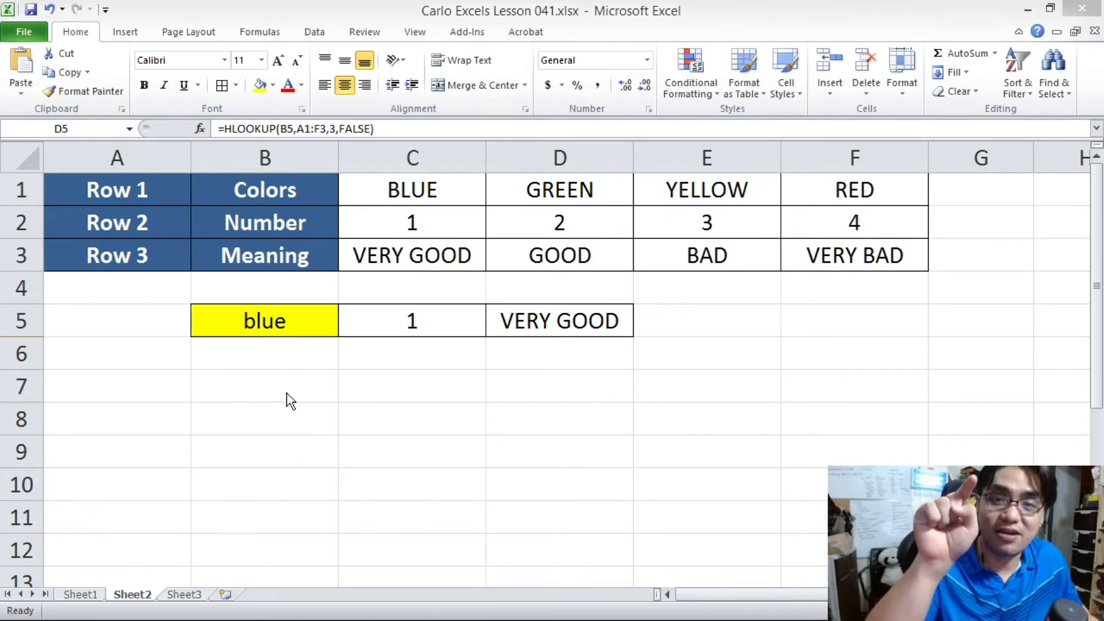
Step: Switch to Sheet3 and examine the student list and each G7 subject grade column from Filipino to Values
key(ctrl+Page_Down)
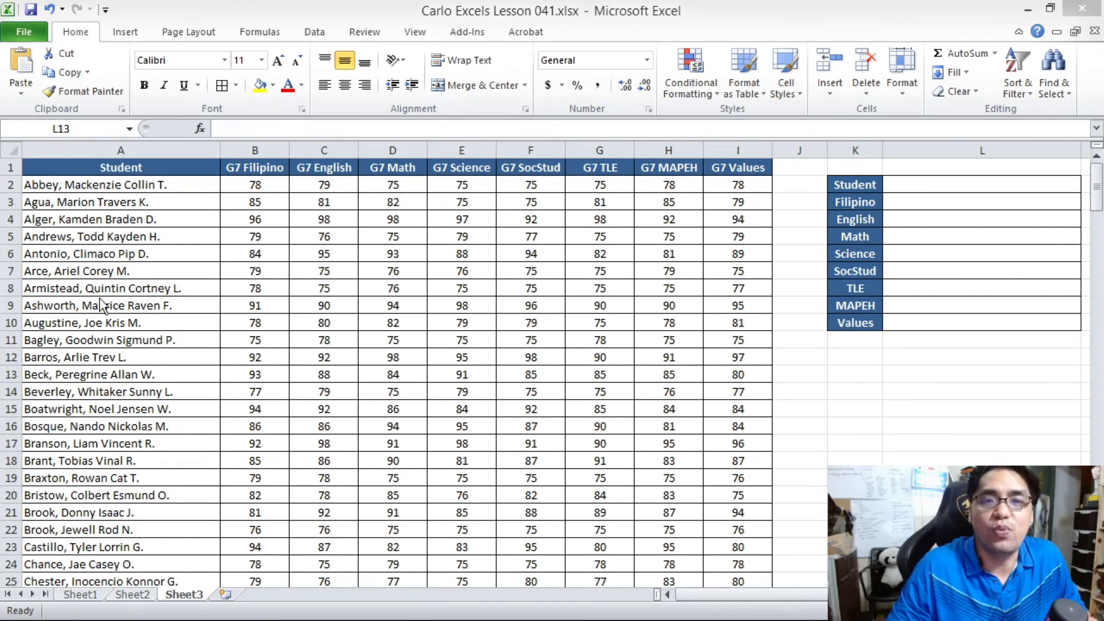
click(132, 185)
drag(1096, 195, 1097, 172)
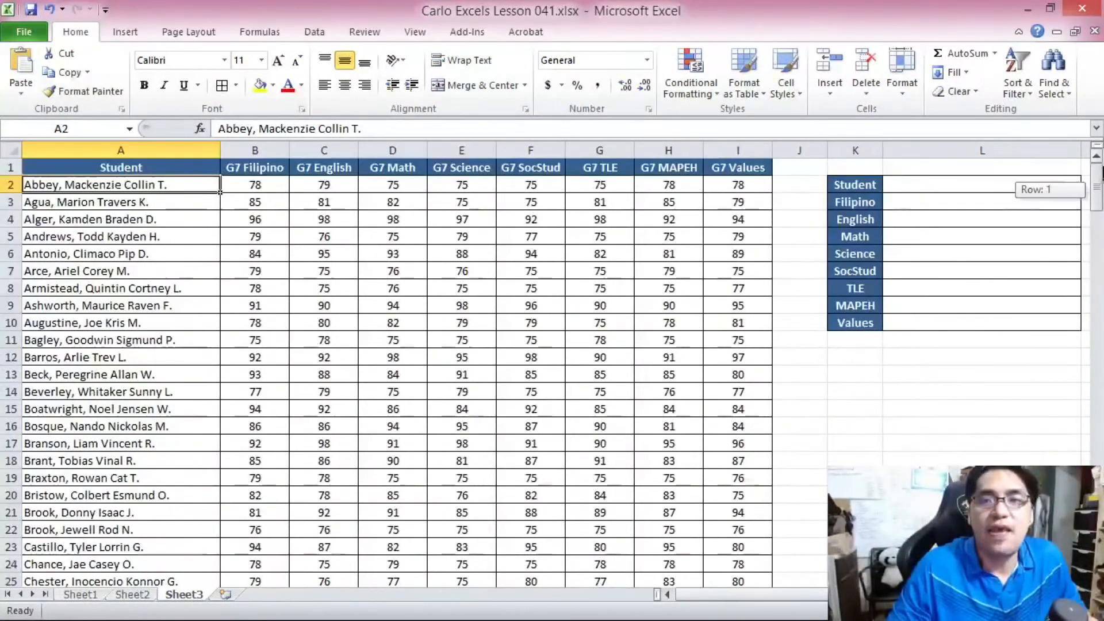
click(269, 151)
click(324, 151)
click(393, 151)
click(462, 150)
click(535, 151)
click(600, 151)
click(669, 150)
click(731, 151)
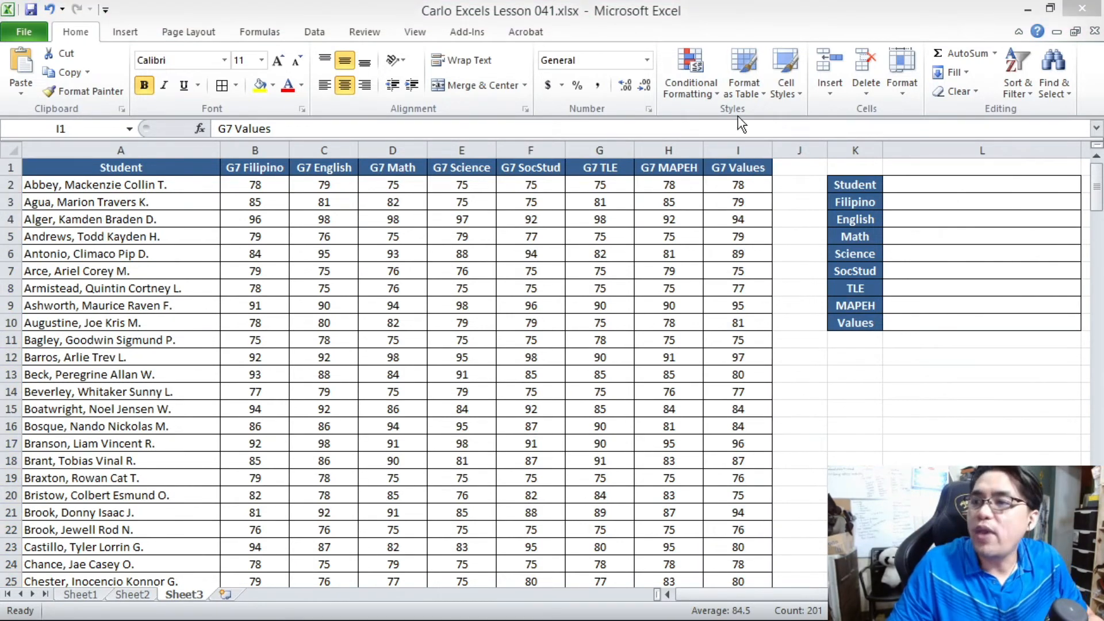
Step: Examine the blank Student cell L2 and the subject grade cells L3:L10 beside the grade table
click(974, 187)
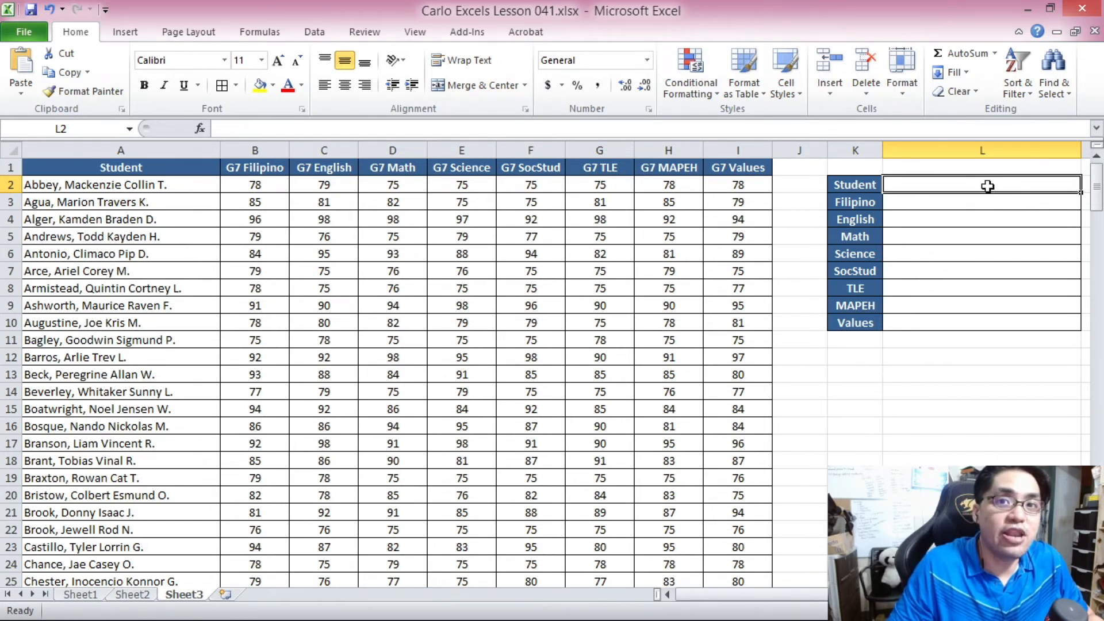
drag(973, 202, 967, 317)
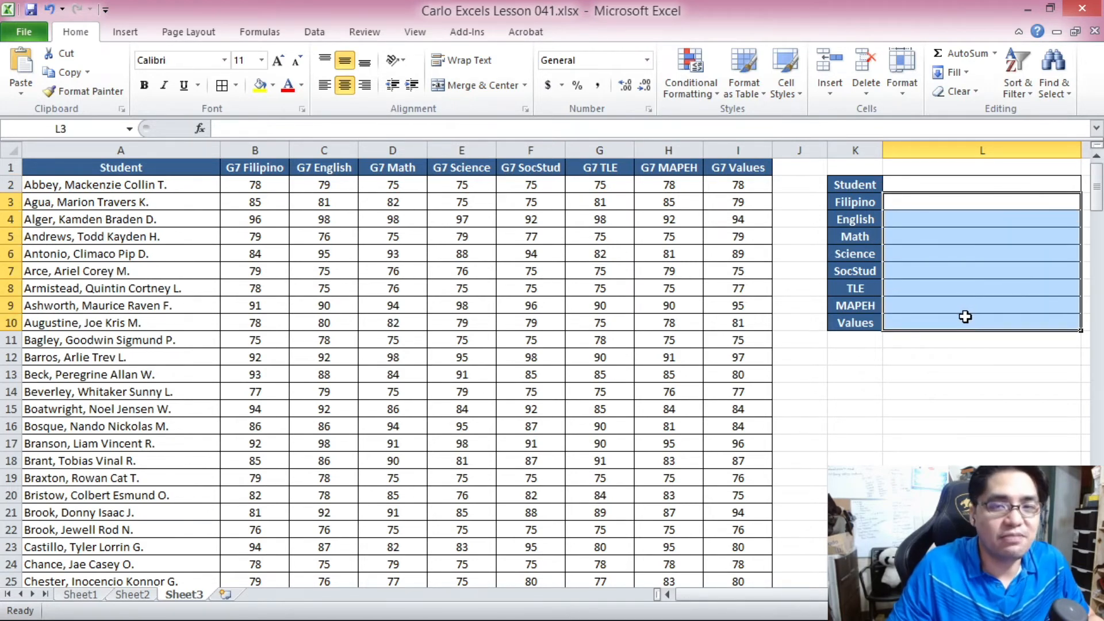
drag(910, 207, 924, 320)
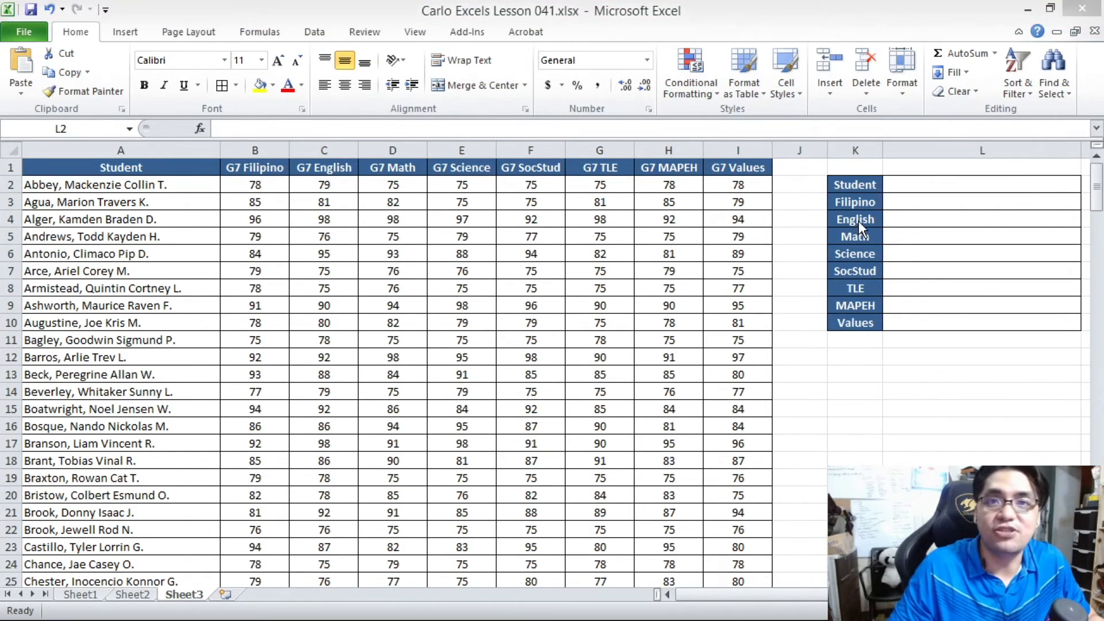
Step: Add list data validation with an in-cell dropdown to the Student cell L2, using $A$2:$A$201 as the source
click(946, 181)
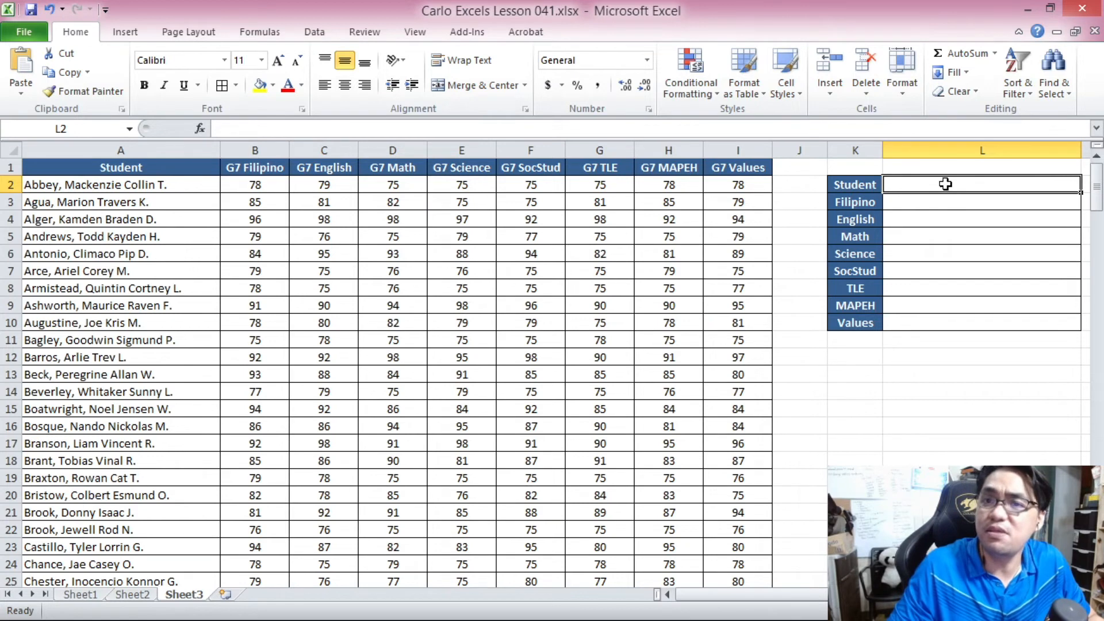
click(307, 29)
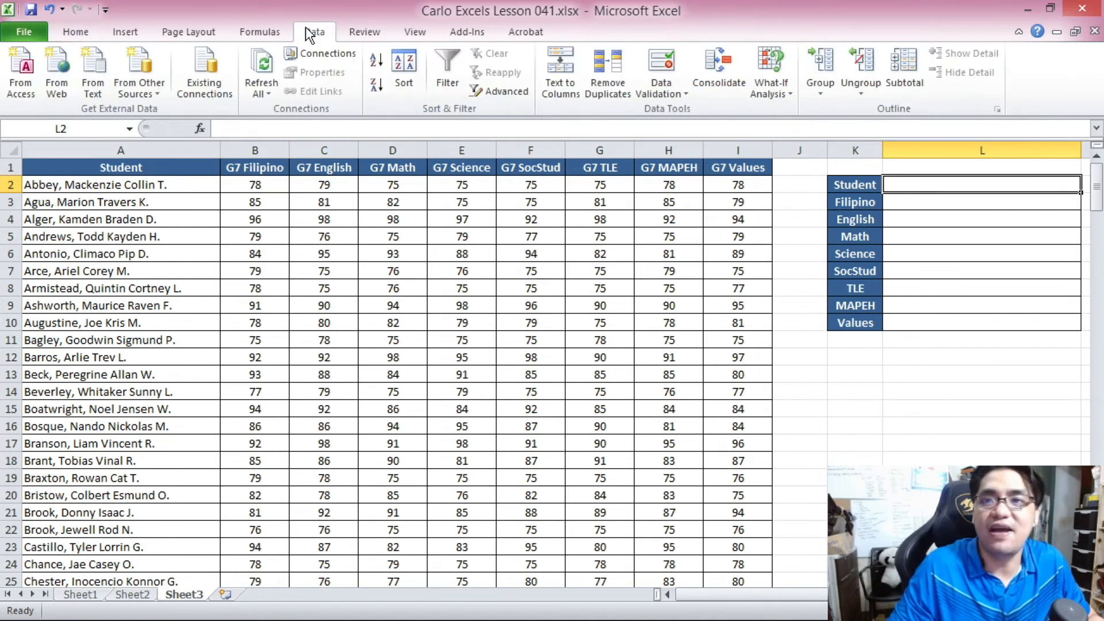
click(682, 93)
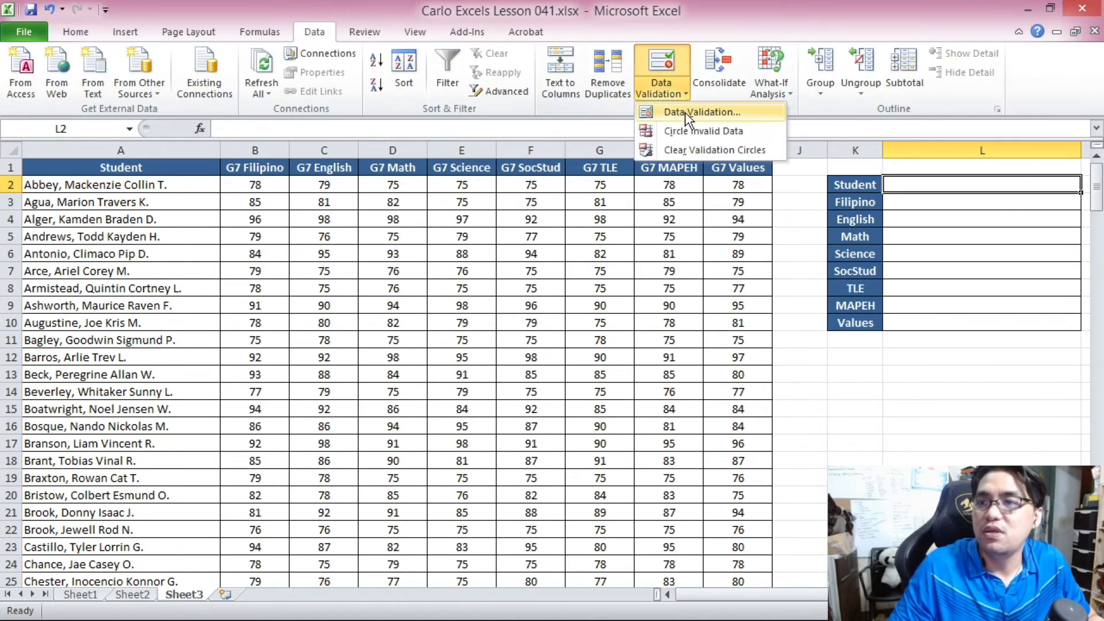
click(685, 112)
click(842, 183)
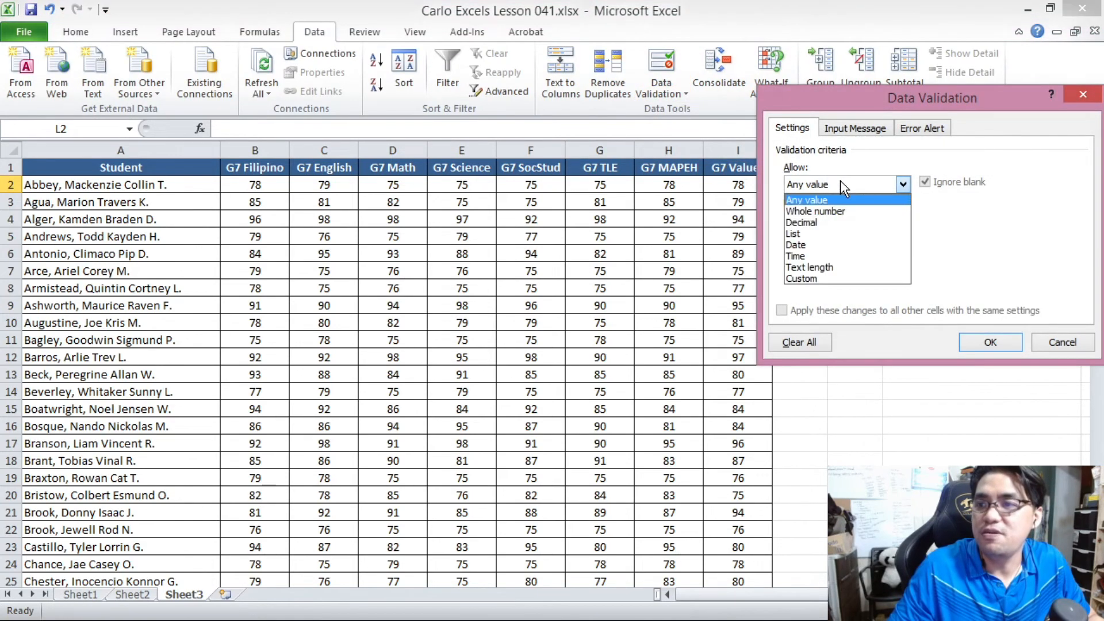
click(822, 238)
click(996, 254)
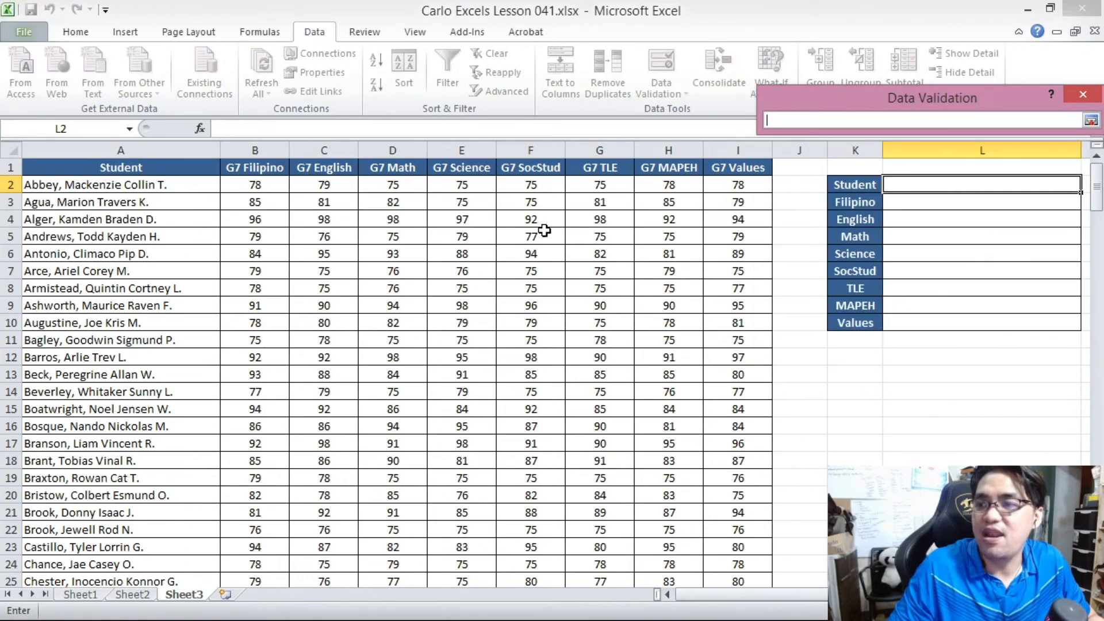
drag(166, 182, 157, 544)
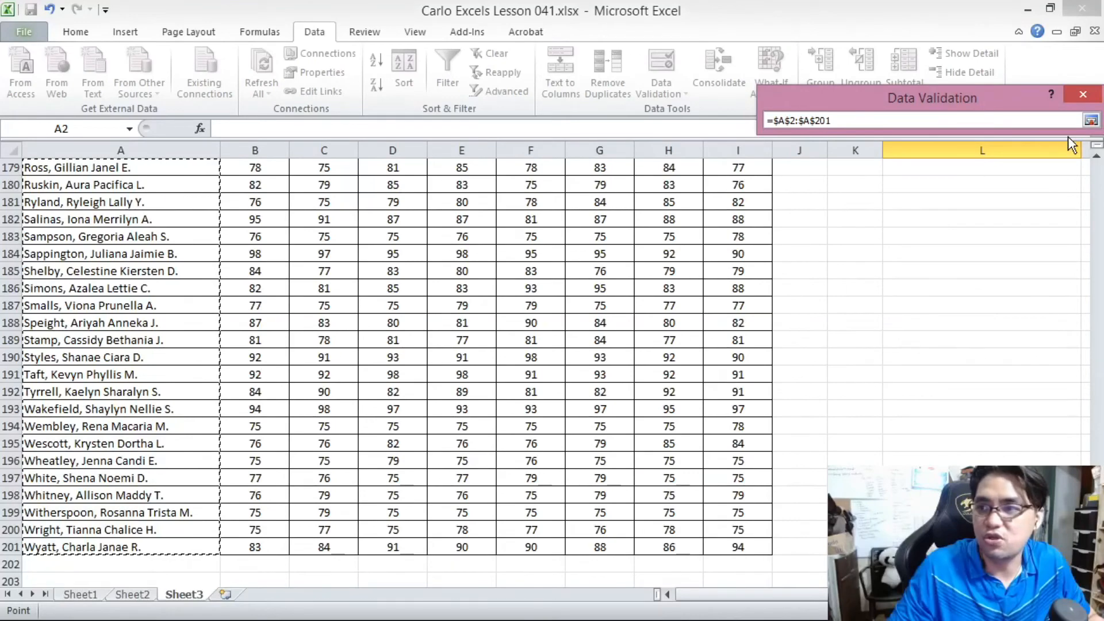
click(1091, 121)
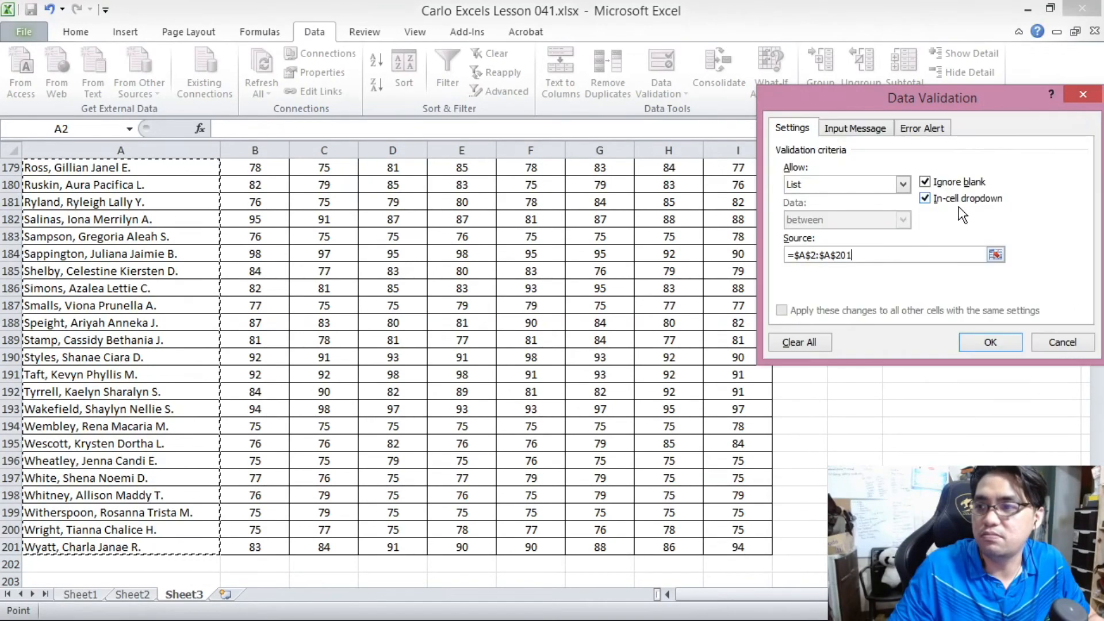
click(988, 341)
Step: Choose the first student in the list for the Student cell L2
scroll(876, 287, up, 12)
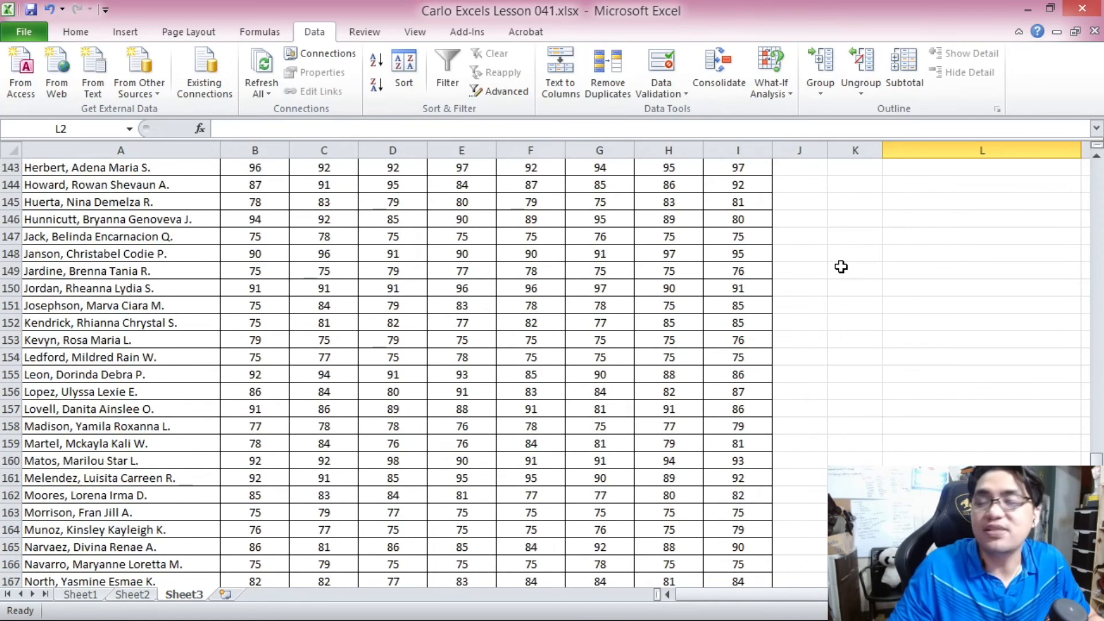
scroll(415, 374, up, 20)
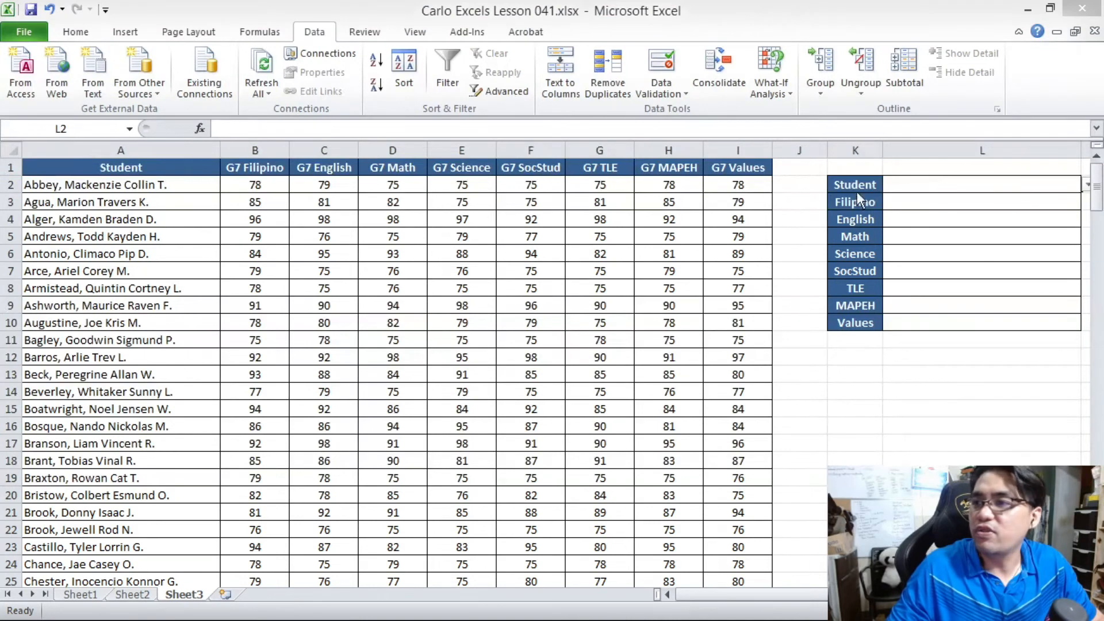
click(1088, 185)
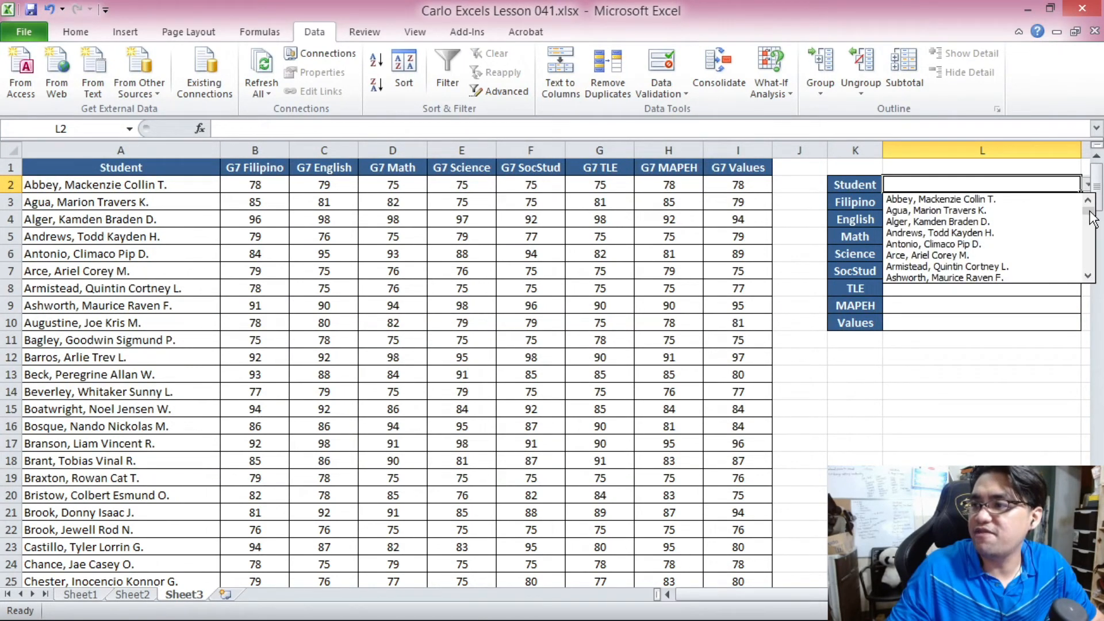
click(1040, 201)
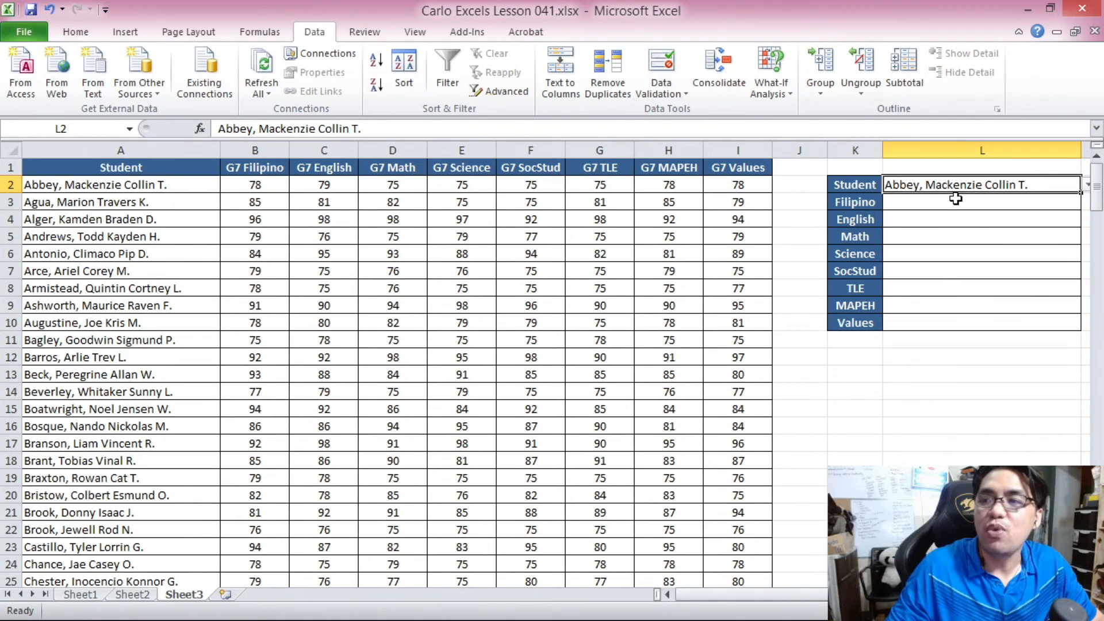
Step: Start a VLOOKUP formula in the Filipino cell L3 with L2 as the lookup value and A1:I201 as the table array
drag(956, 202, 952, 322)
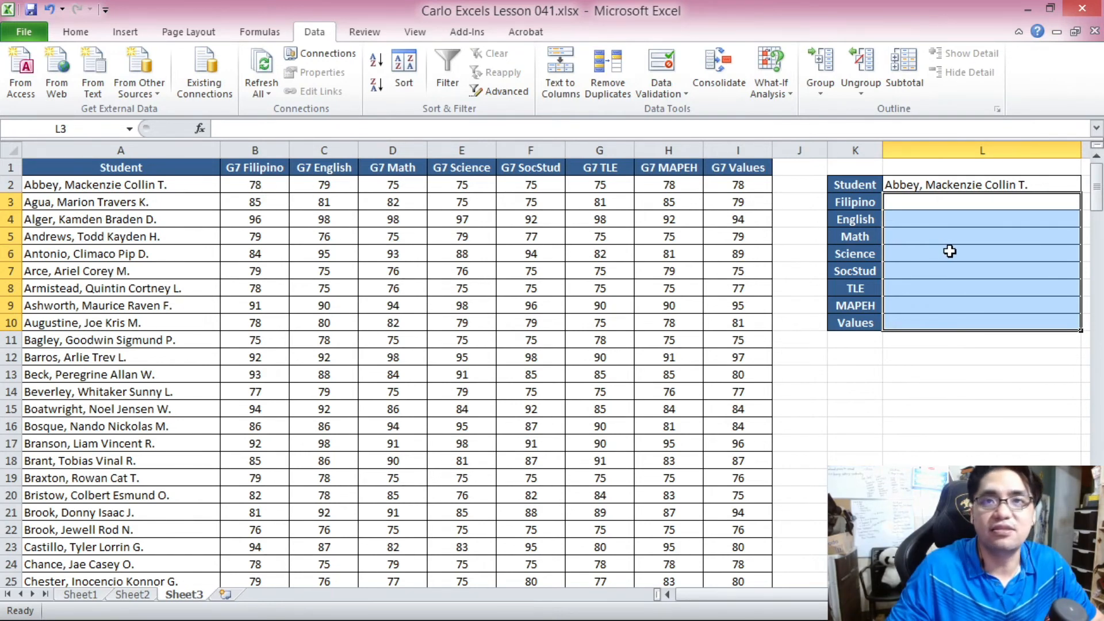
click(953, 202)
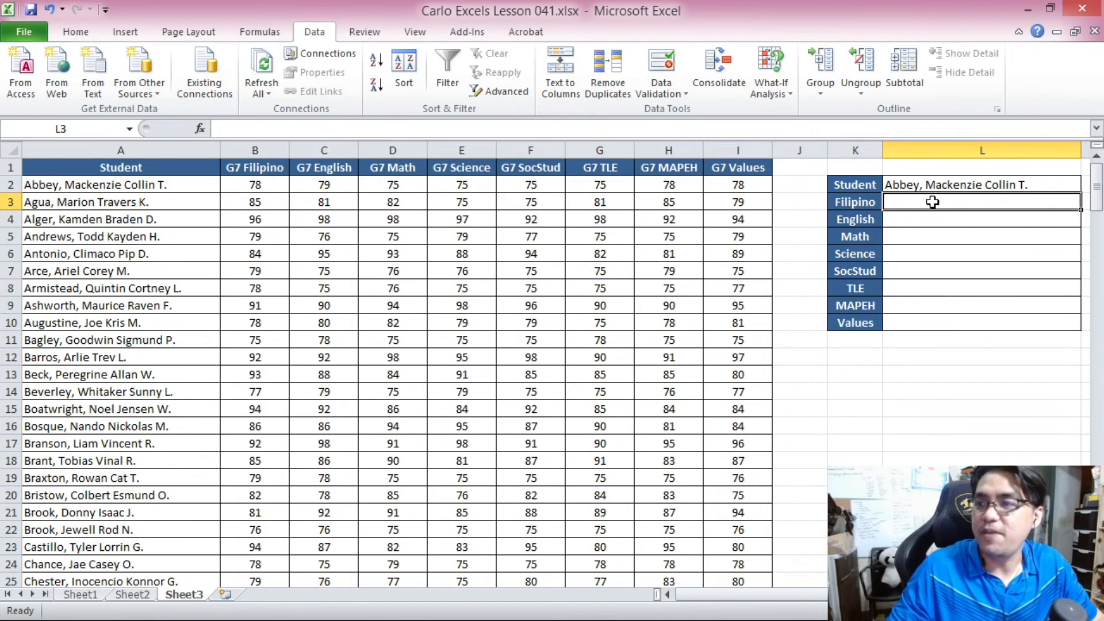
text(=VLO)
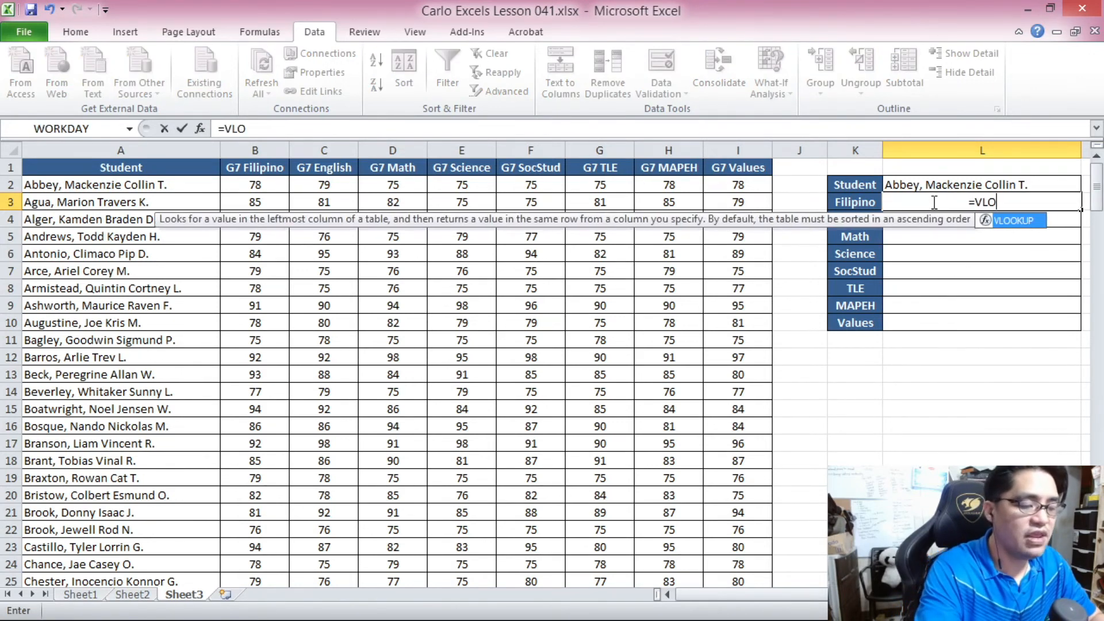
text(OKUP()
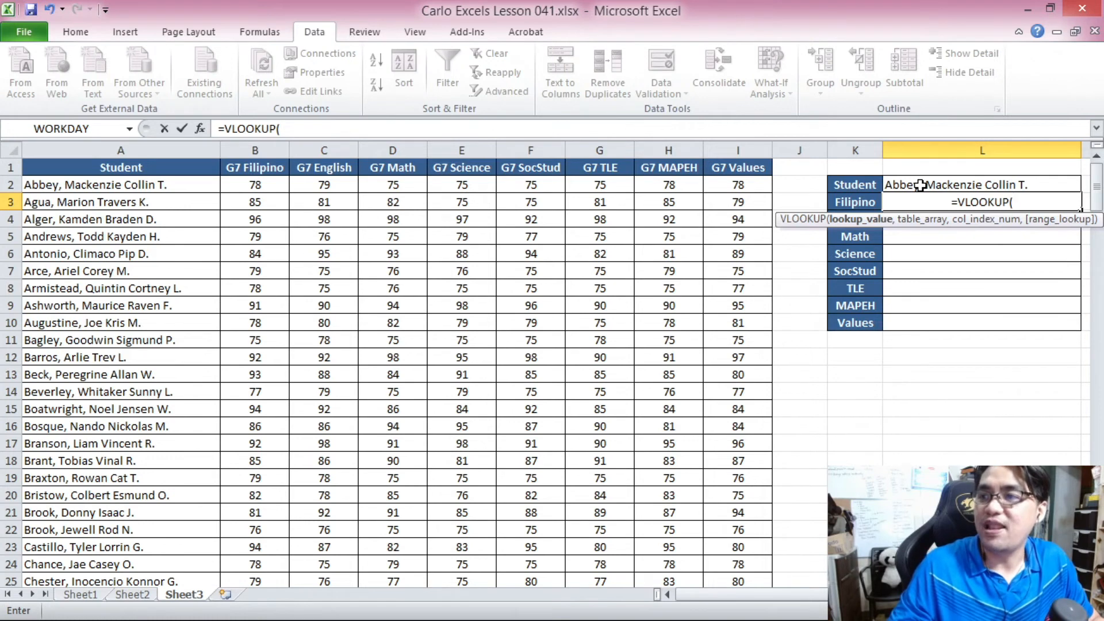
click(921, 185)
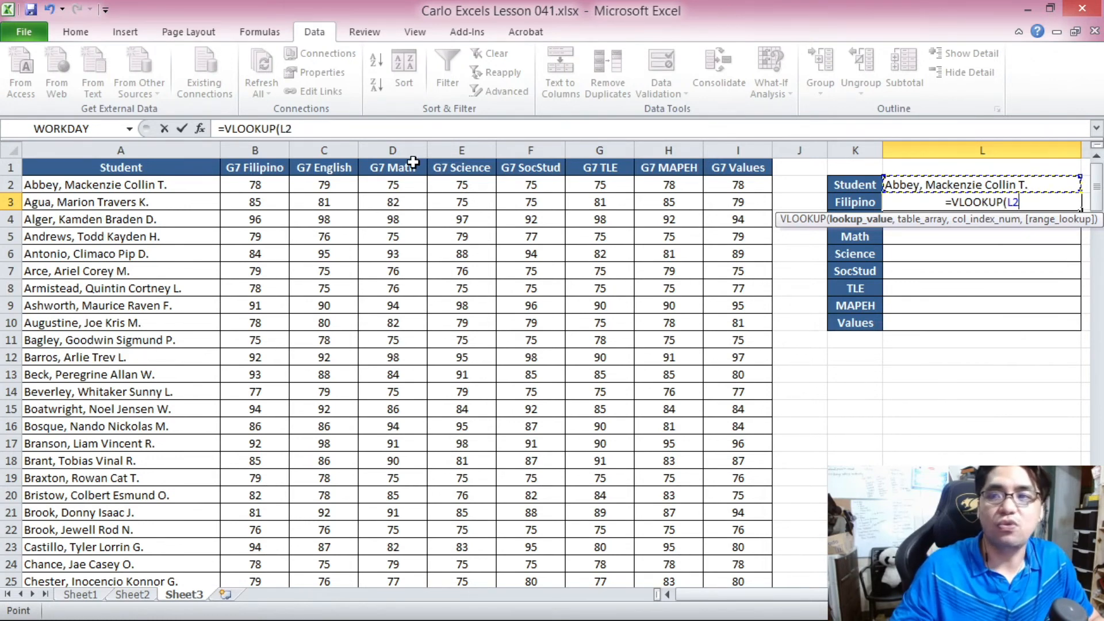
text(,)
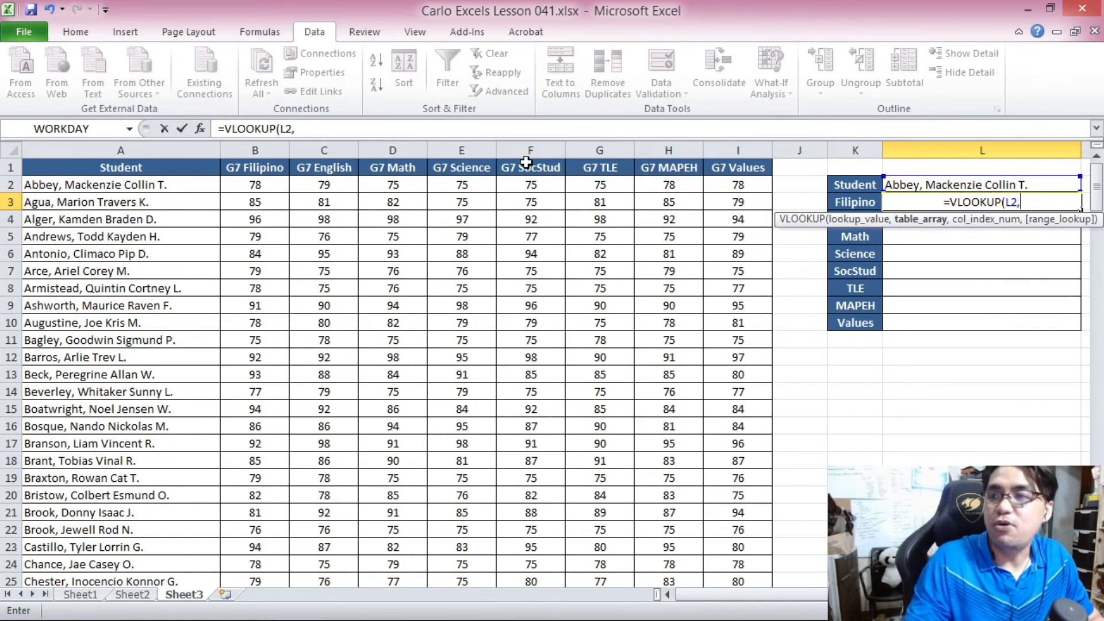
drag(100, 167, 751, 552)
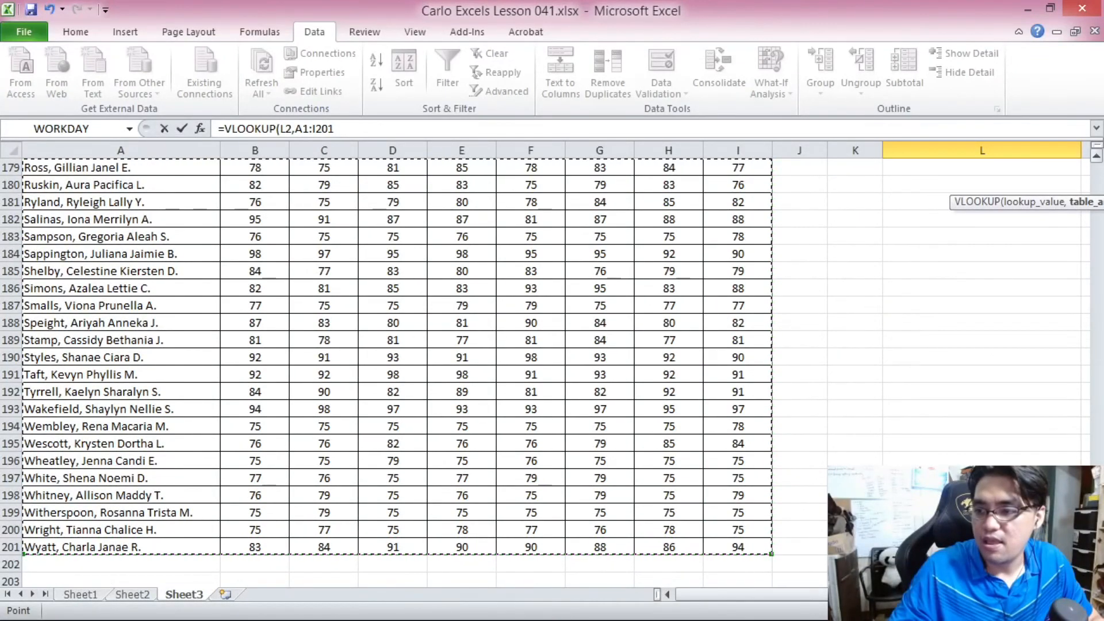
scroll(403, 374, up, 20)
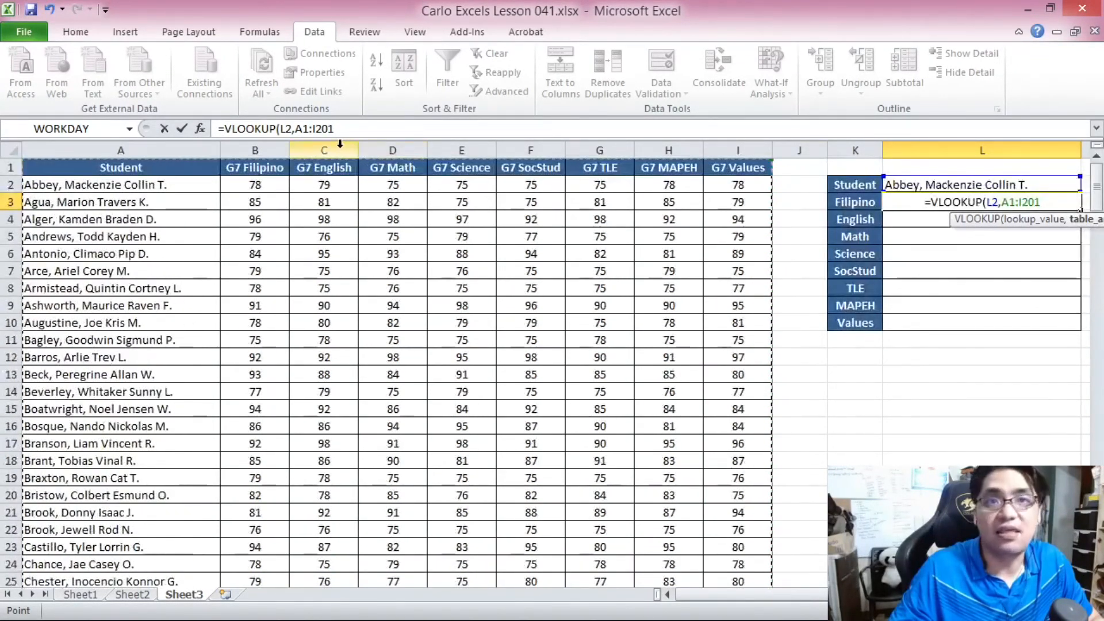
Step: Make the table range absolute as $A$1:$I$201 and complete L3's formula with column index 2 and FALSE for an exact match
click(304, 129)
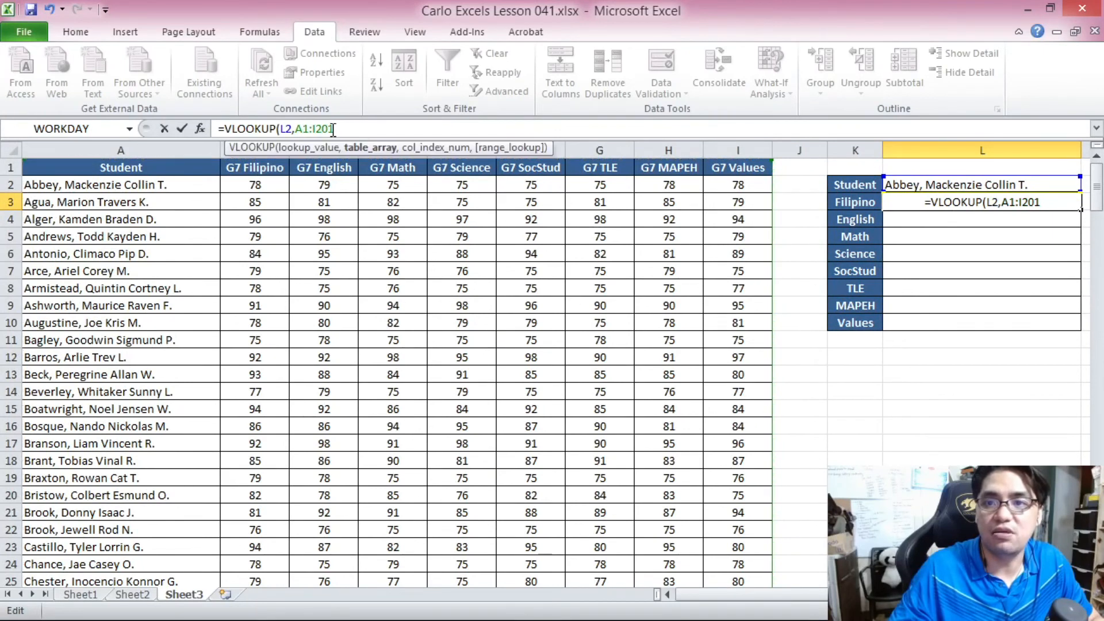
key(F4)
key(F4)
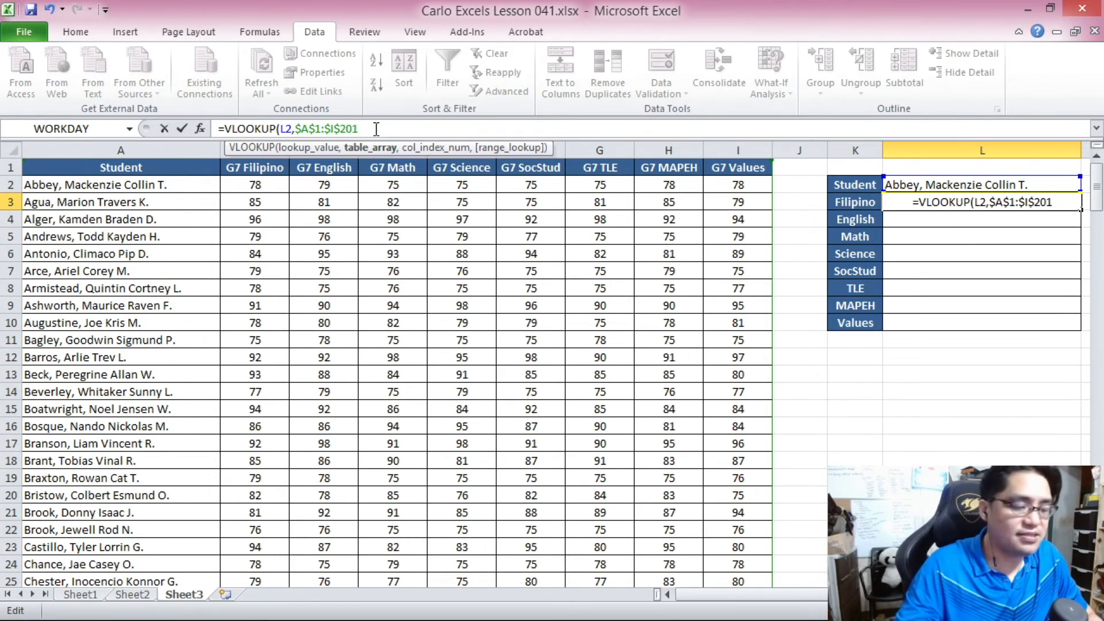
text(,)
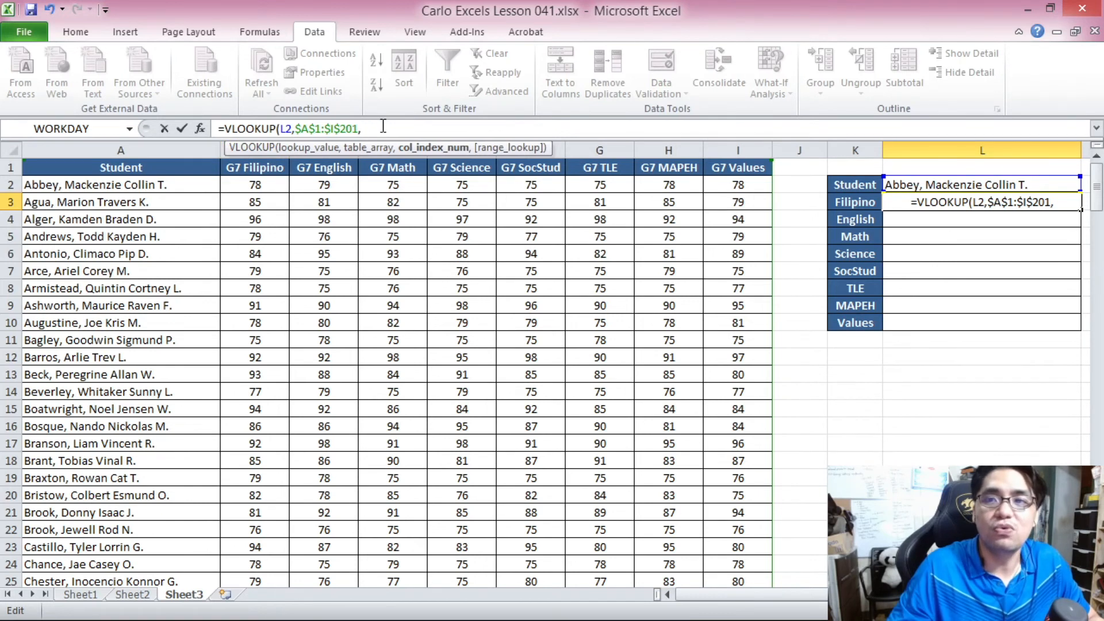
text(2,)
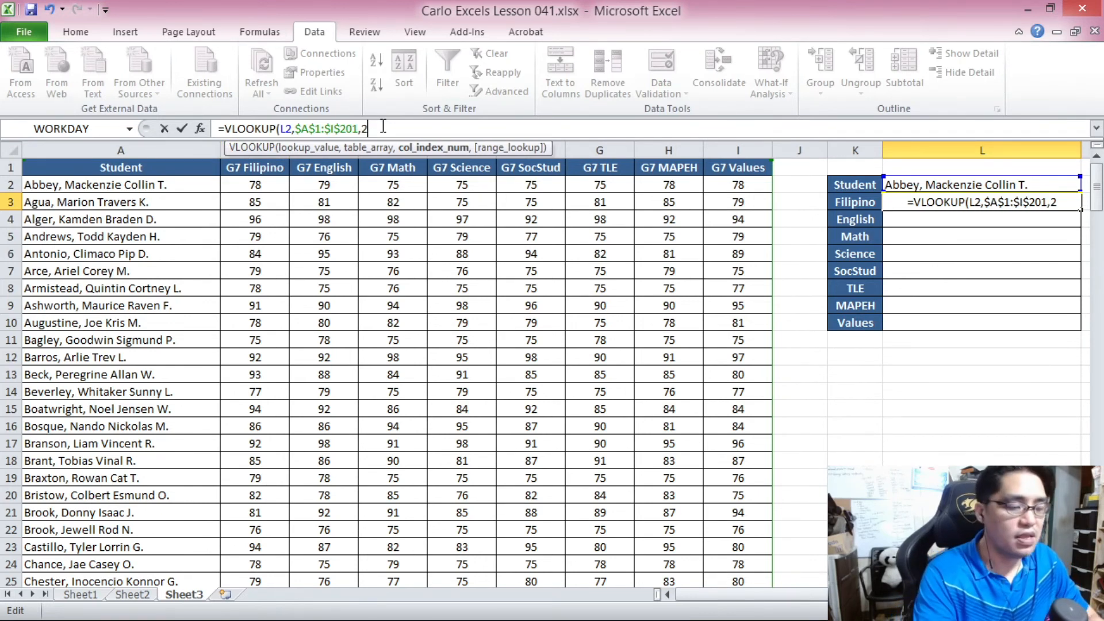
text(FALSE)
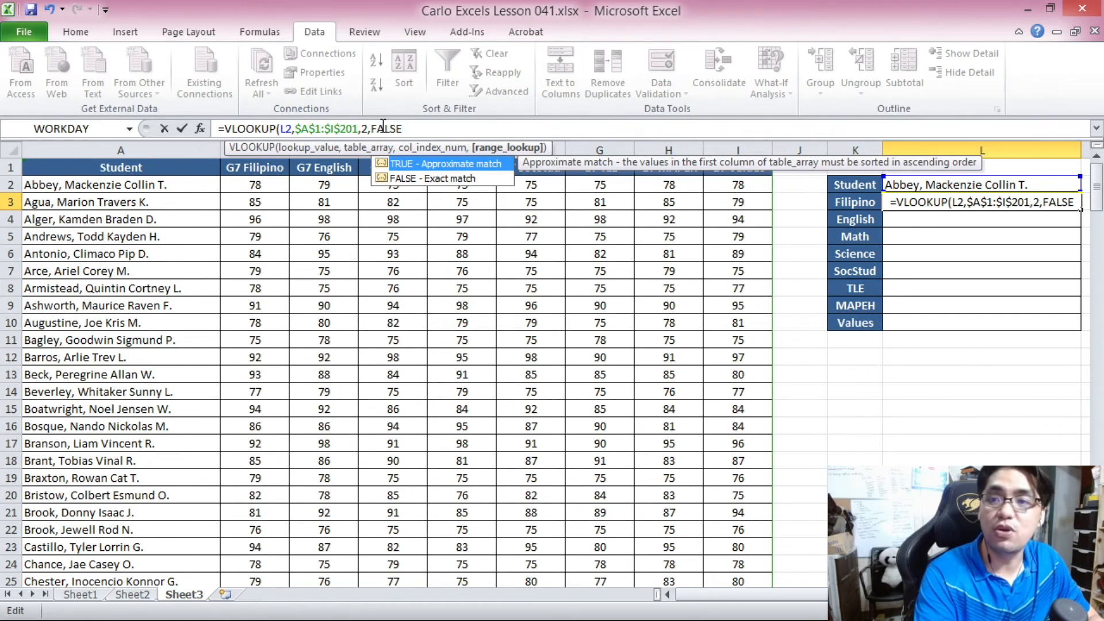
text())
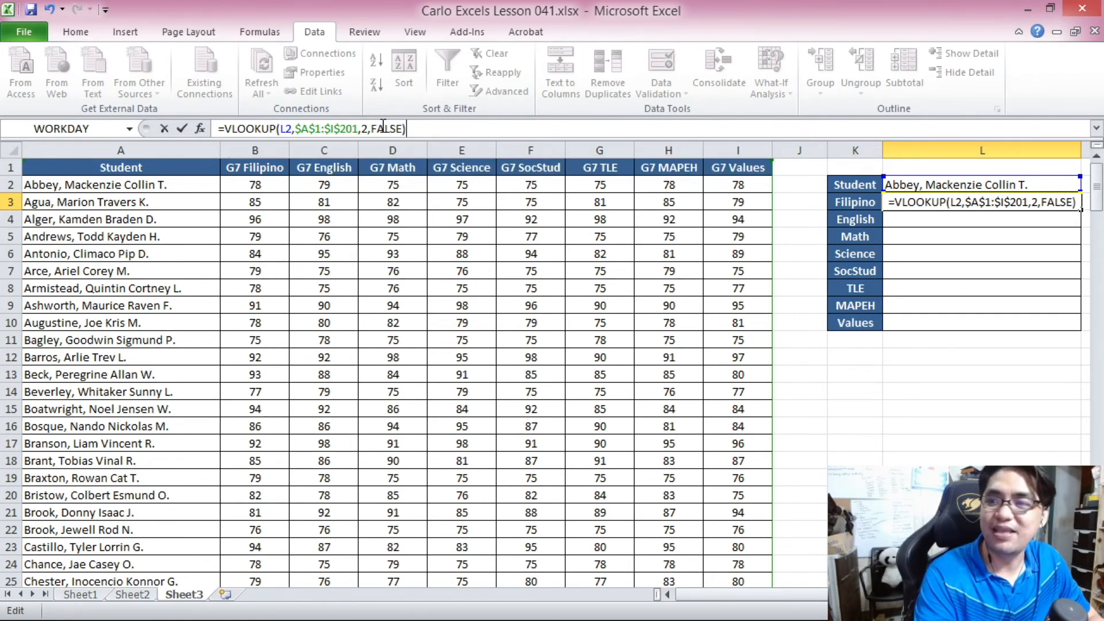
key(Return)
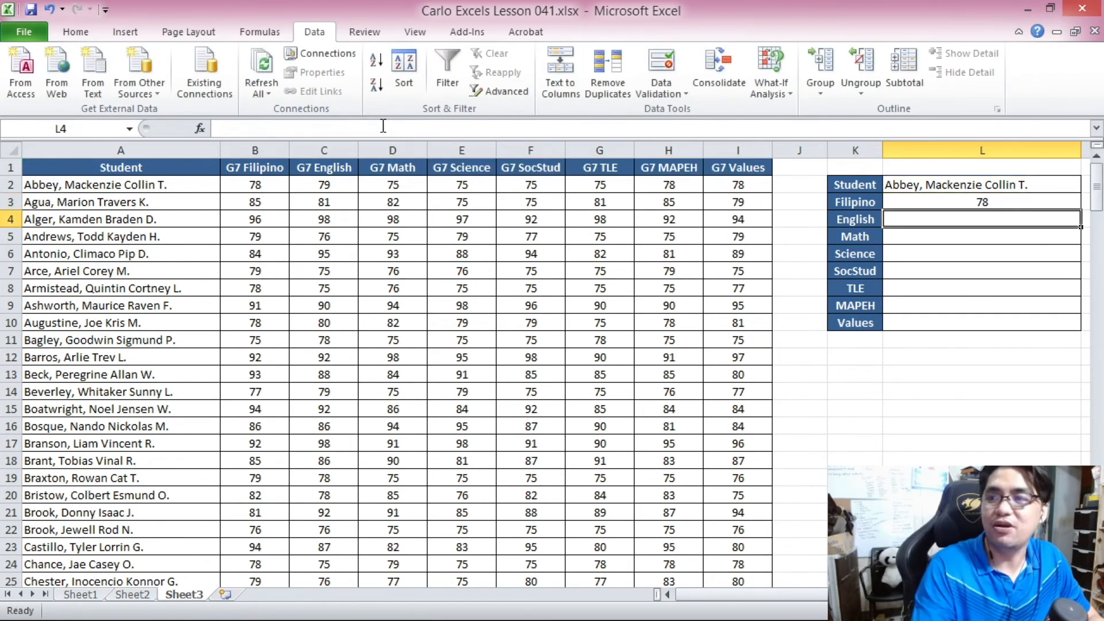
Step: Compare the Filipino grade in L3 with B2, and copy the full VLOOKUP formula text from L3
click(1001, 202)
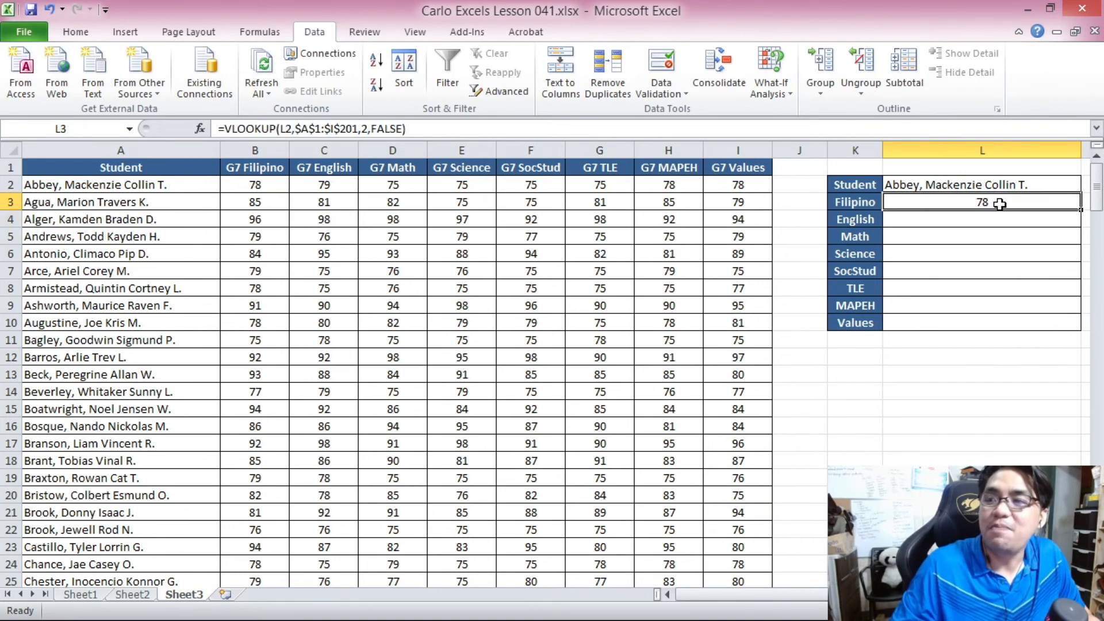
click(252, 189)
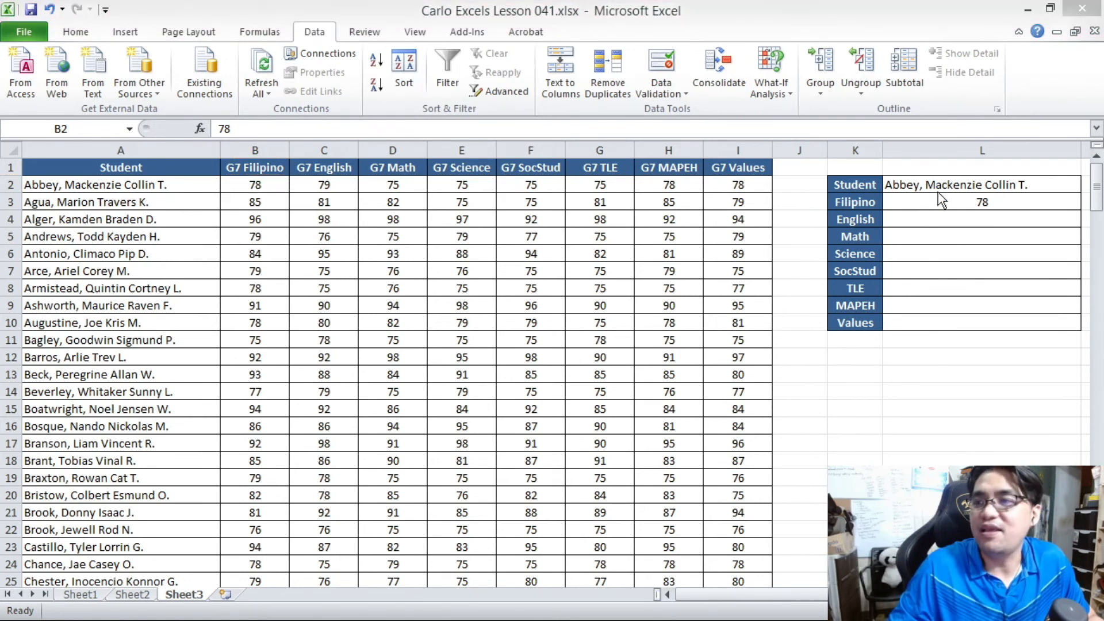
click(956, 201)
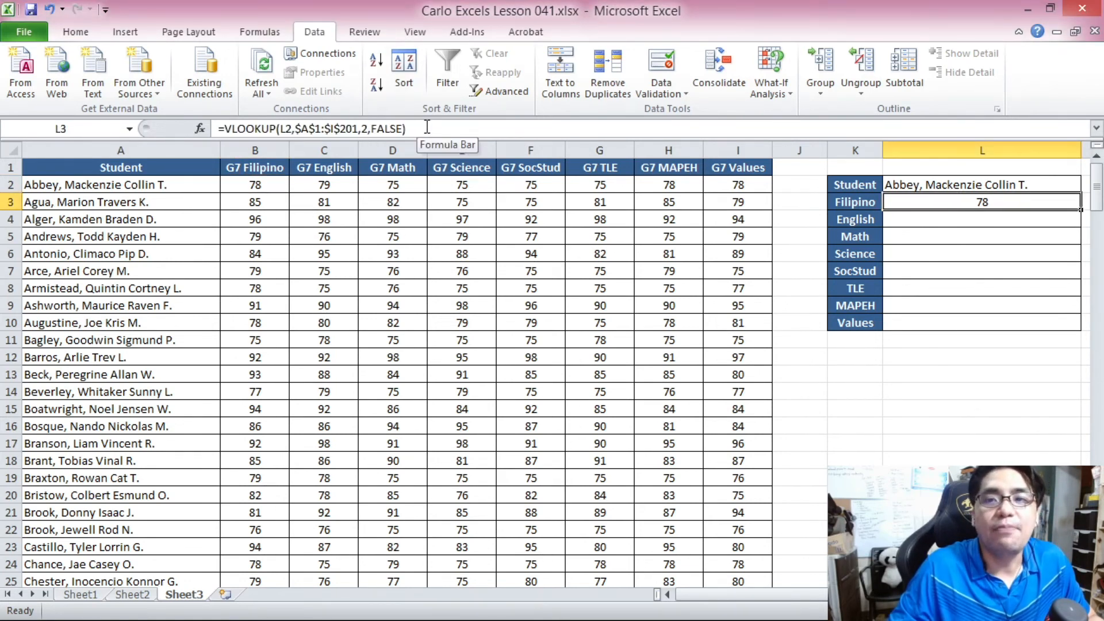
drag(428, 127, 220, 134)
right_click(229, 135)
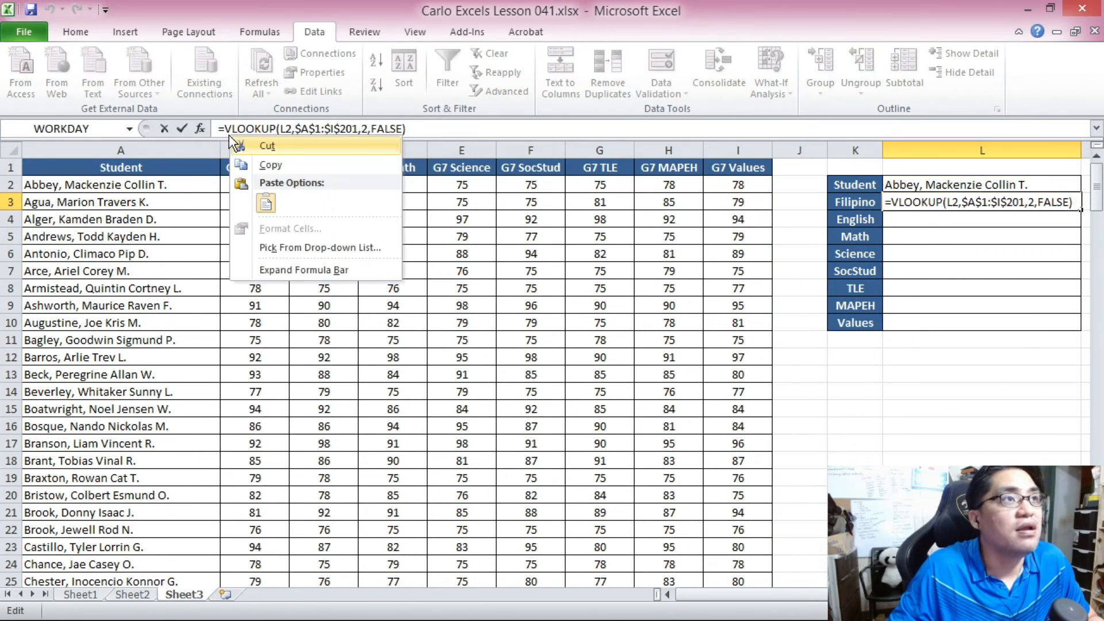
click(263, 164)
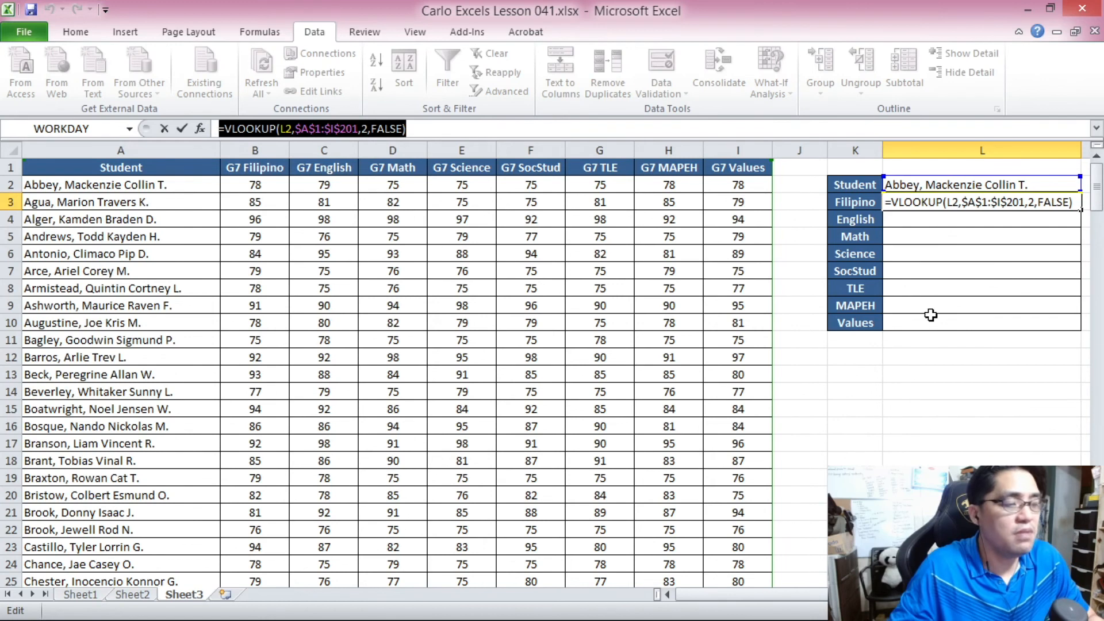
key(Escape)
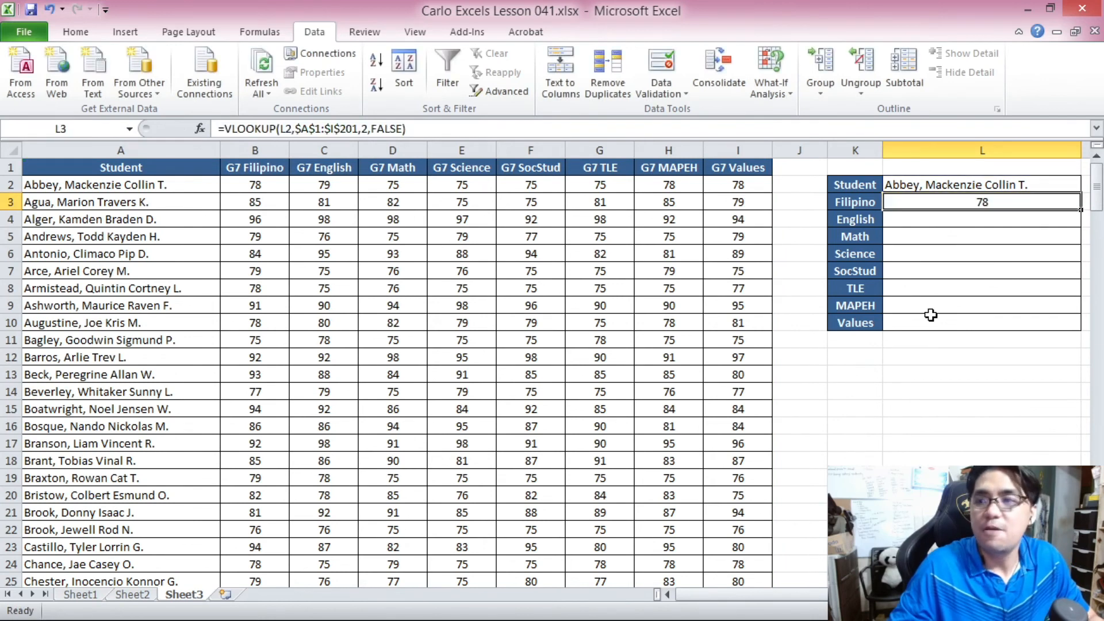
Step: Go through the blank grade cells L4:L10 for the remaining subjects from English to Values
click(916, 221)
click(922, 236)
click(924, 253)
click(922, 272)
click(920, 289)
click(918, 301)
click(915, 330)
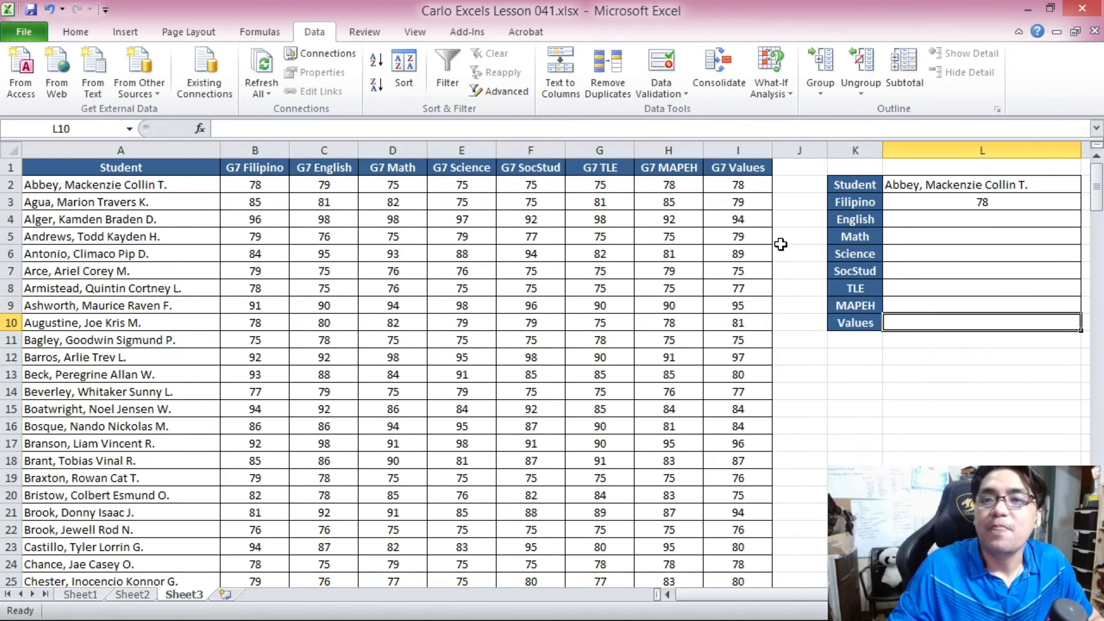
Step: Paste the copied VLOOKUP formula into the English cell L4 and set its column index to 3
double_click(918, 221)
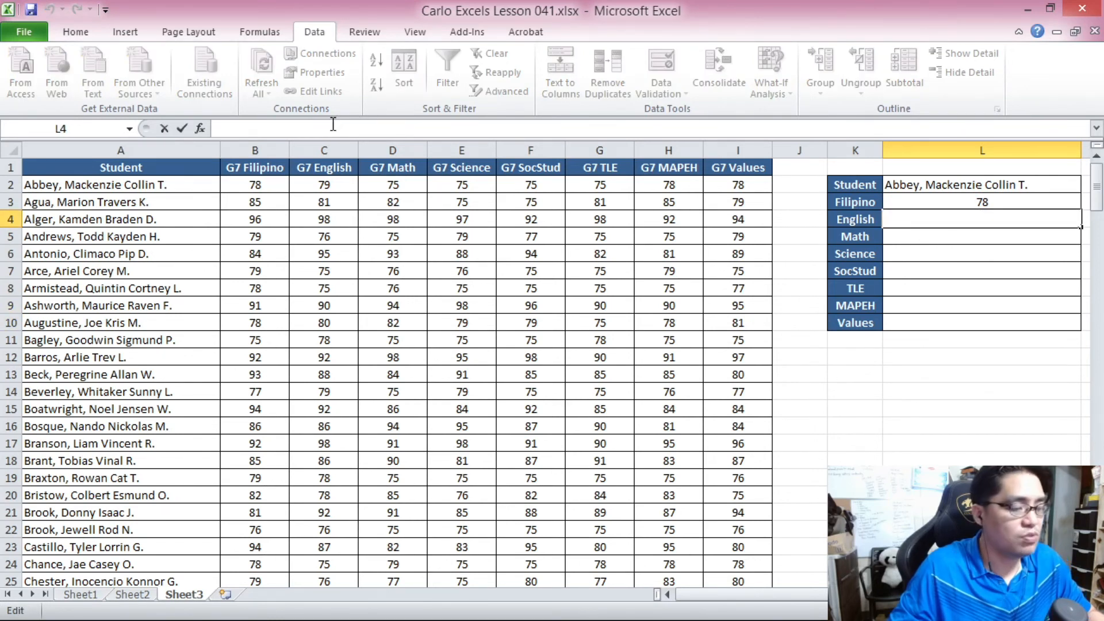
key(ctrl+v)
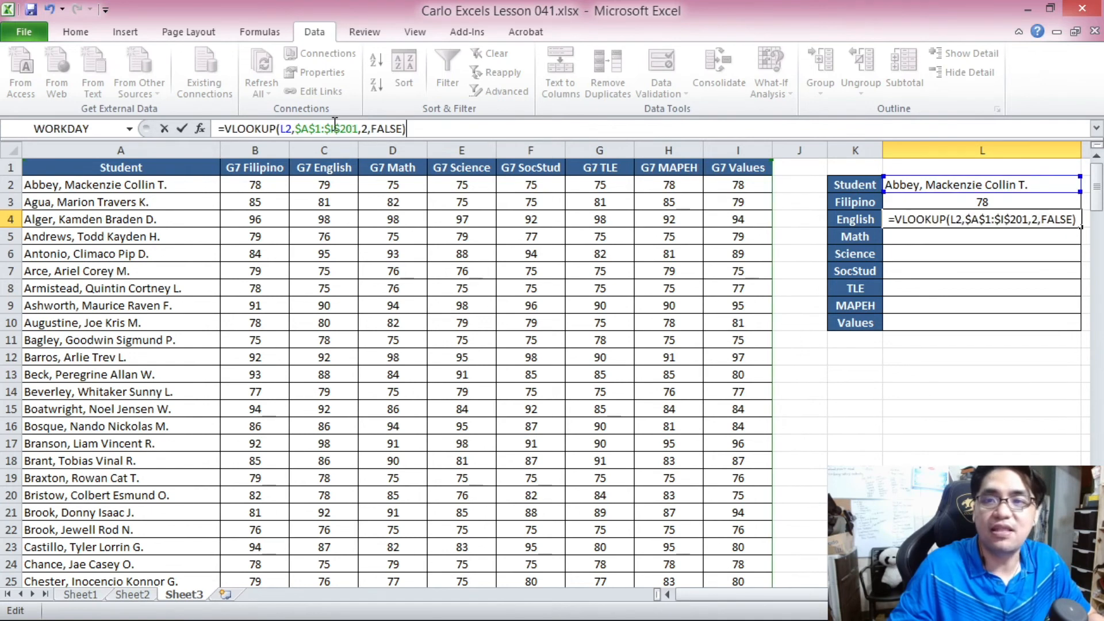
double_click(365, 128)
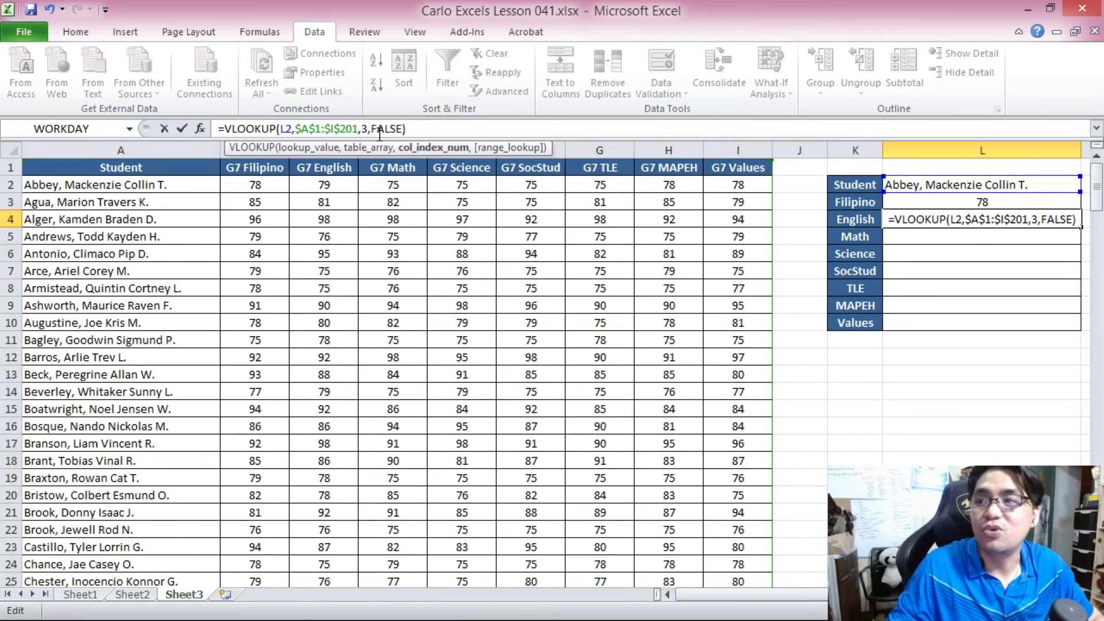
key(Return)
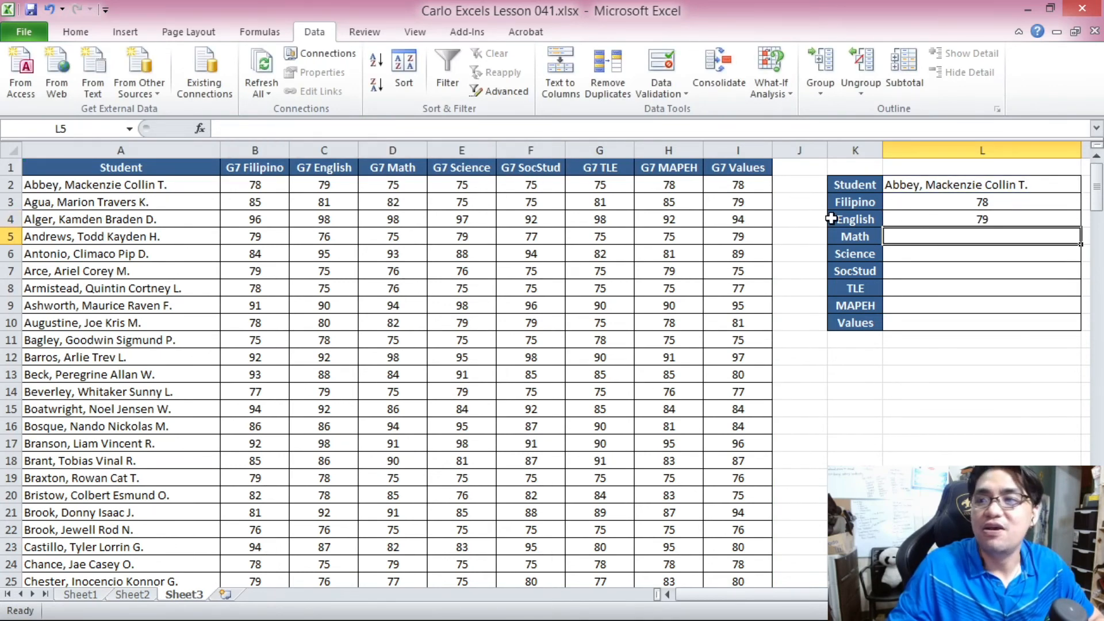
Step: Paste the VLOOKUP formula into L5 and L6, pointing L5 at the Math column and setting L6's Science column index to 5
click(289, 135)
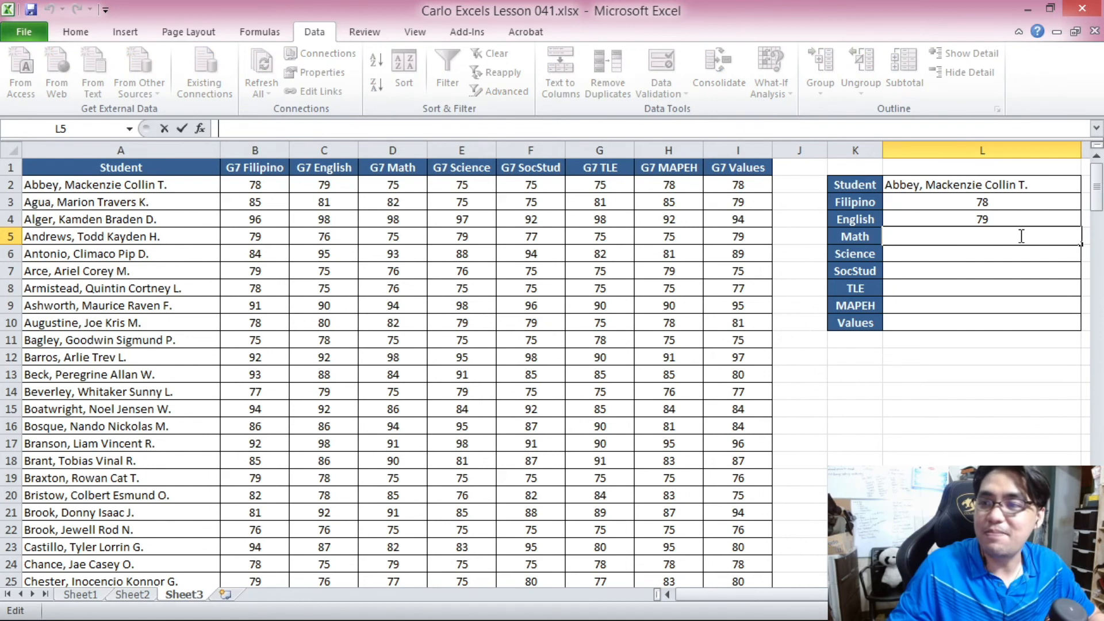
key(ctrl+v)
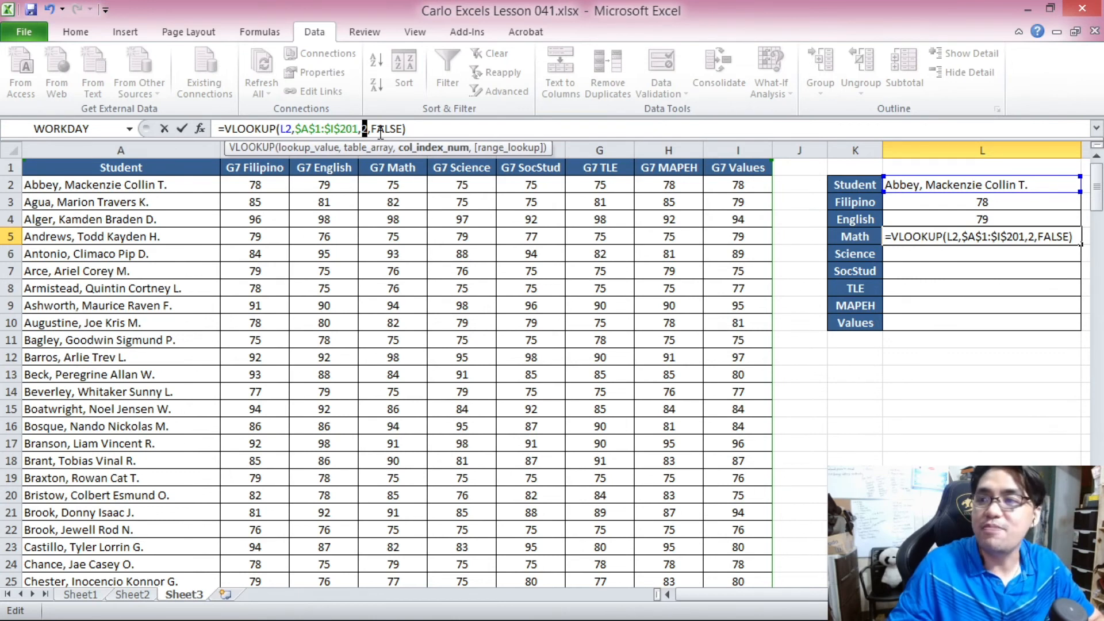
key(Return)
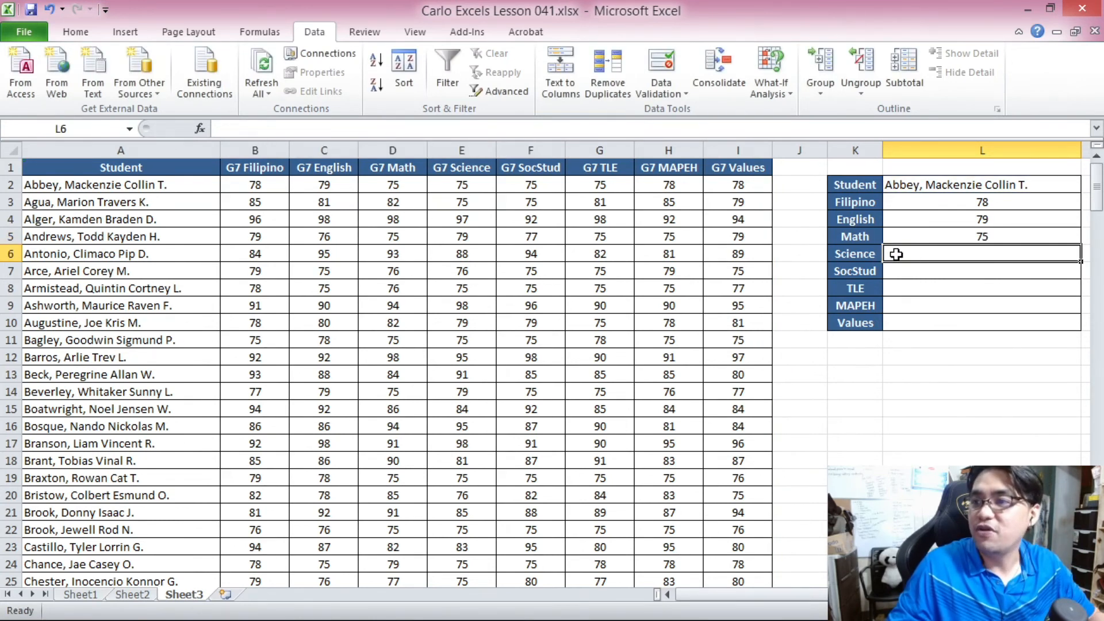
key(ctrl+v)
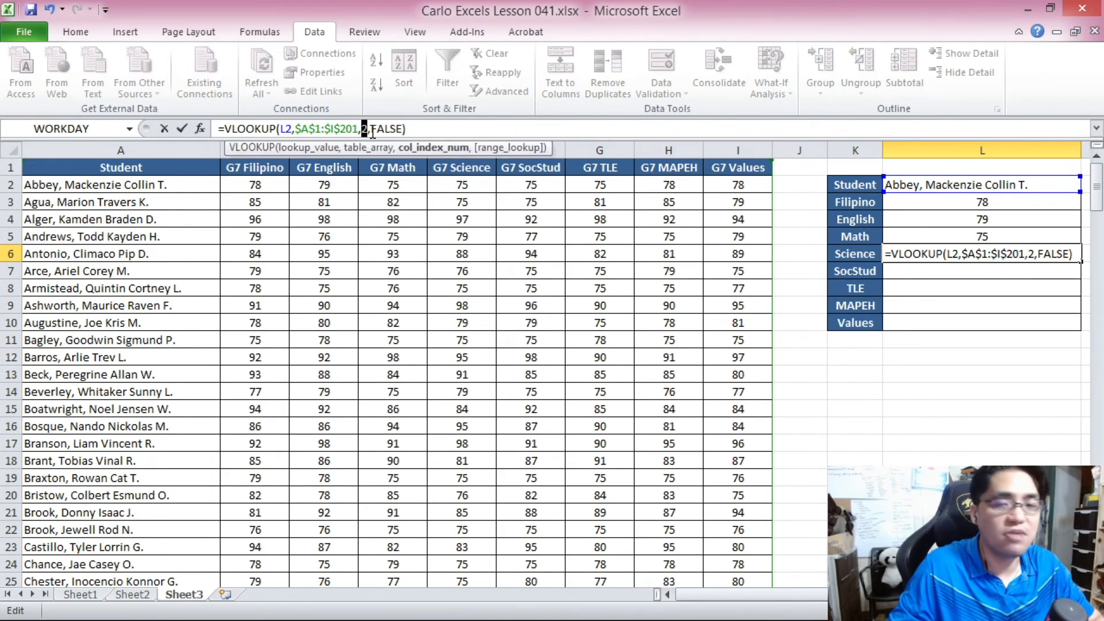
text(5)
key(Return)
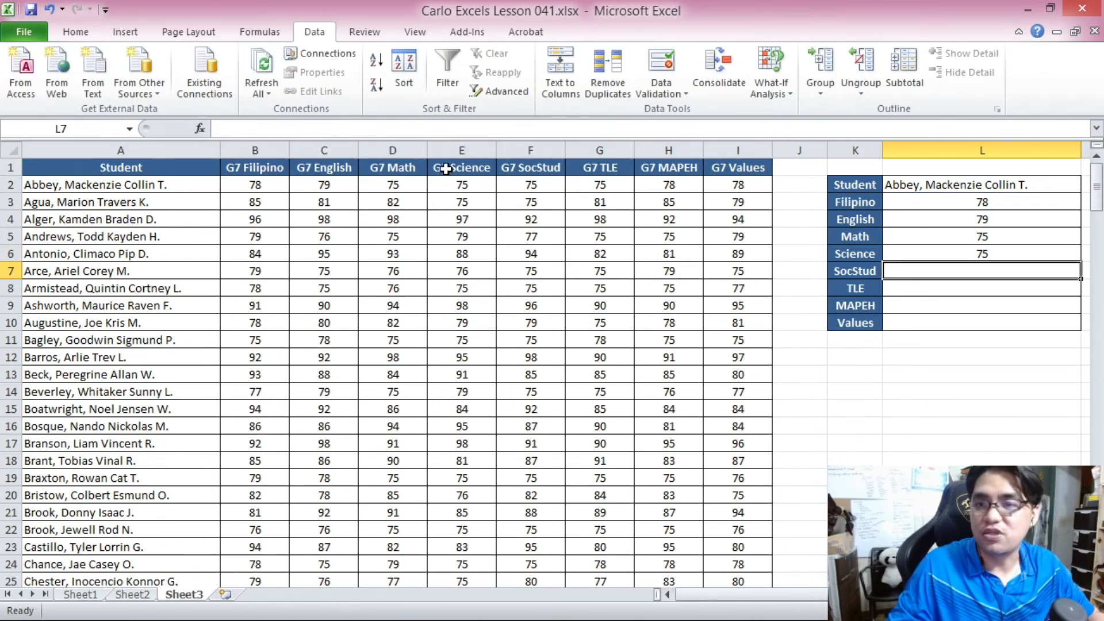
Step: Paste the VLOOKUP formula into L7 and L8, with column index 6 for SocStud and 7 for TLE
key(ctrl+v)
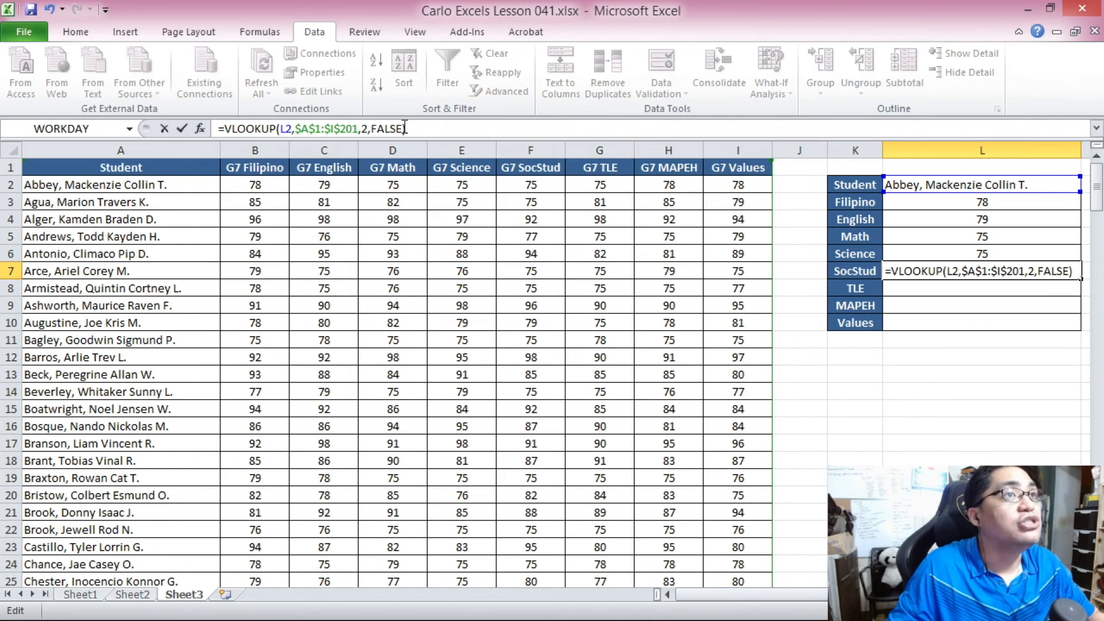
text(6)
key(Return)
click(440, 128)
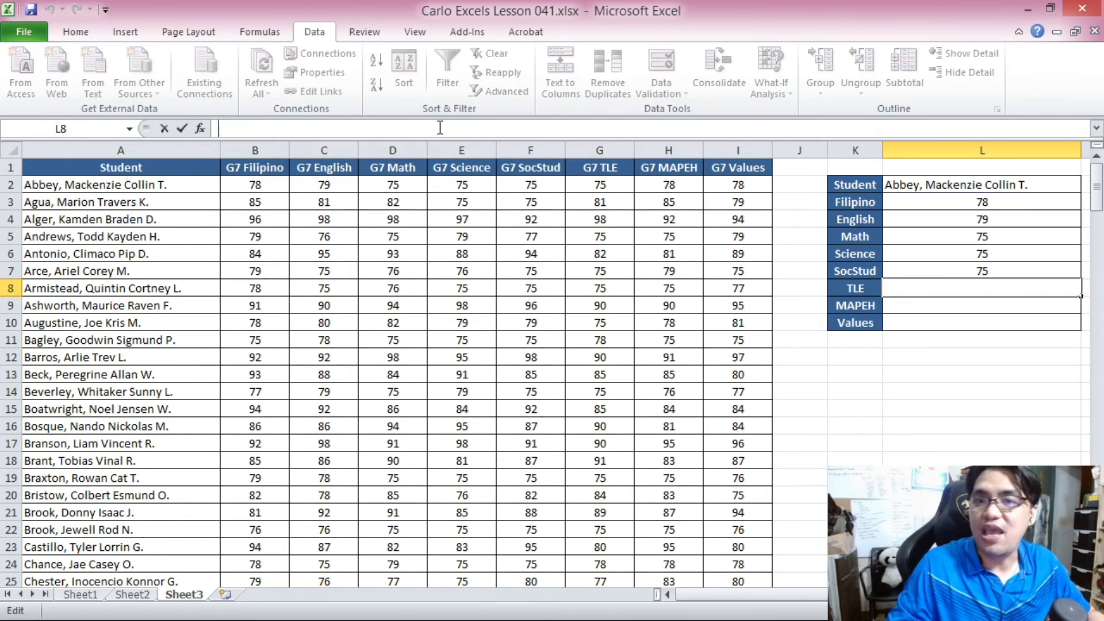
key(ctrl+v)
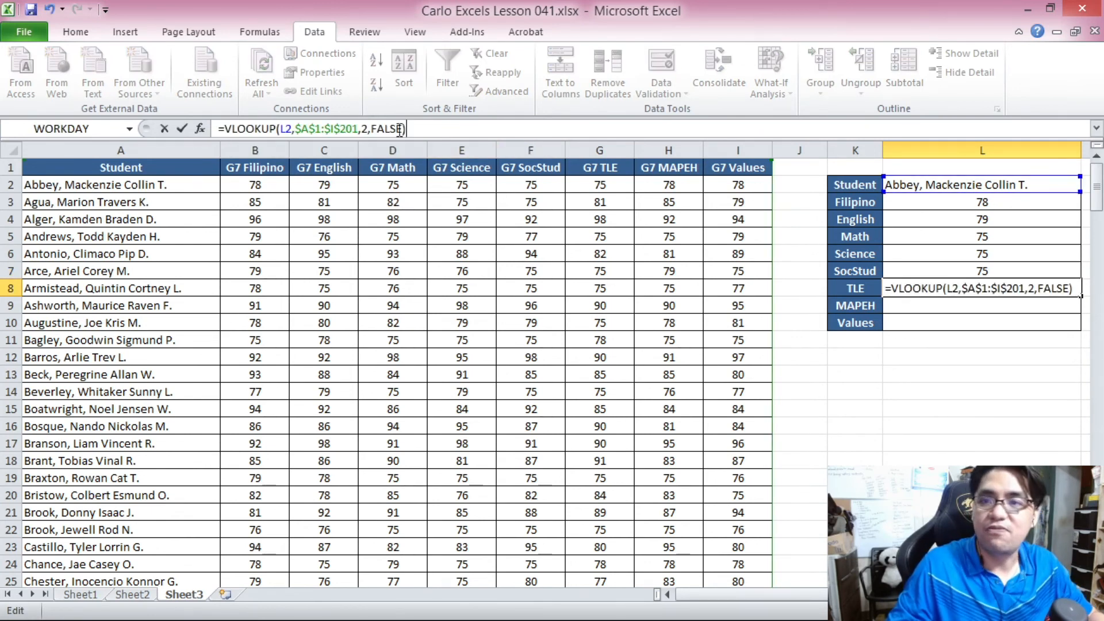
double_click(365, 129)
text(7)
key(Return)
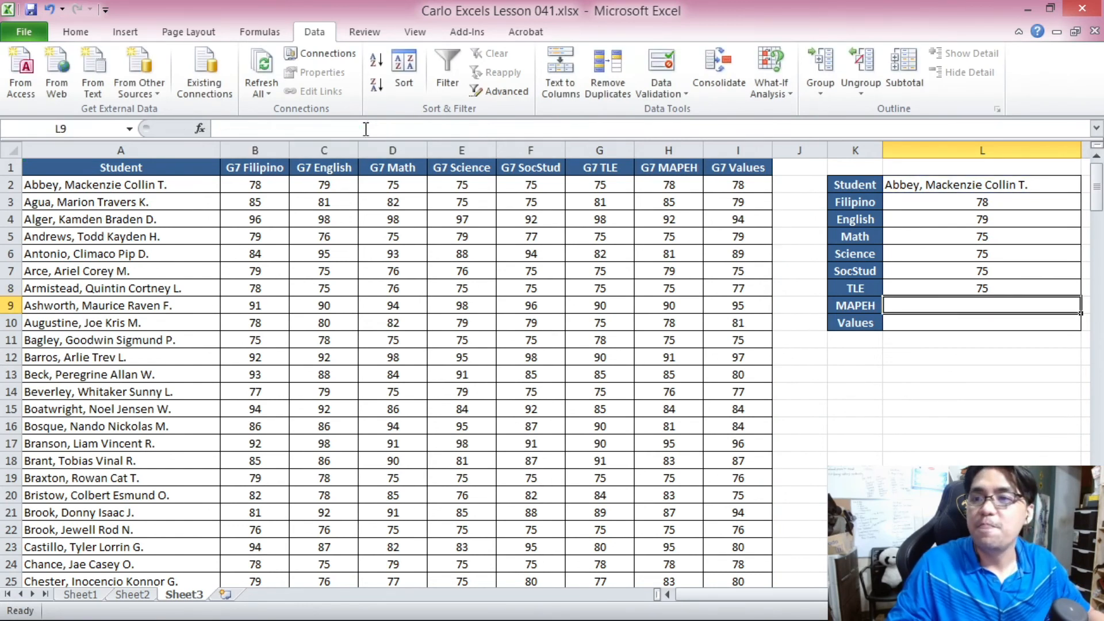
Step: Paste the VLOOKUP formula into L9 and L10, with column index 8 for MAPEH and the Values column's index for Values
click(414, 127)
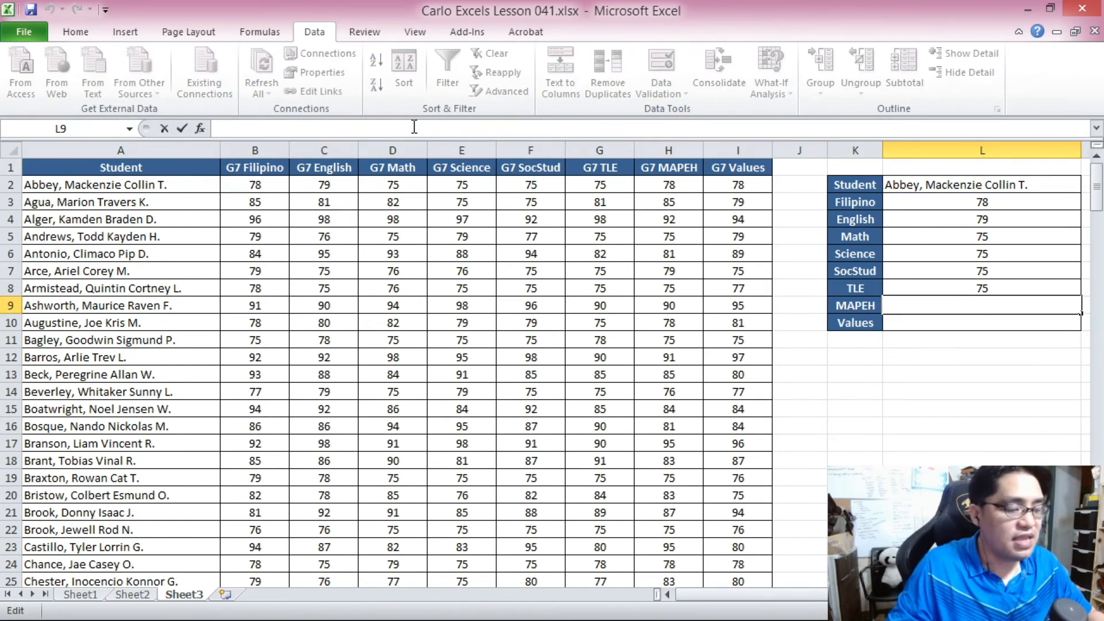
text(=VLOOKUP(L2,$A$1:$I$201,2,FALSE))
double_click(365, 127)
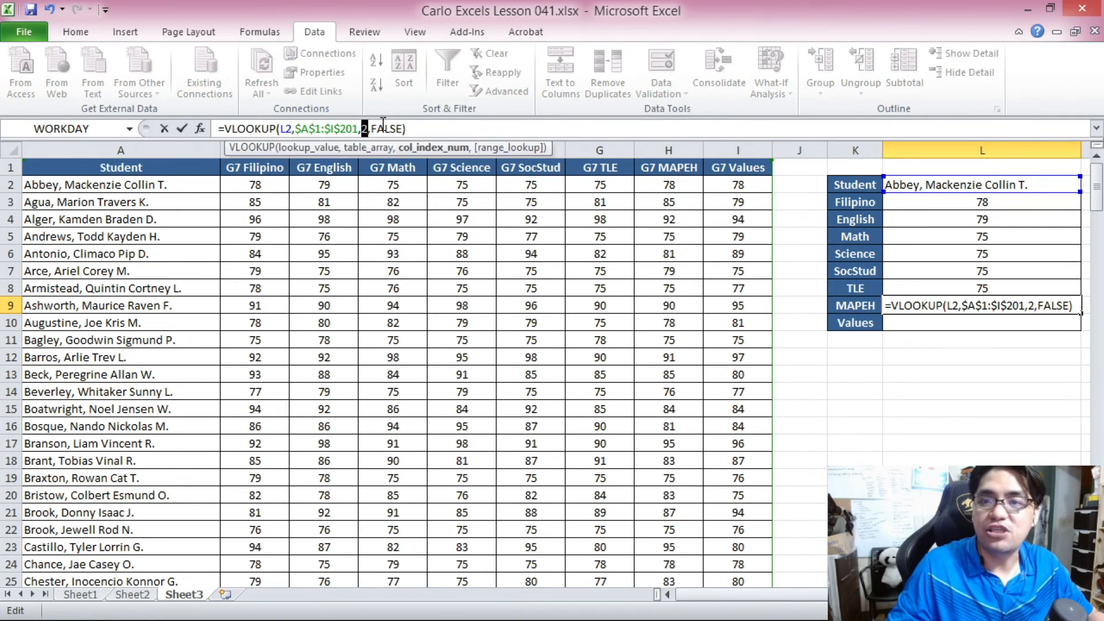
text(8)
key(Return)
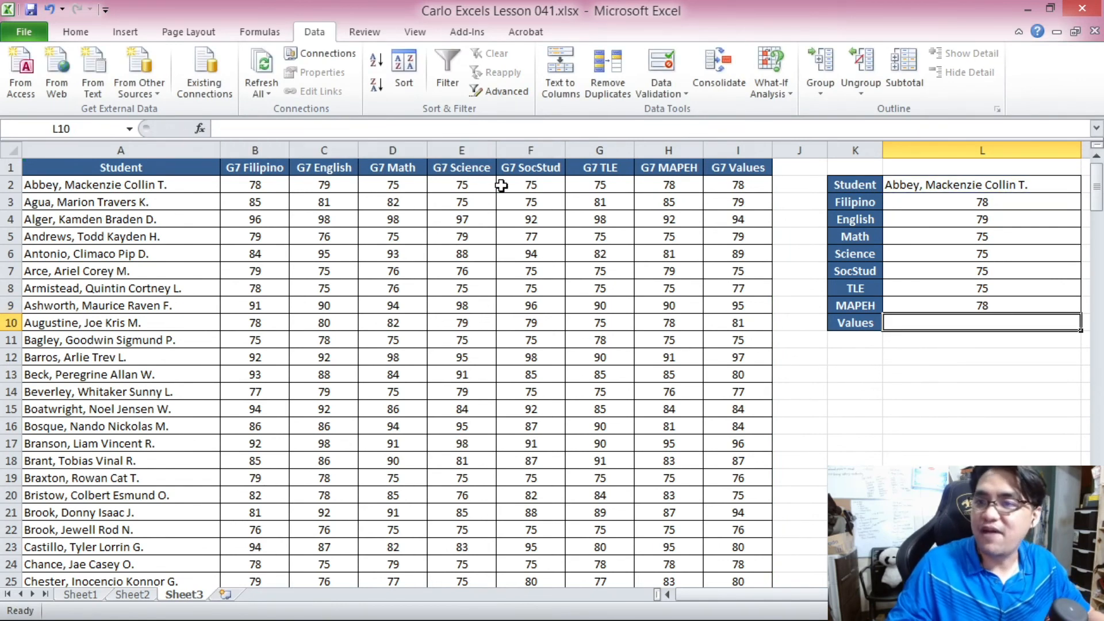
click(391, 122)
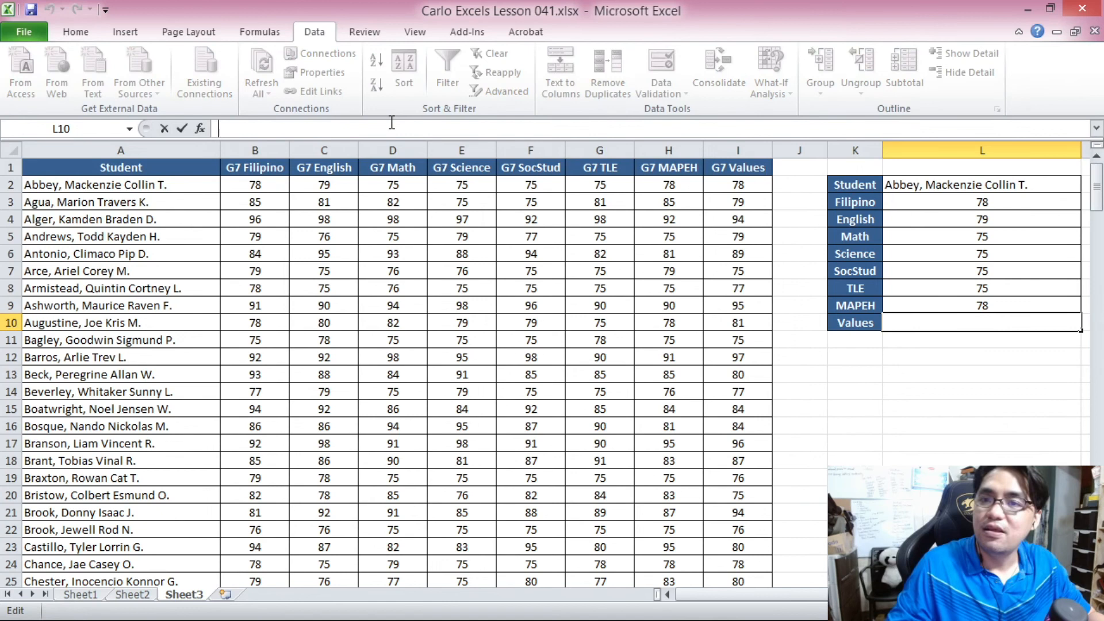
text(=VLOOKUP(L2,$A$1:$I$201,2,FALSE))
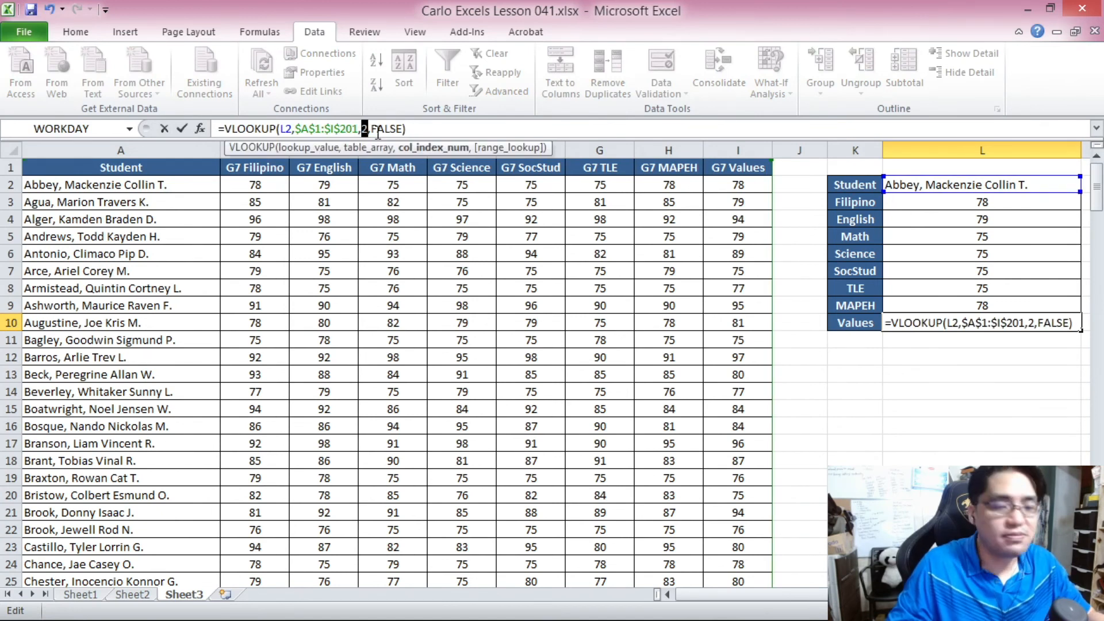
key(Return)
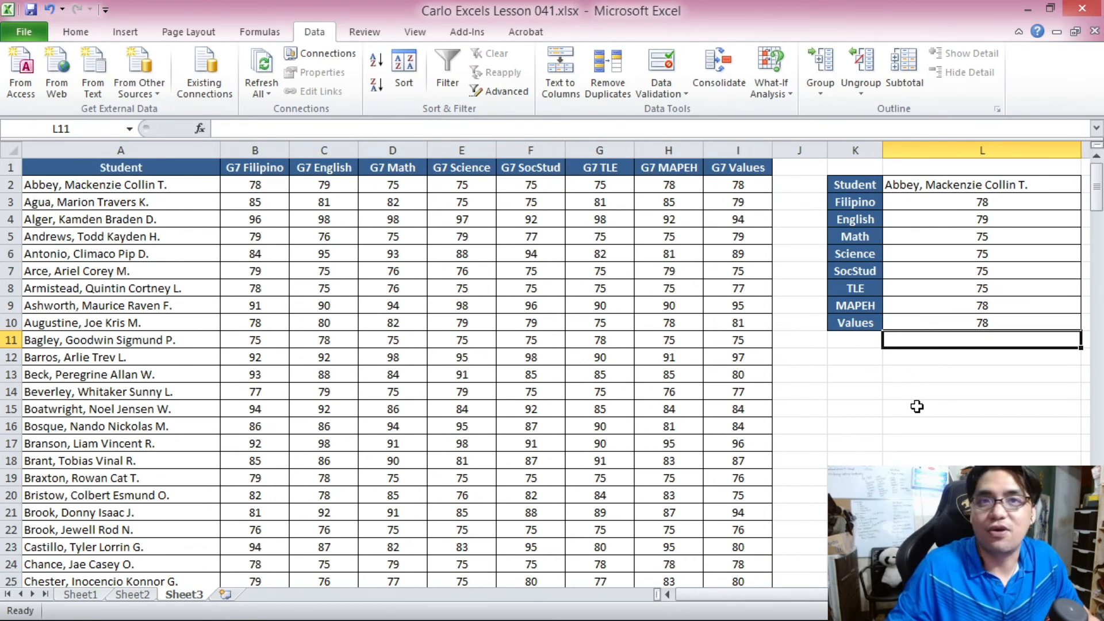
Step: Test the form by choosing the student listed in row 74 from the L2 dropdown and reviewing the grades in L3:L10
click(1042, 188)
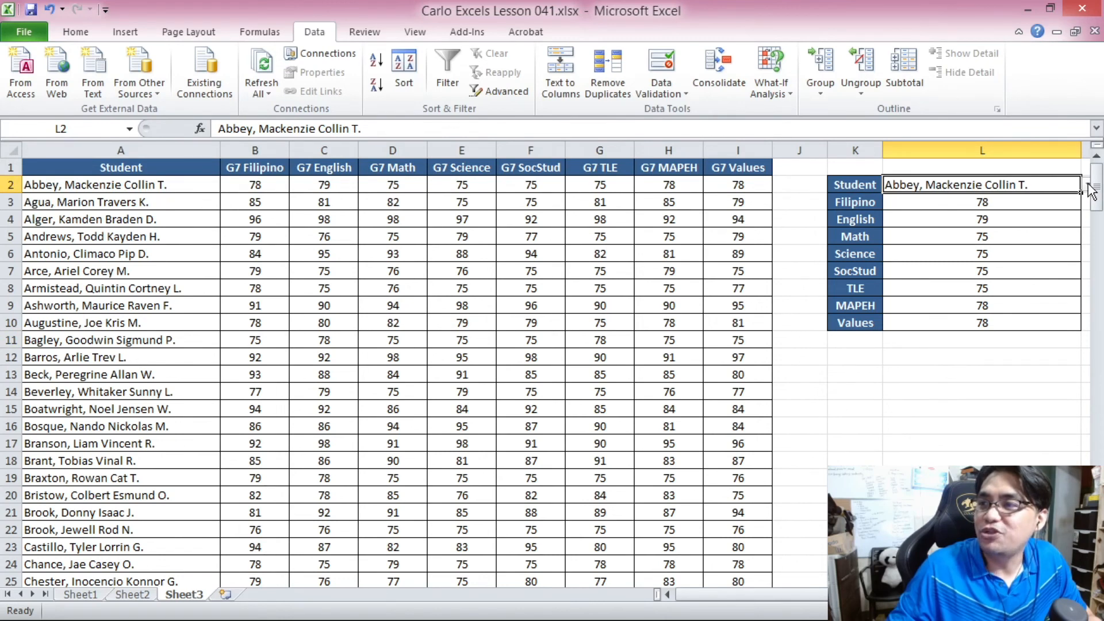
click(1089, 185)
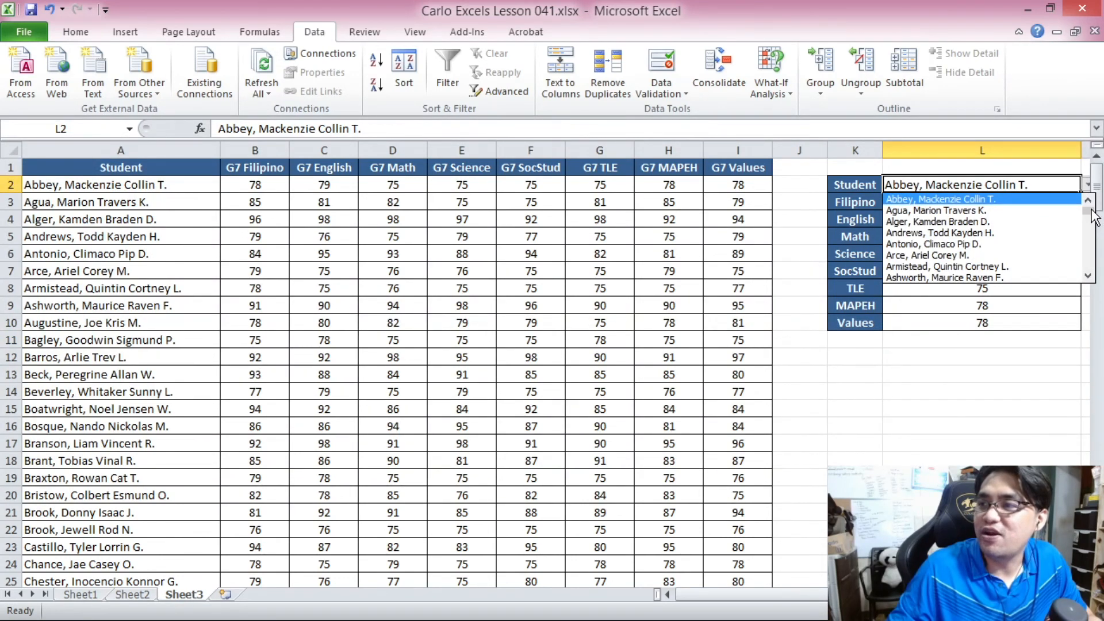
drag(1093, 217, 1092, 236)
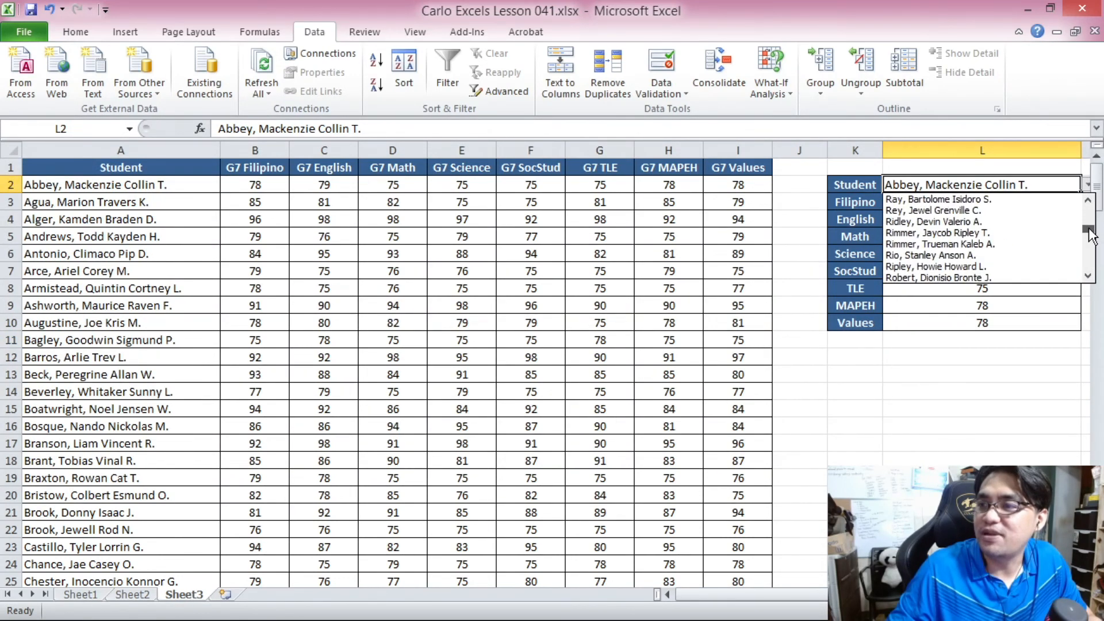
click(1030, 255)
drag(1002, 202, 1021, 328)
click(1003, 341)
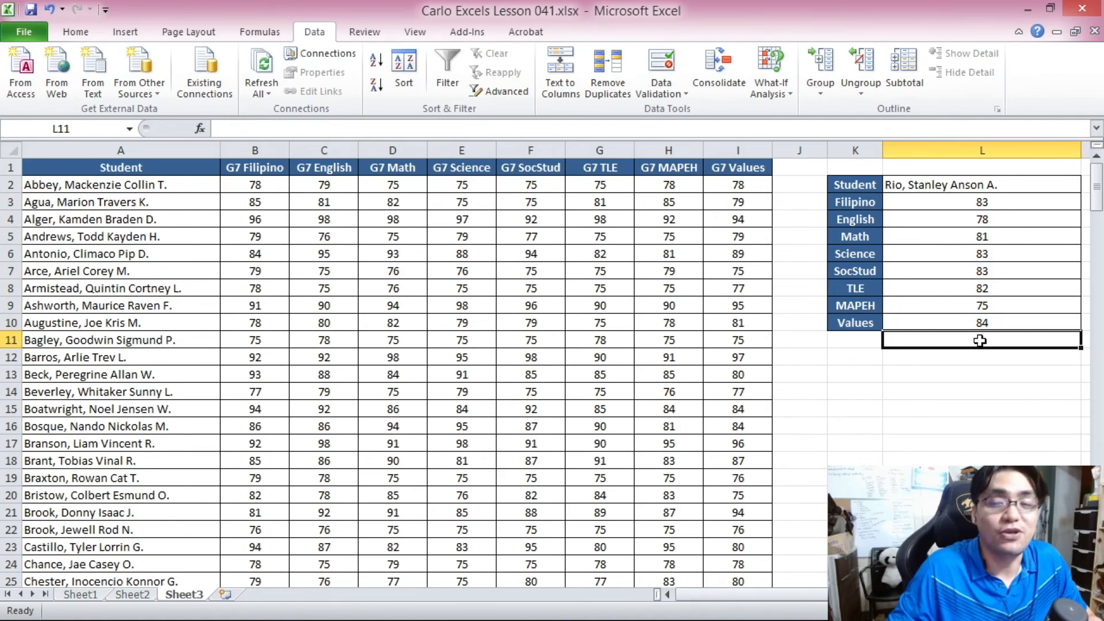
Step: Find the chosen student's record in row 74 and compare the grades in B74:I74 with those returned in the lookup form
click(982, 371)
scroll(180, 214, down, 1)
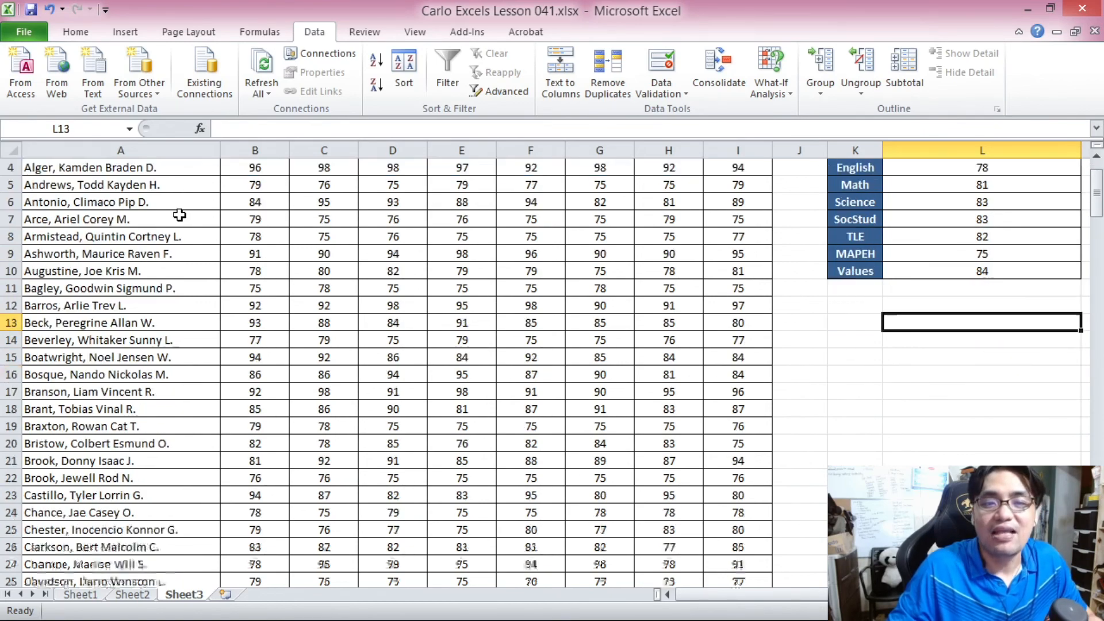
scroll(180, 214, down, 20)
scroll(163, 247, down, 20)
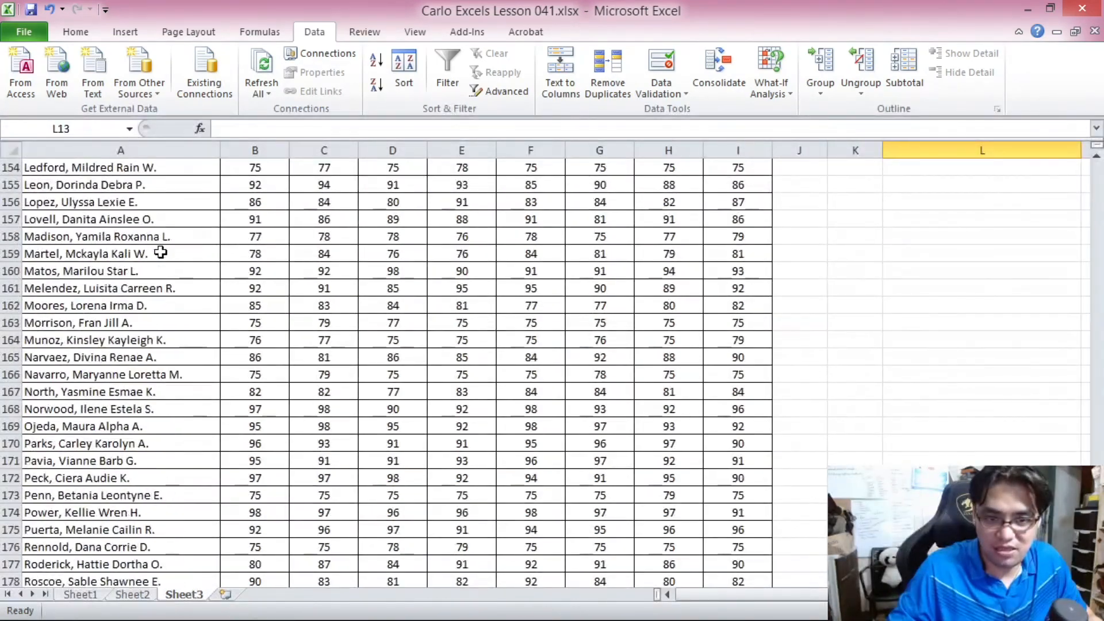
scroll(161, 252, down, 4)
scroll(159, 258, up, 20)
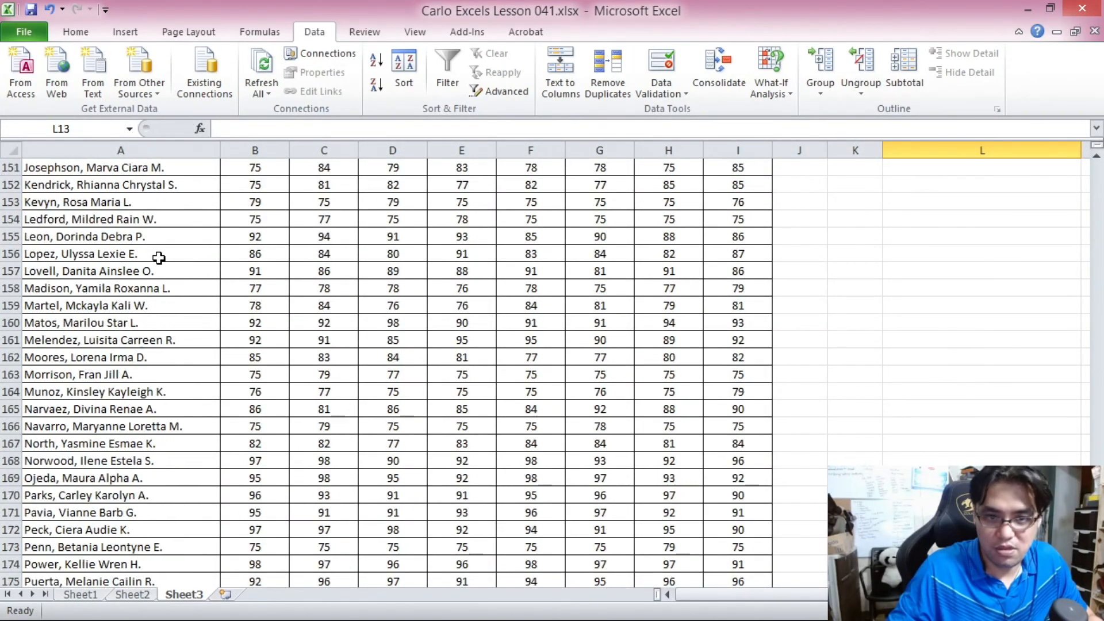
scroll(155, 262, up, 6)
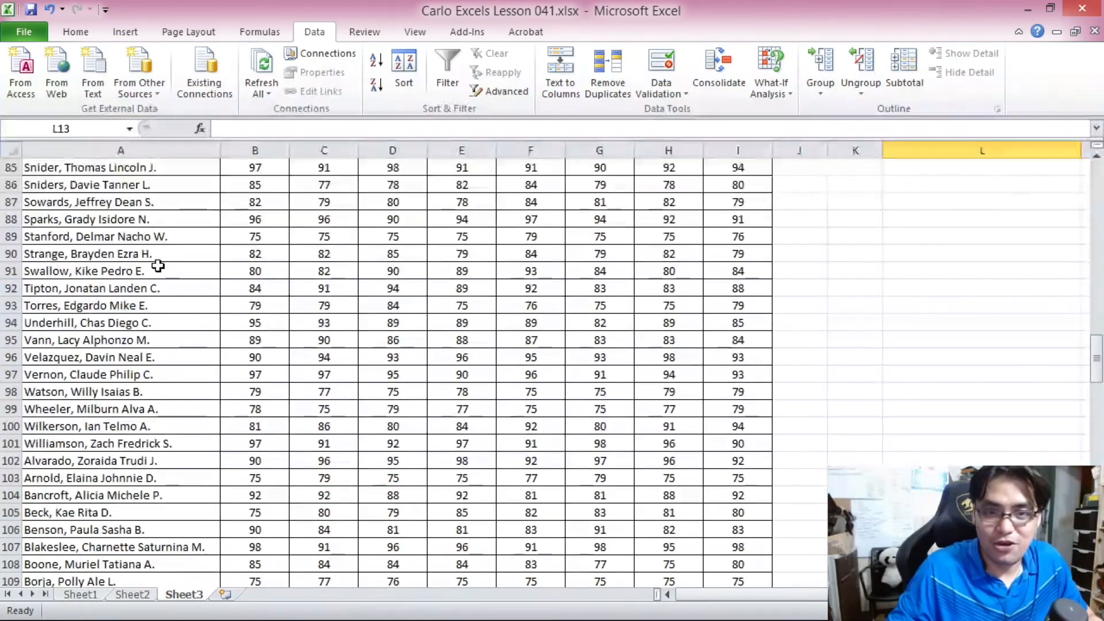
click(6, 184)
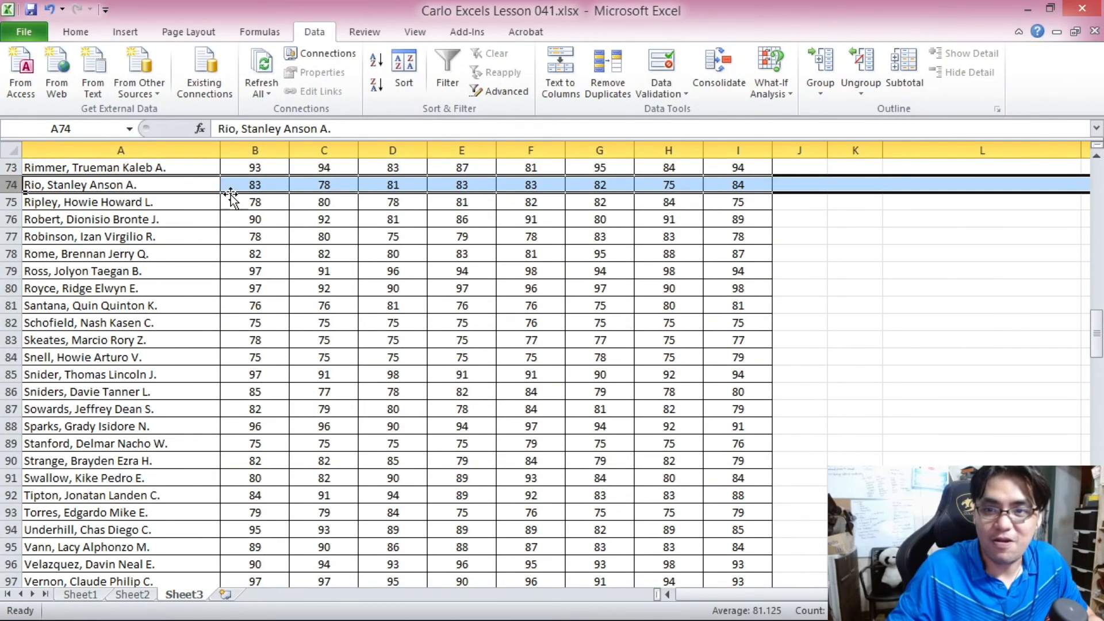
drag(263, 184, 737, 186)
drag(1097, 333, 1097, 172)
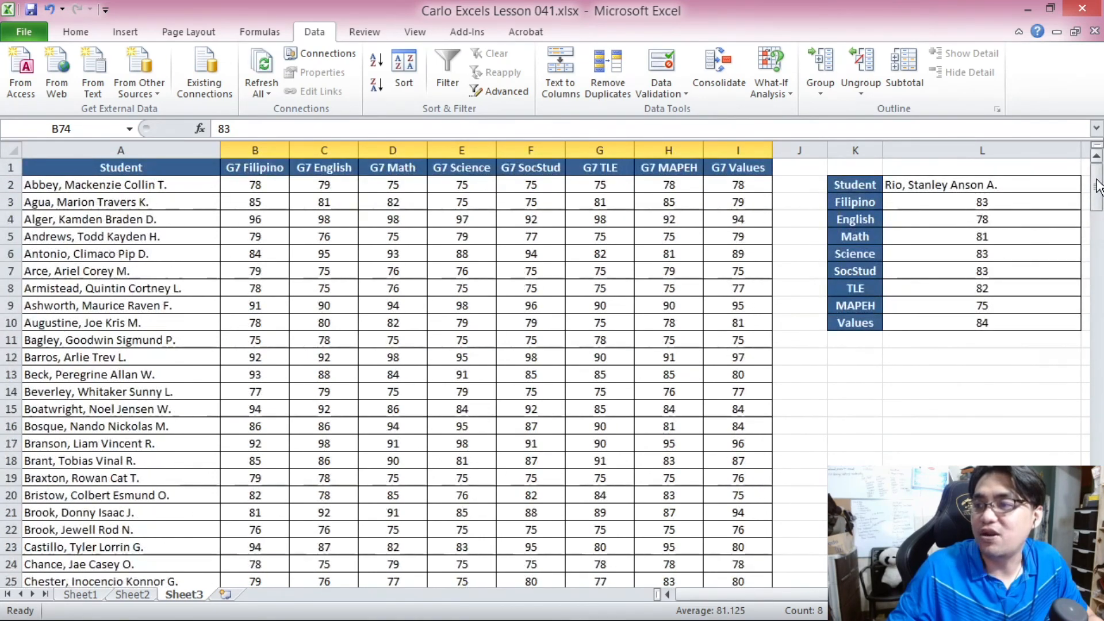
Step: Switch the L2 student dropdown to the student listed in row 78
click(1016, 189)
click(1088, 185)
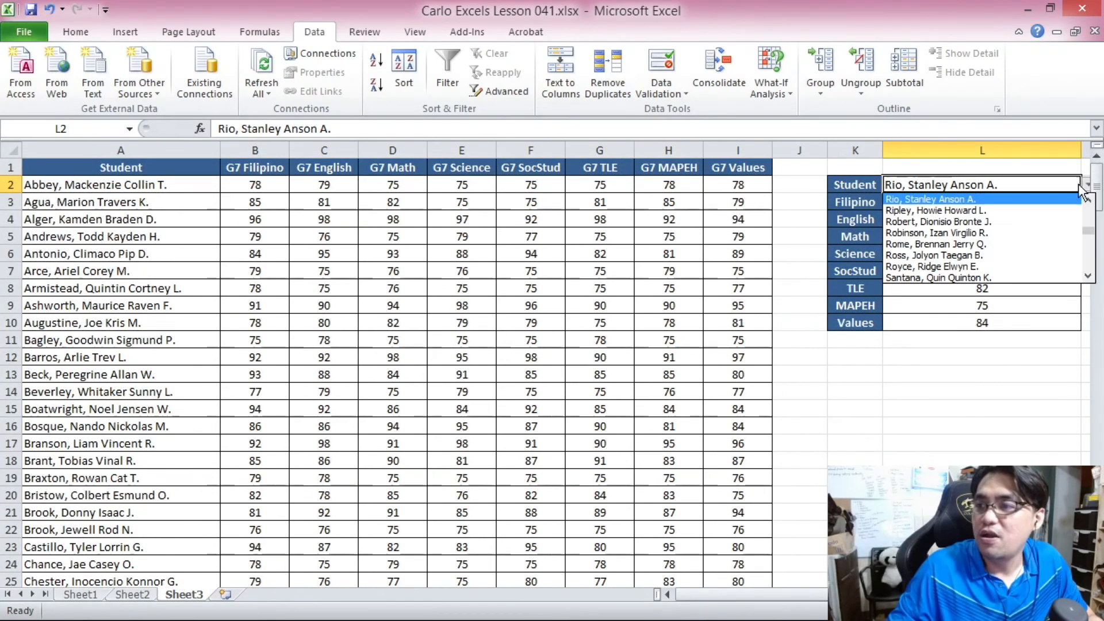
click(1016, 243)
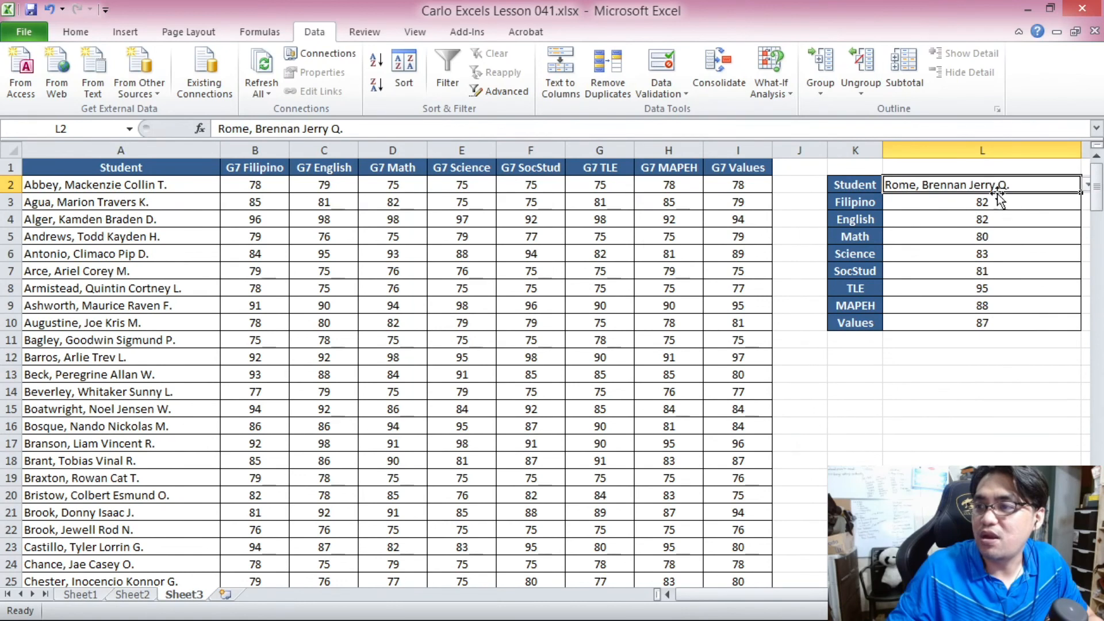
Step: Choose a student near the end of the L2 dropdown list and review the returned grades in L3:L10
click(1088, 184)
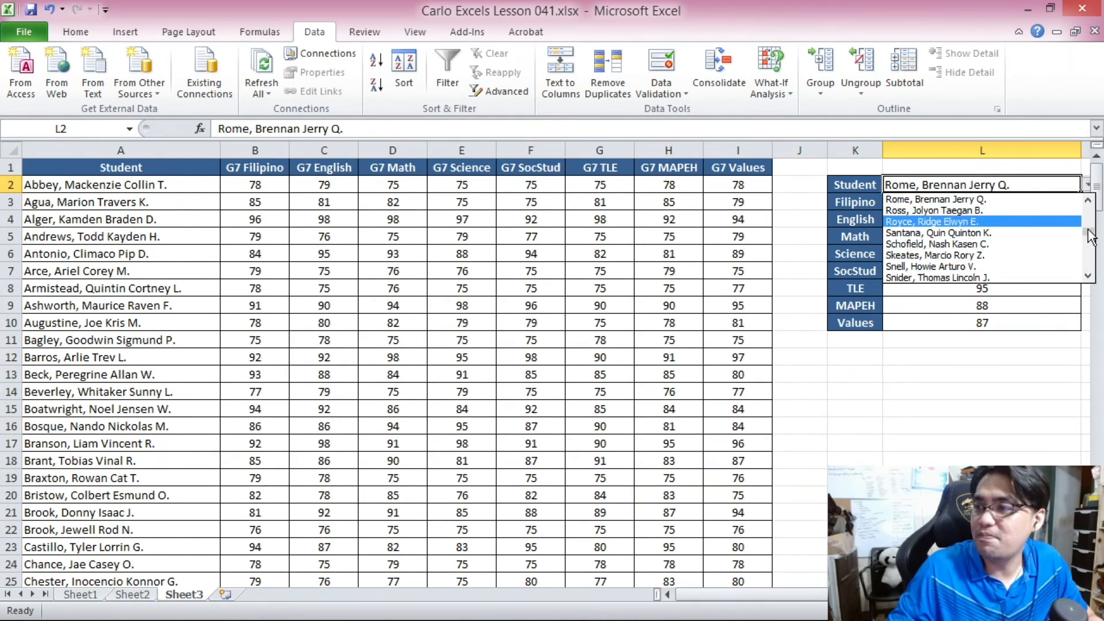
drag(1091, 236, 1093, 275)
click(986, 272)
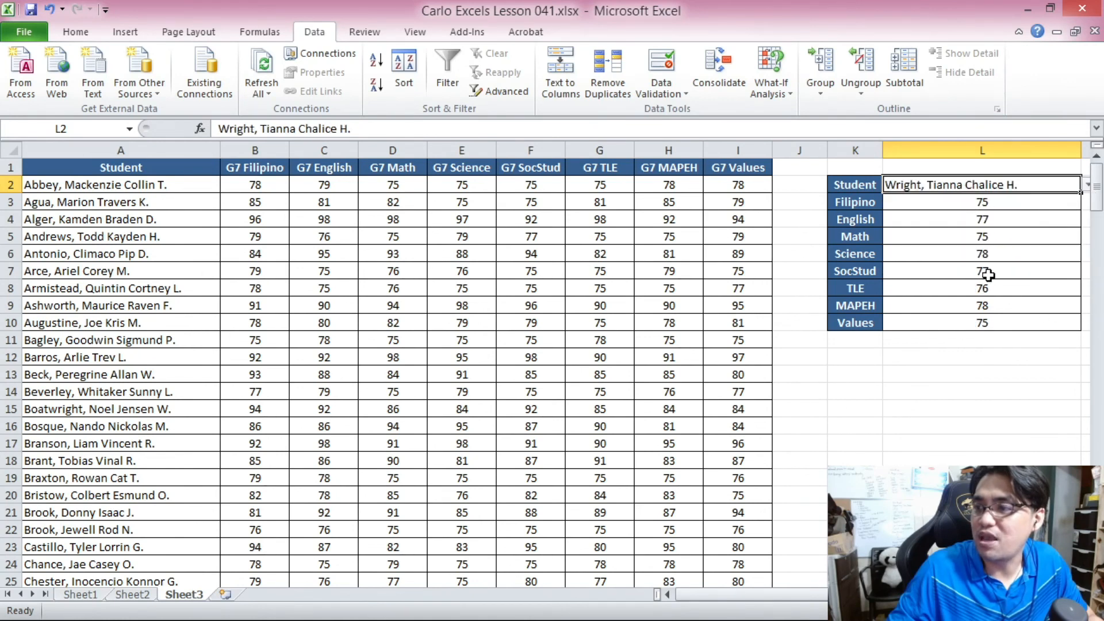
drag(997, 206, 1022, 320)
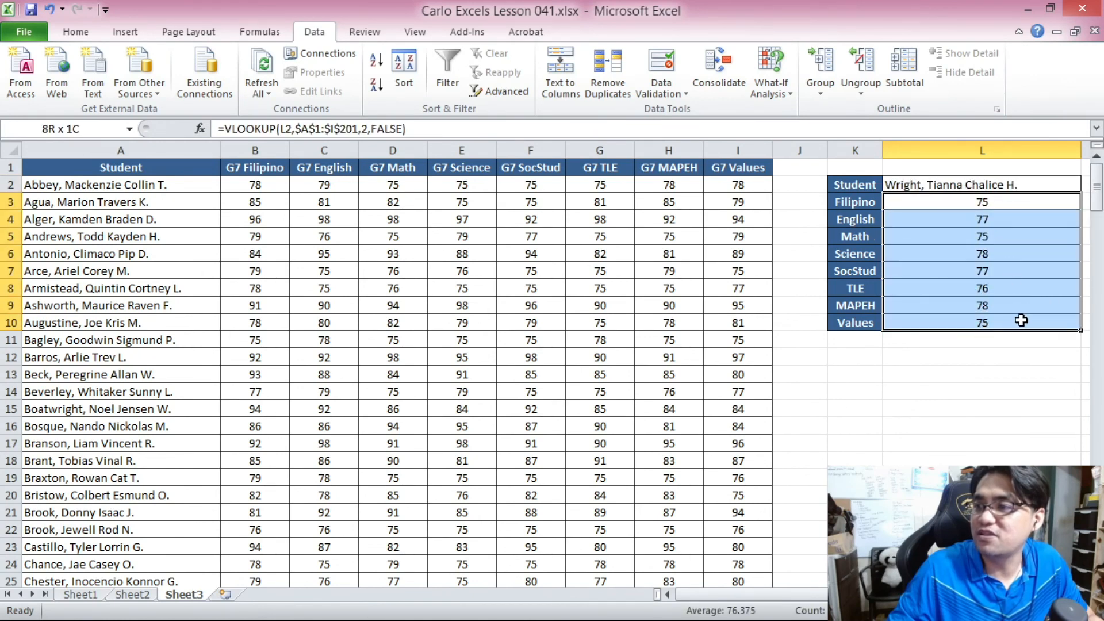
click(143, 164)
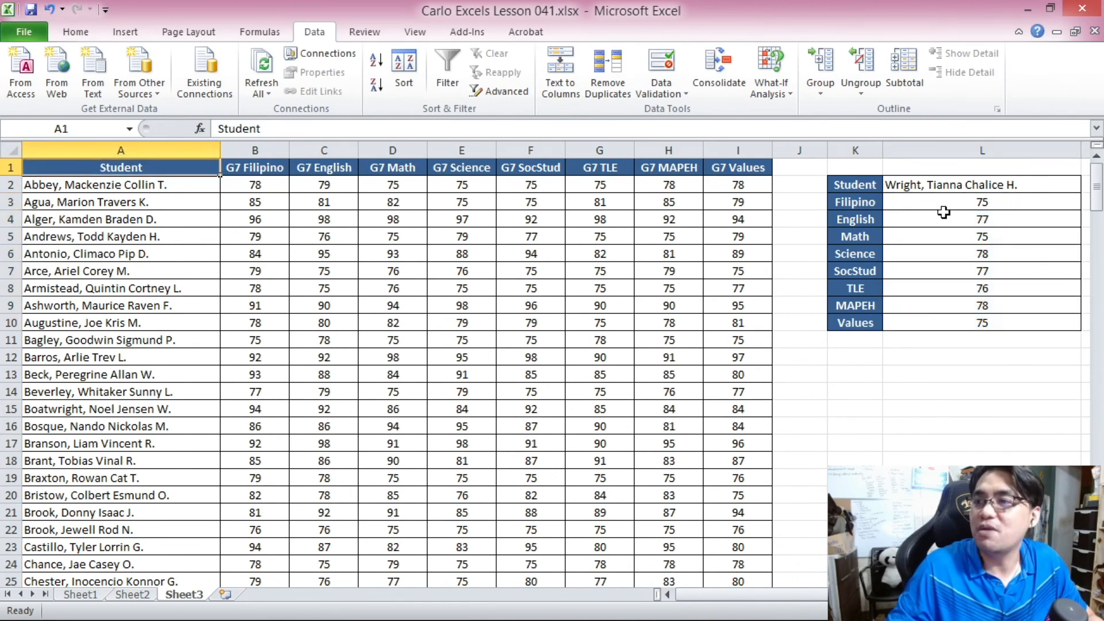
Step: Review the returned grades in L3:L10 together with the student chosen in L2
drag(933, 208, 936, 322)
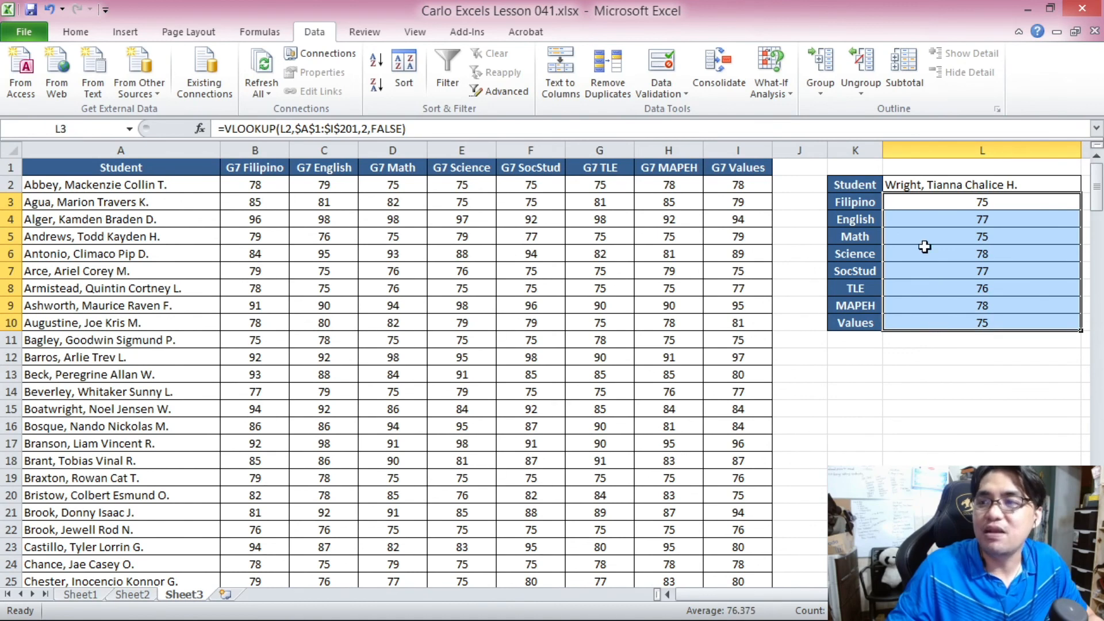
click(919, 206)
click(919, 185)
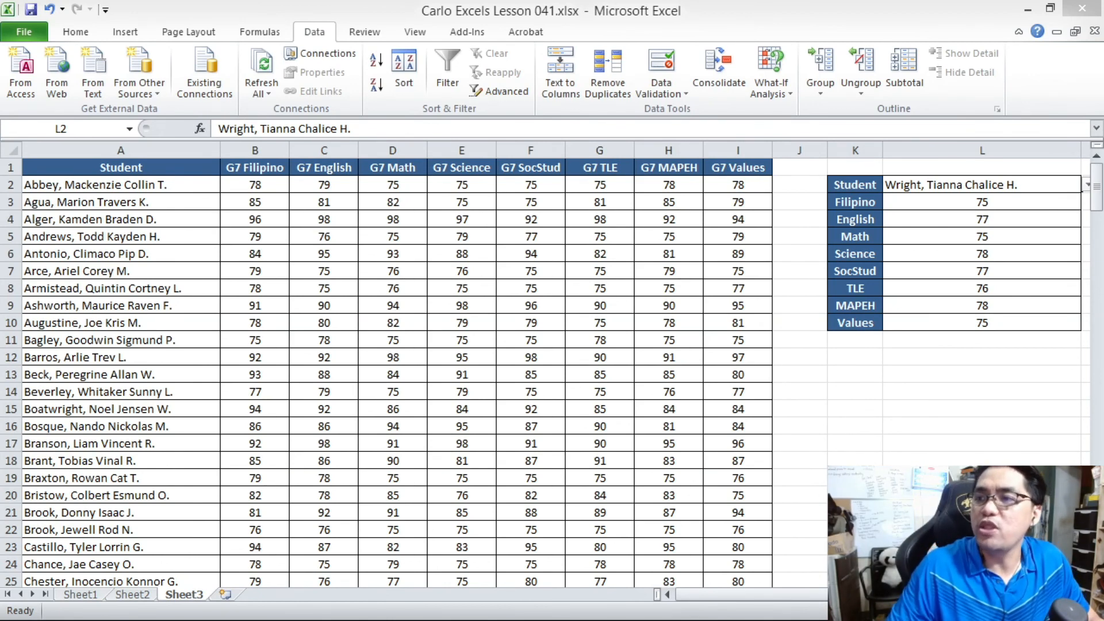
Step: Try replacing FALSE with TRUE as the range_lookup argument of the L3 VLOOKUP formula, and discard the edit
click(927, 202)
click(392, 132)
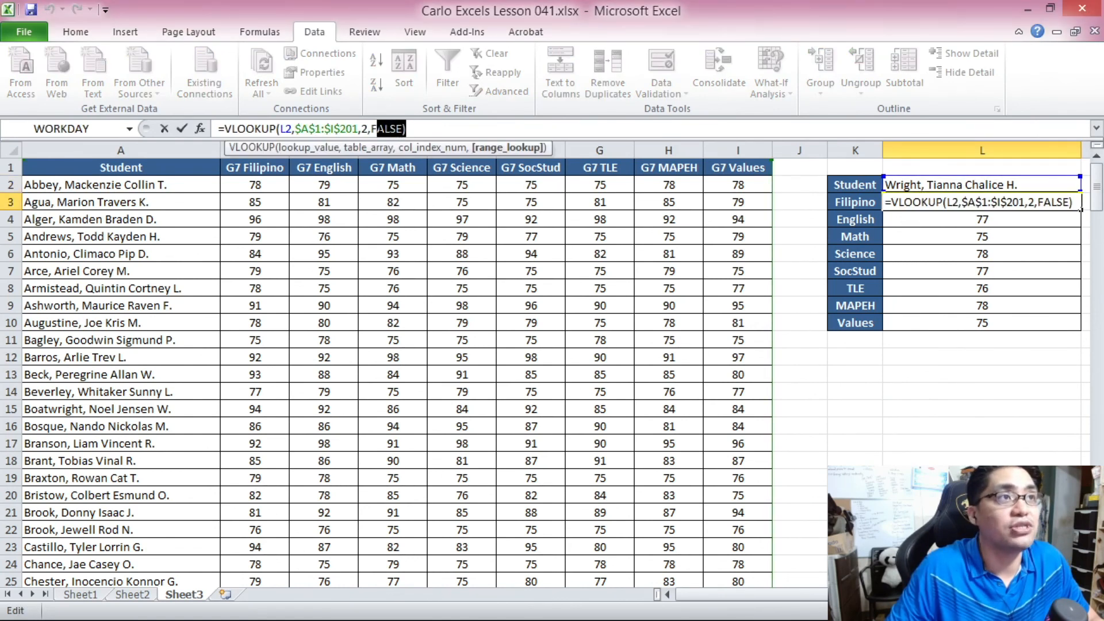
click(429, 125)
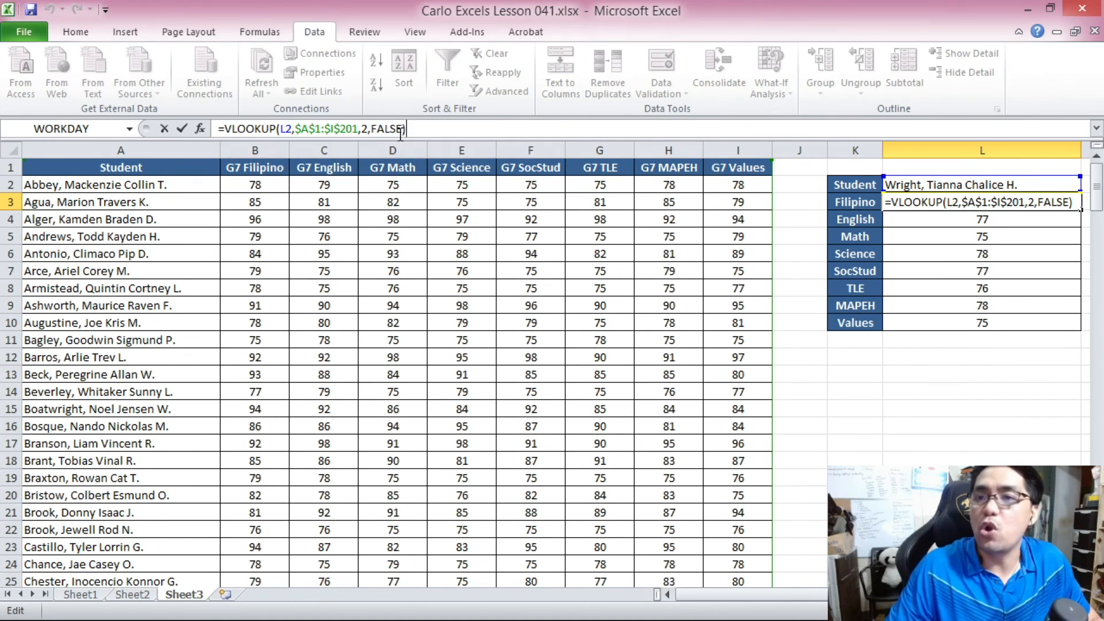
click(402, 131)
click(491, 149)
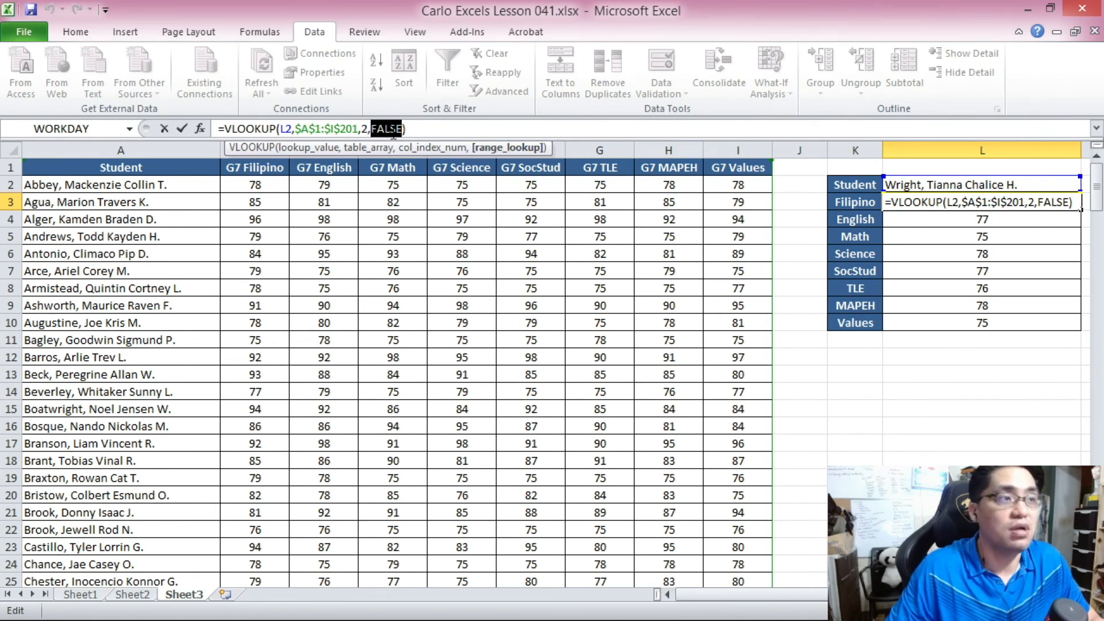
text(TRUE)
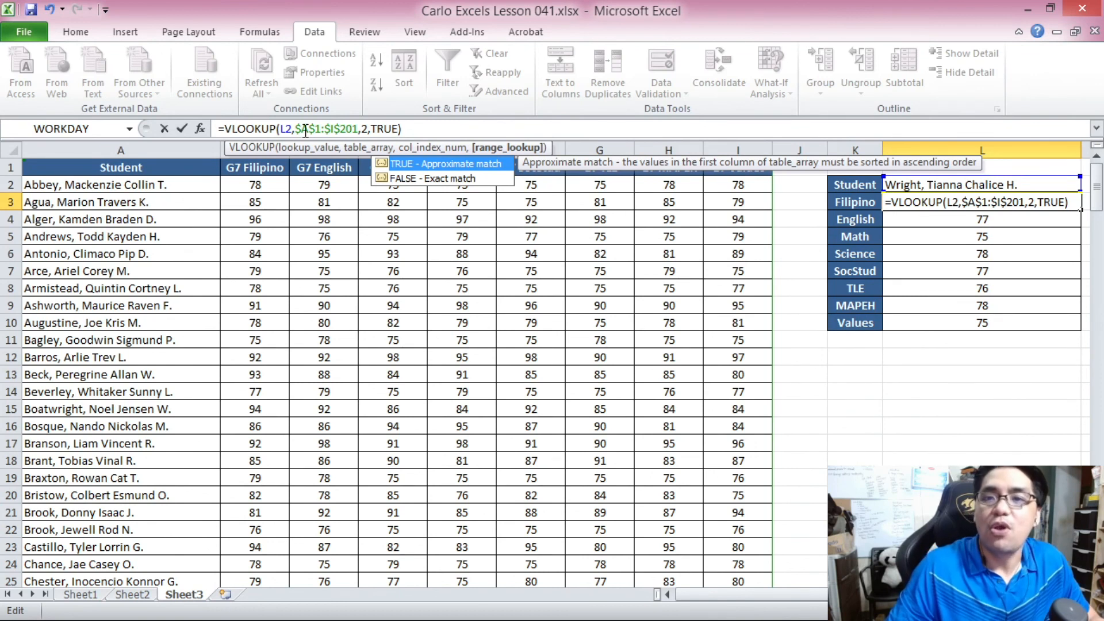
key(Return)
click(284, 128)
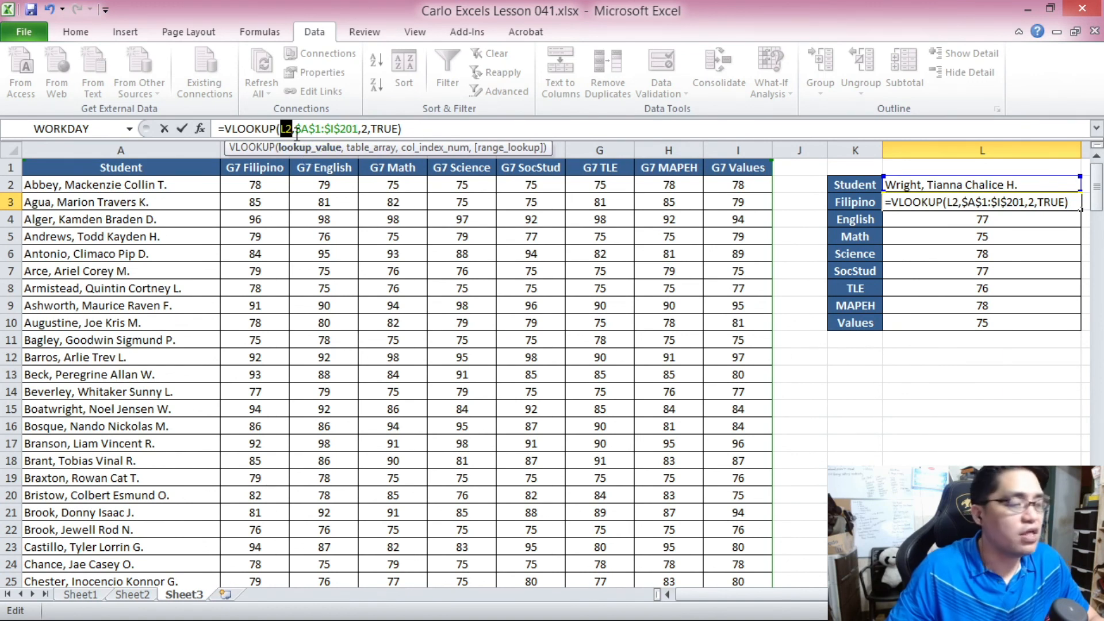
key(Escape)
Step: Select the student lookup cell L2 and highlight the grade results L3:L10 that depend on it
click(976, 185)
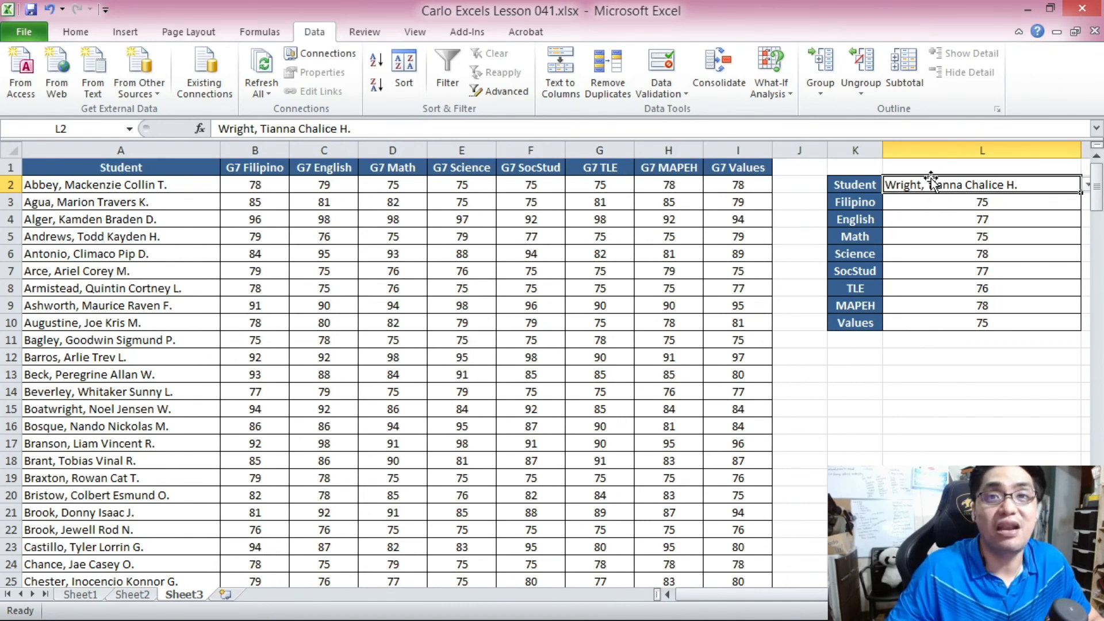
drag(936, 199, 935, 323)
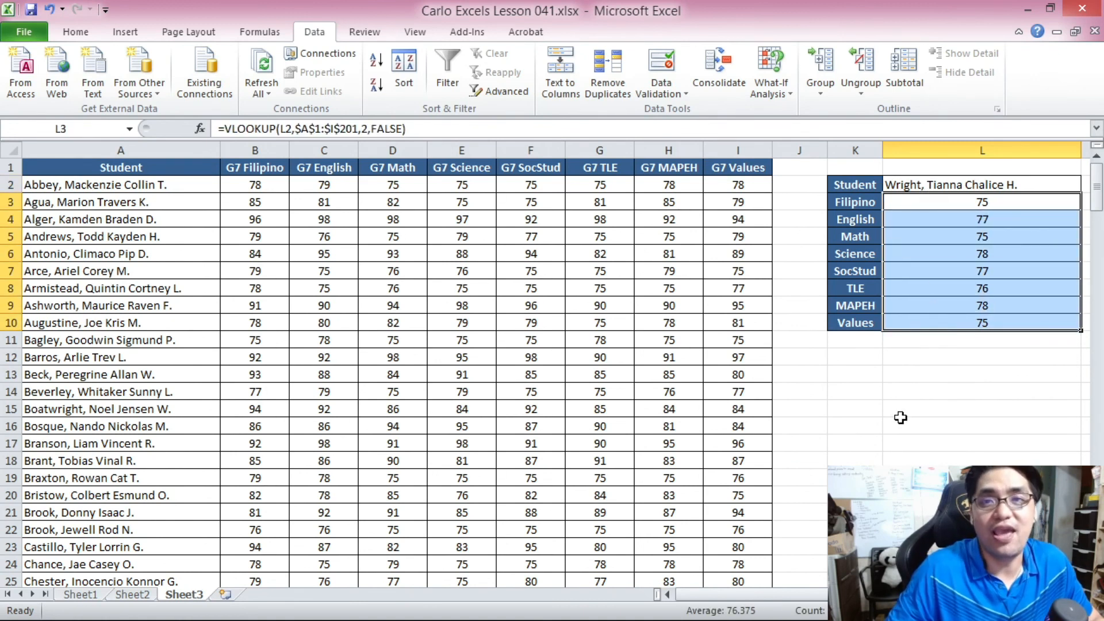